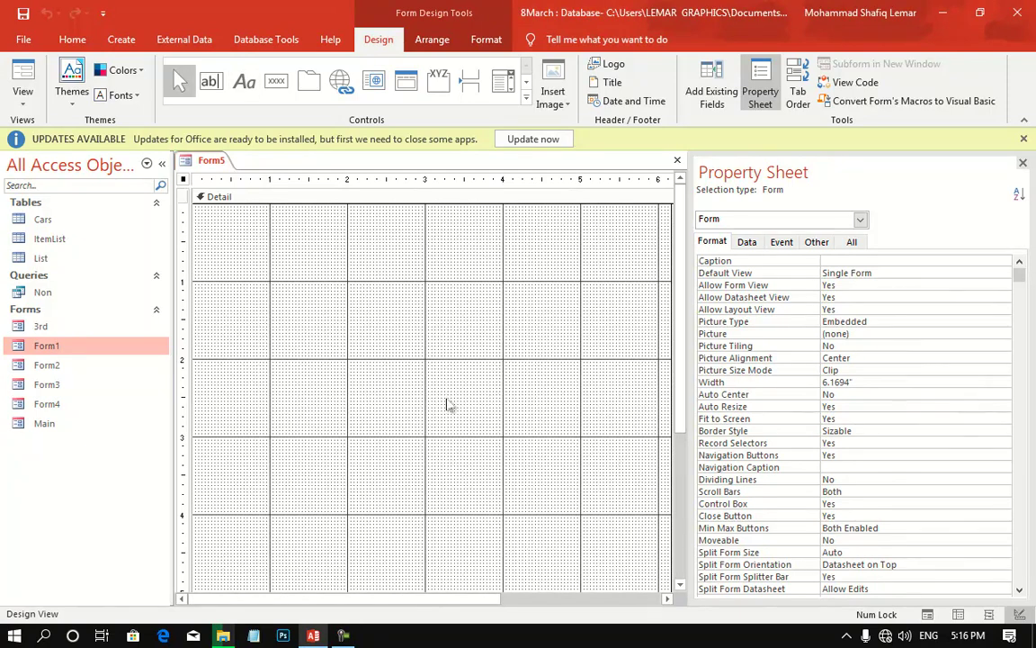
Draw a small empty label box near the top-left of Form5.
click(244, 81)
drag(238, 280, 579, 349)
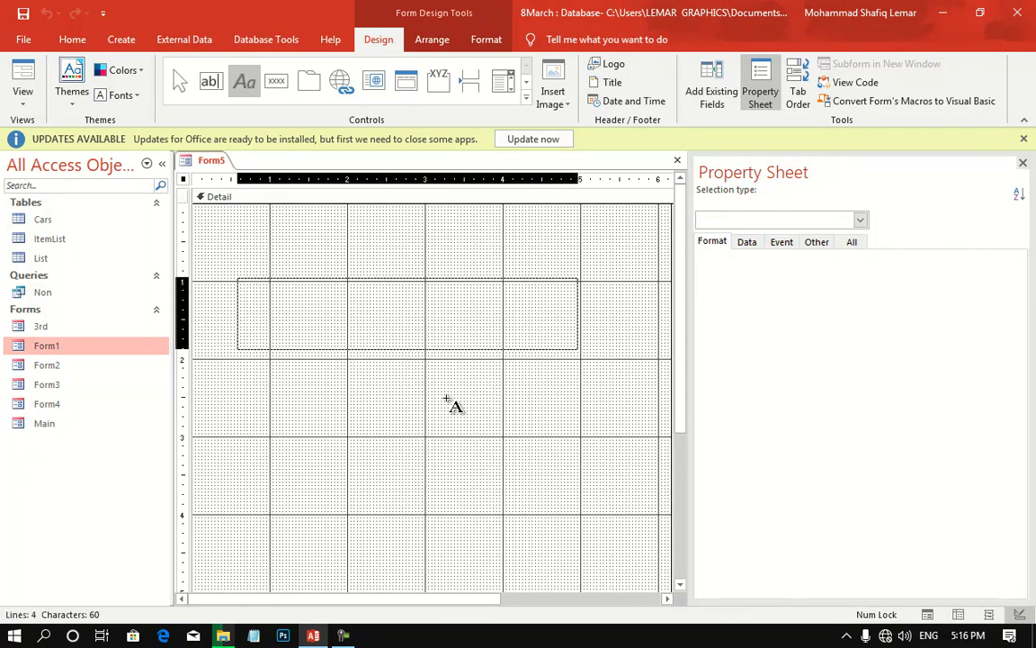
key(Escape)
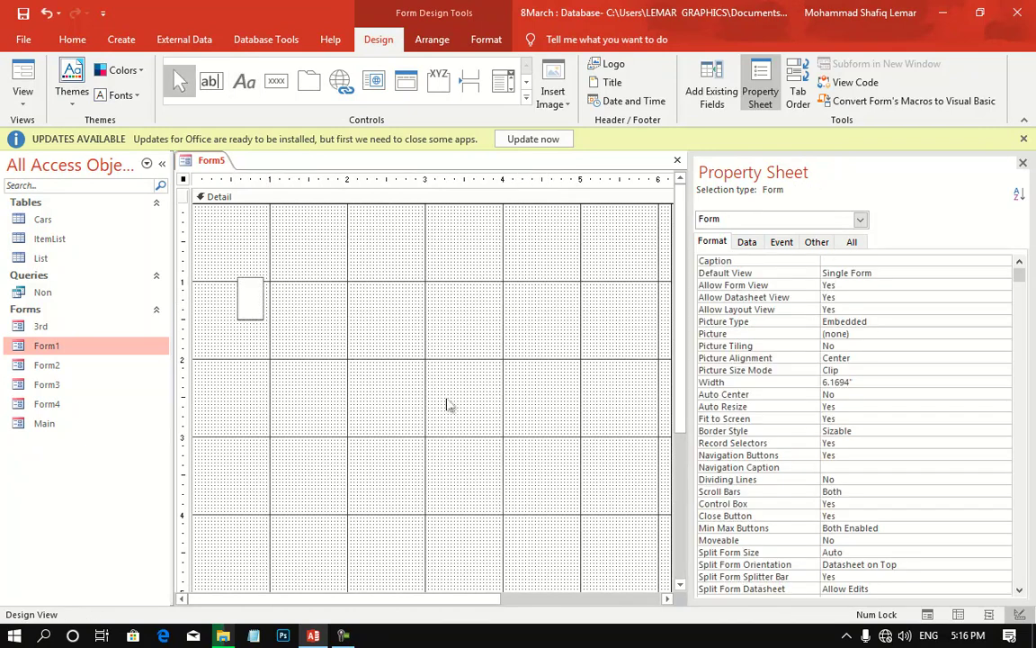
key(Tab)
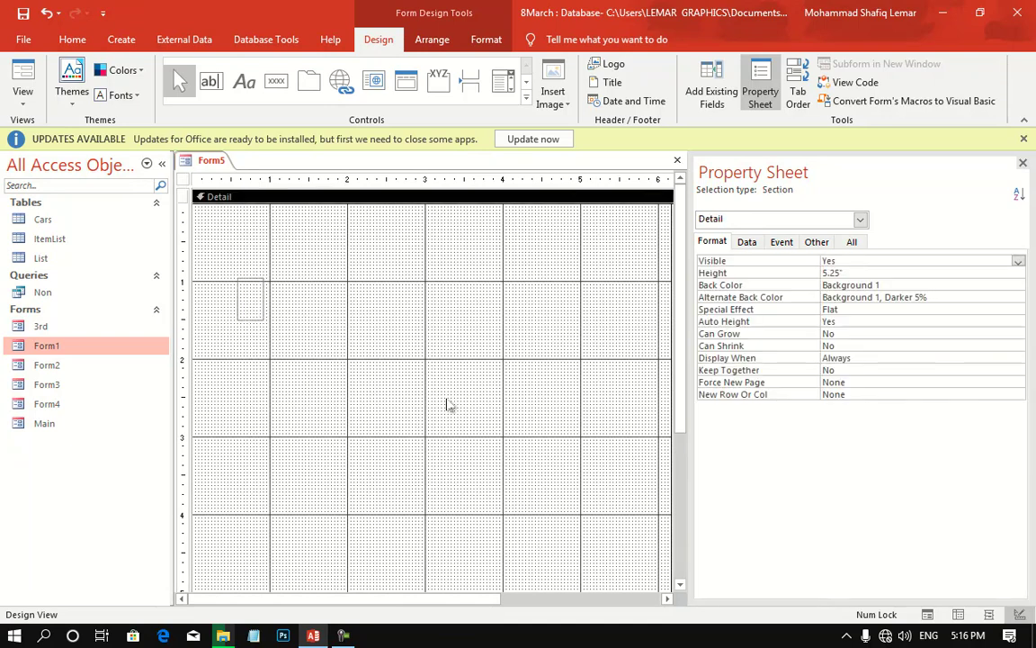
key(Tab)
Give the label a solid grey #808080 background fill.
key(alt+j)
key(o)
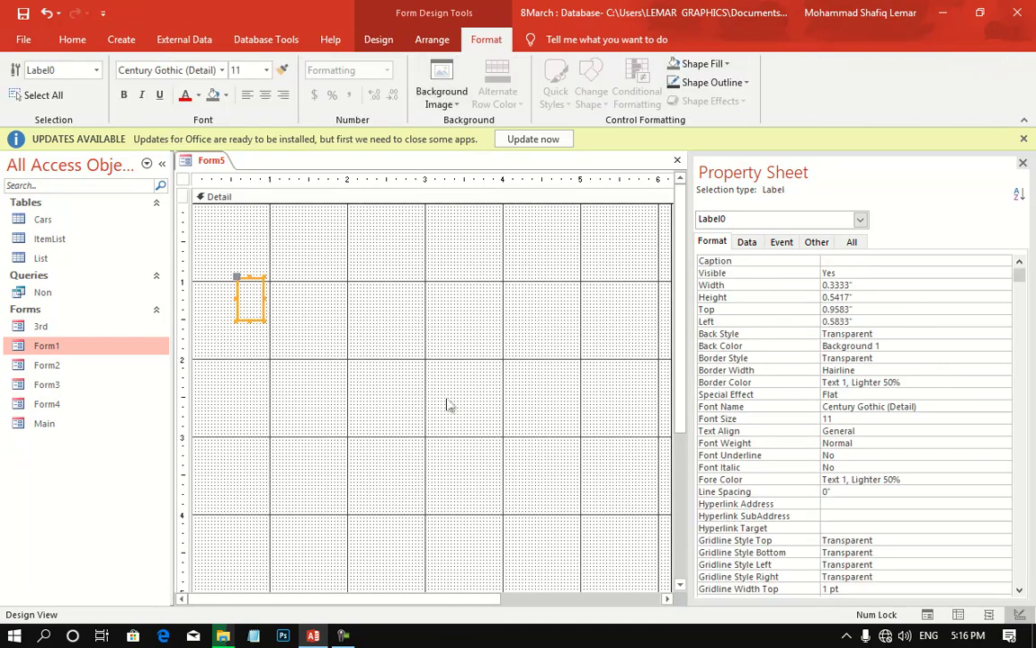
key(alt+j)
key(o)
key(f)
key(b)
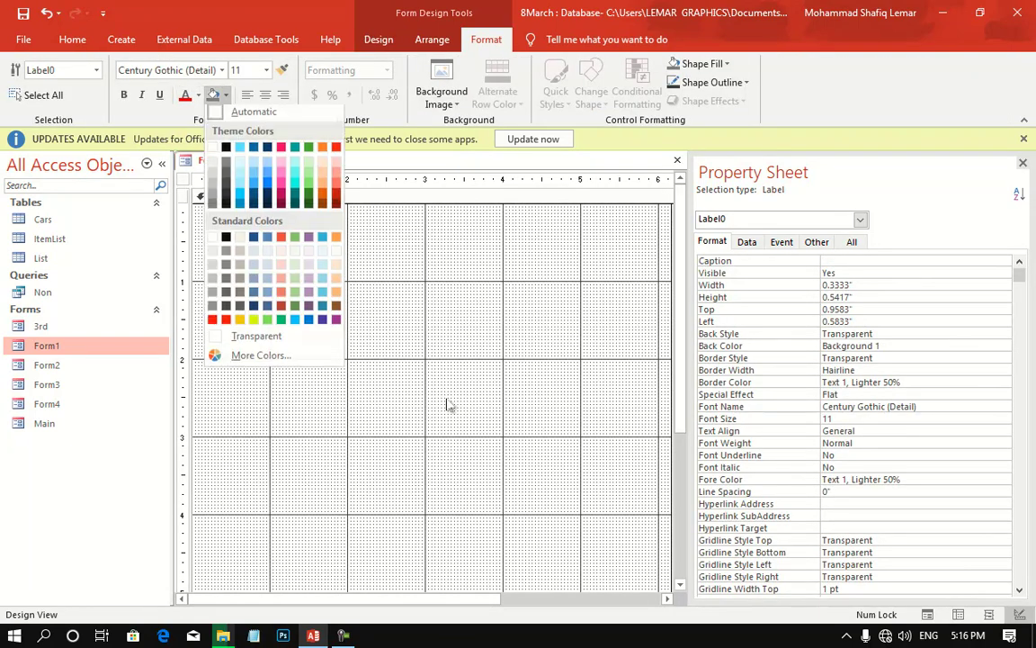
key(Return)
key(F6)
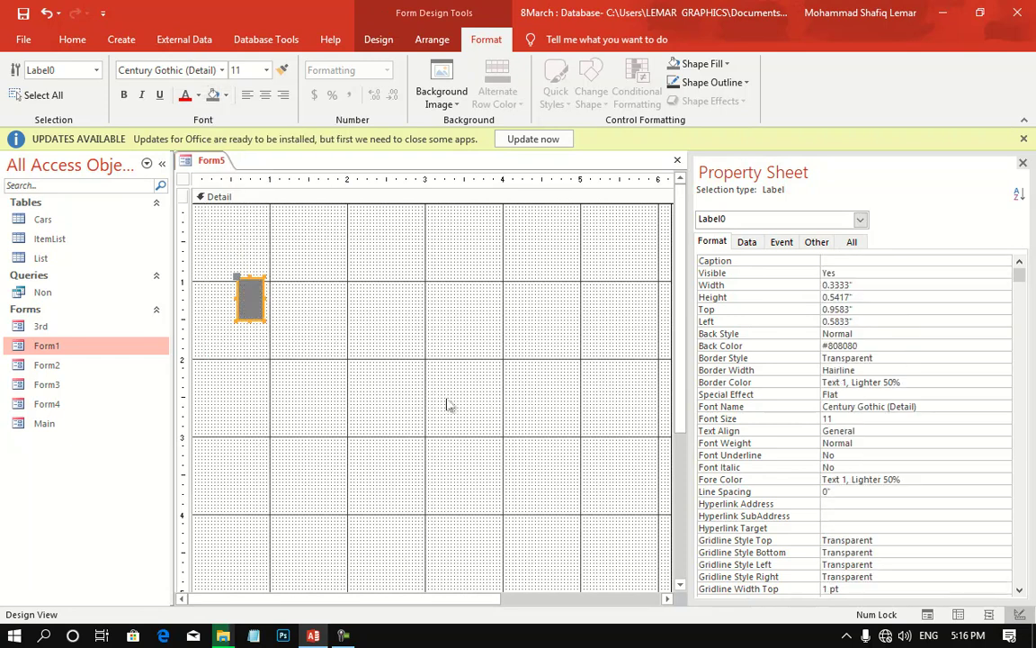
click(447, 404)
Insert a command button, which launches the Command Button Wizard.
key(alt+j)
key(d)
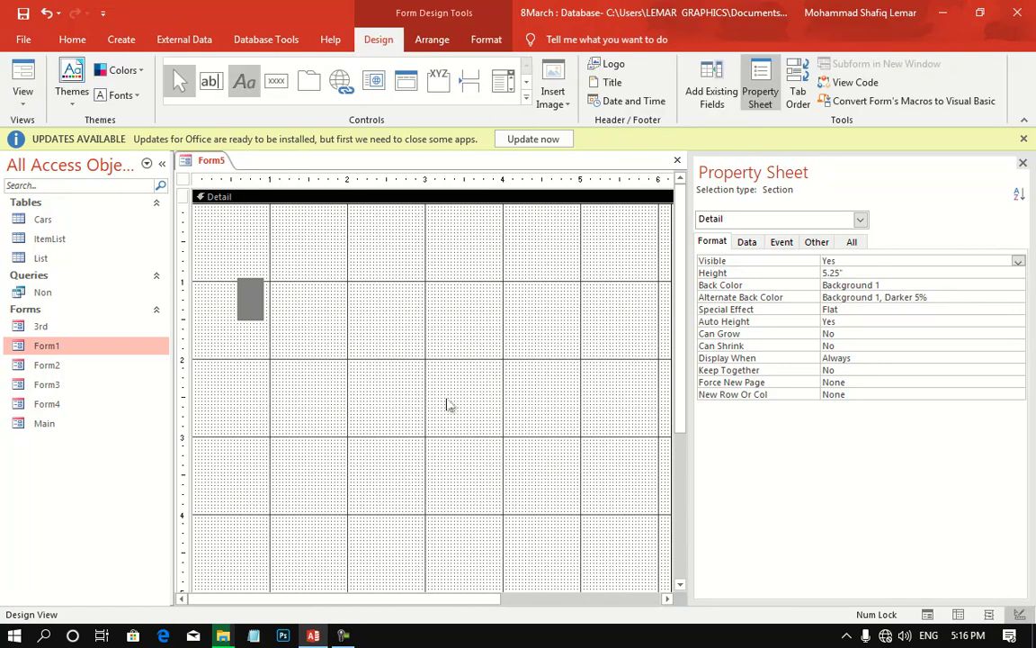
key(Right)
key(Right)
key(Return)
Place a plain Command1 button on the form, skipping the wizard.
key(ctrl+Return)
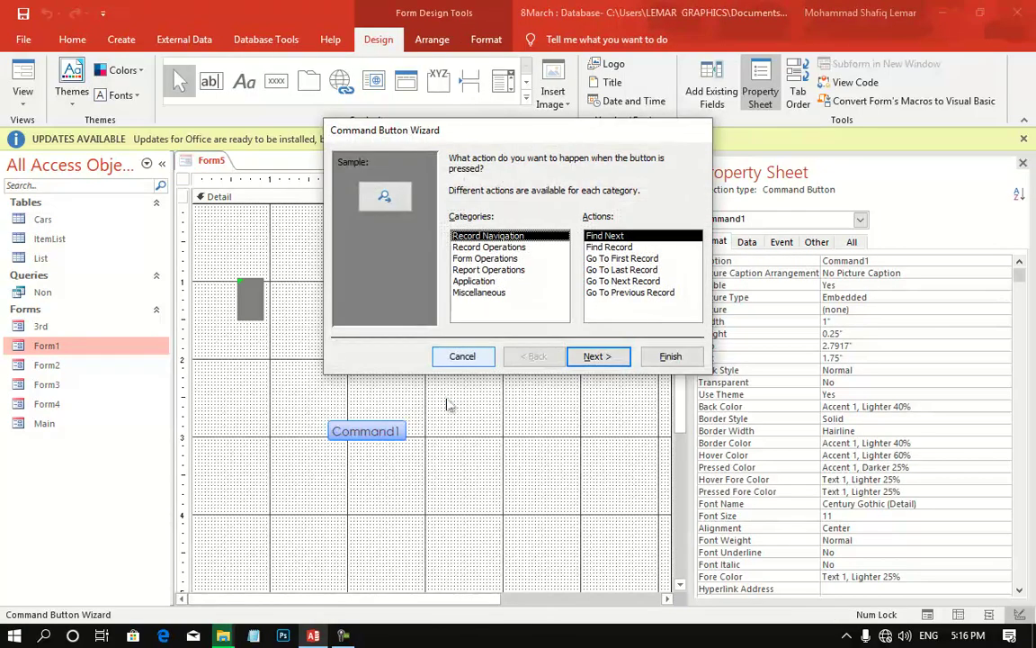
key(Escape)
key(shift+F10)
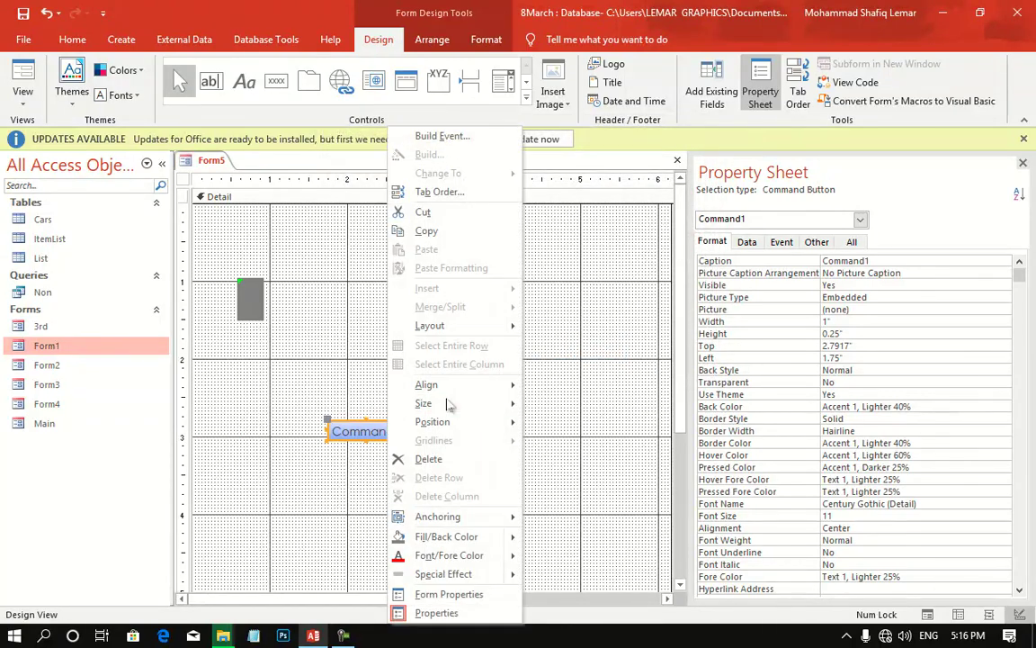
Make the grey label's 000 text white and resize it to 0.6667" × 0.625".
key(Escape)
key(Tab)
click(447, 398)
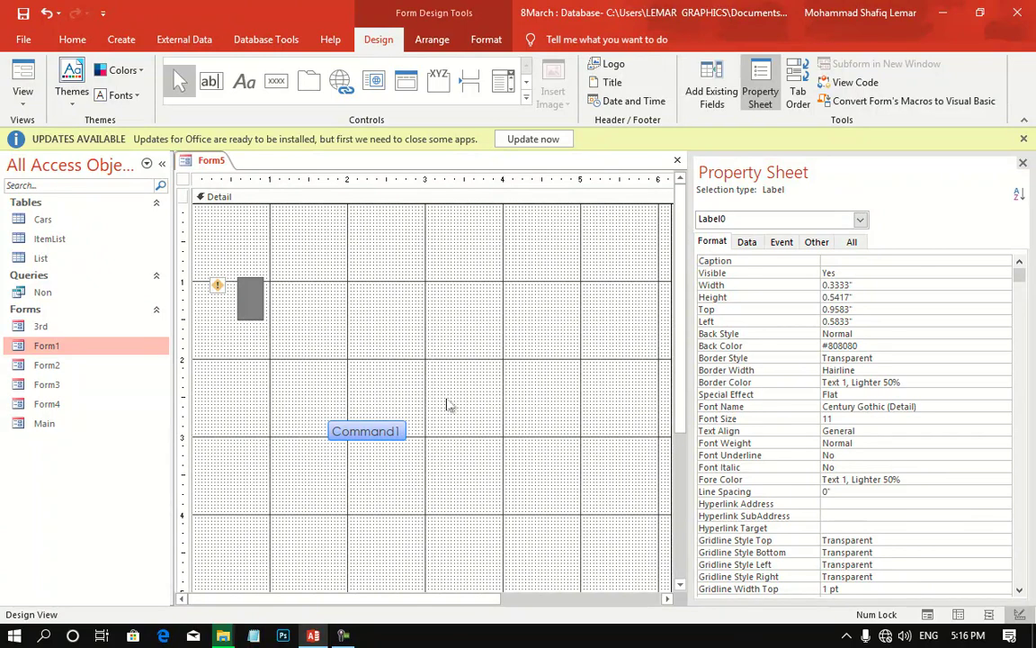
click(447, 398)
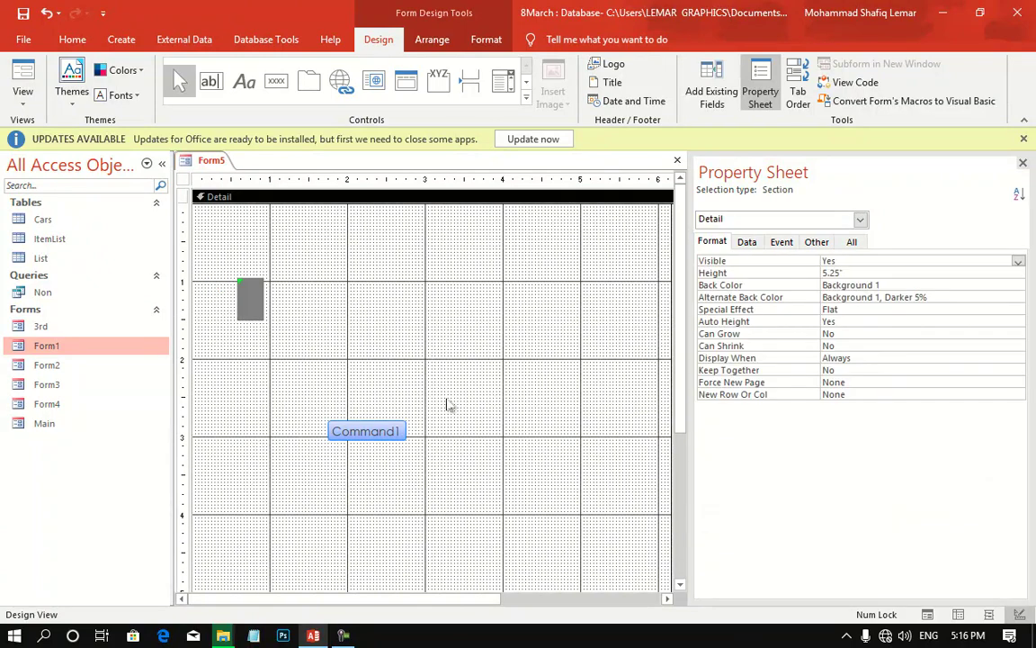
key(Tab)
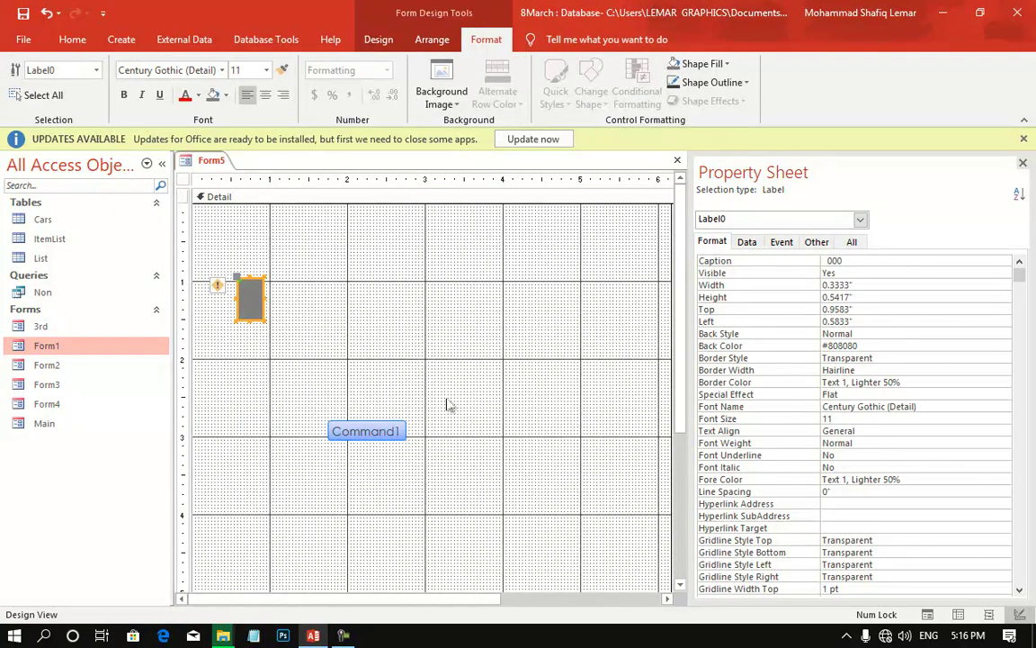
key(Left)
key(Left)
key(Down)
key(Up)
key(Left)
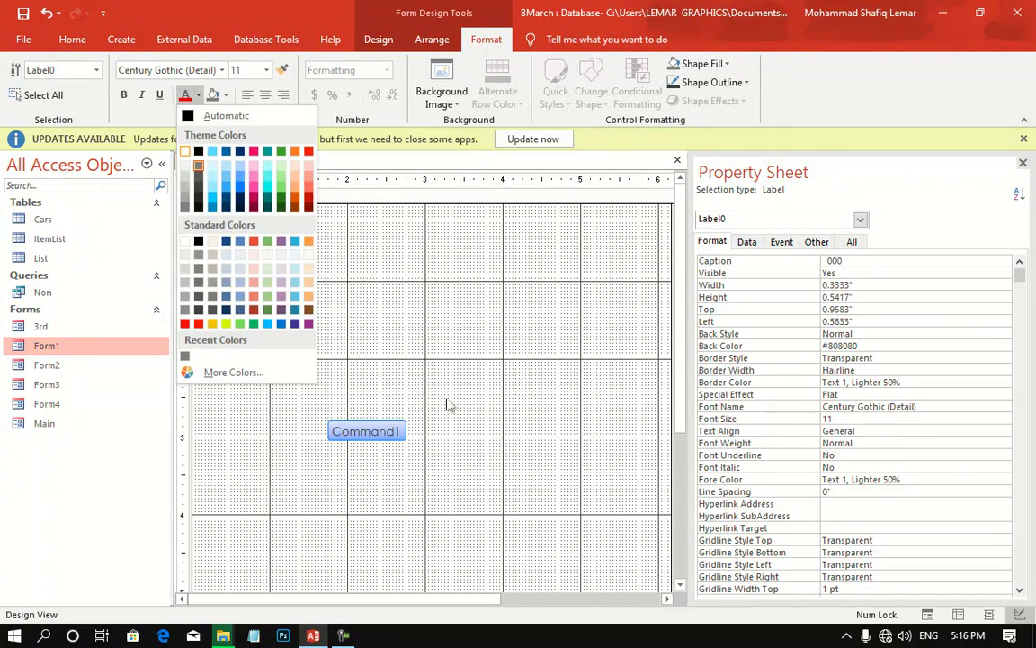
key(Return)
key(shift+Left)
key(shift+Left)
key(shift+Left)
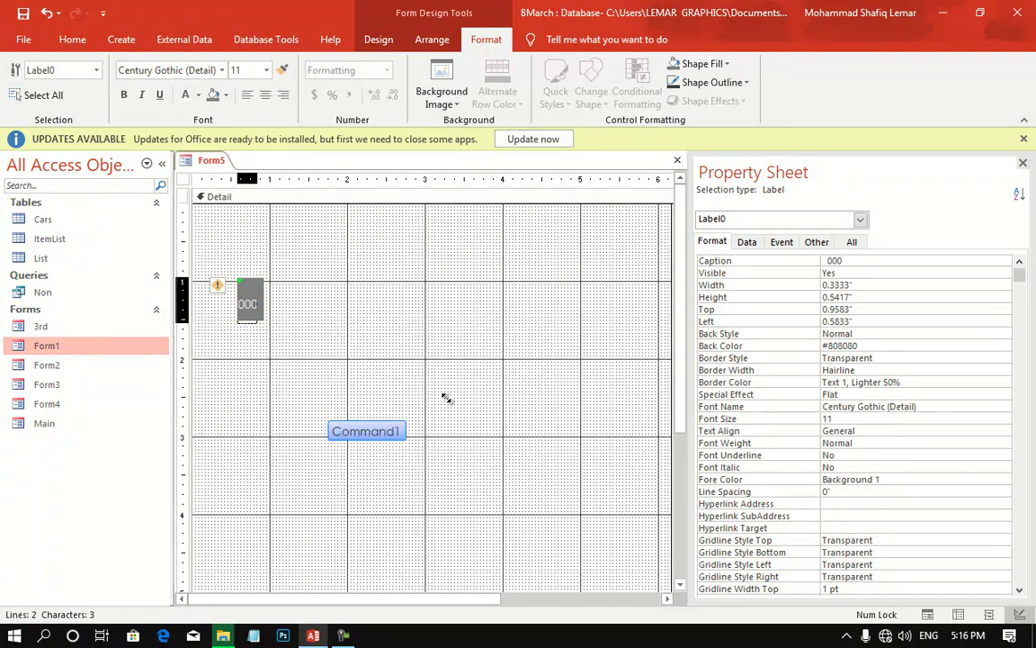
key(shift+Down)
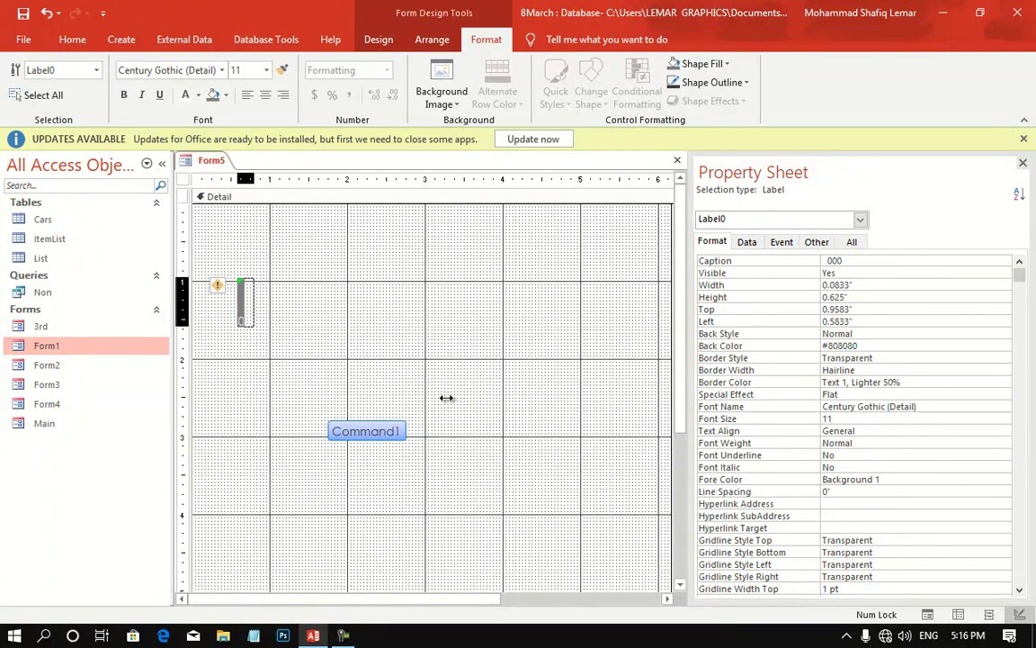
key(shift+Right)
key(shift+Right)
key(shift+Right)
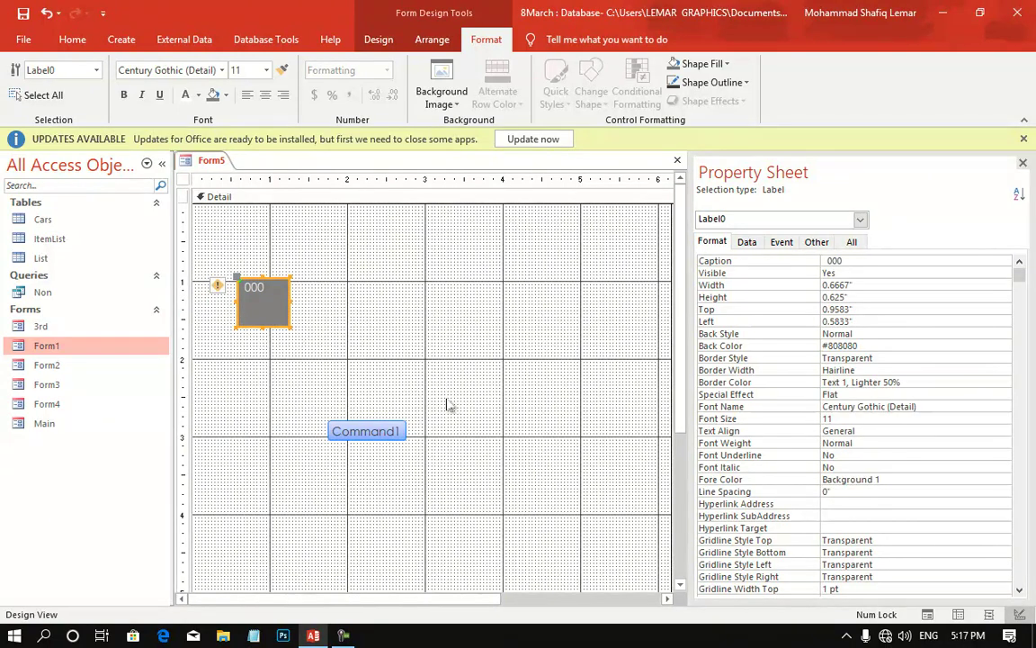
Open the Choose Builder dialog for Command1 via Build Event.
key(Tab)
key(shift+F10)
key(Down)
key(Return)
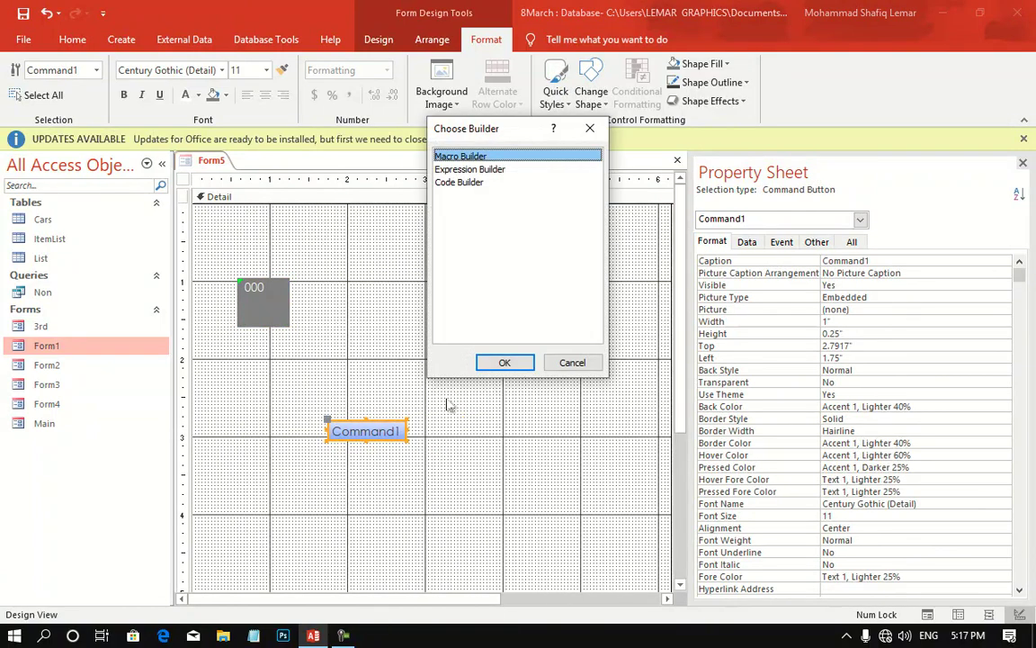
Unlock the 8March VBA project by entering its project password.
key(Down)
key(Down)
key(Return)
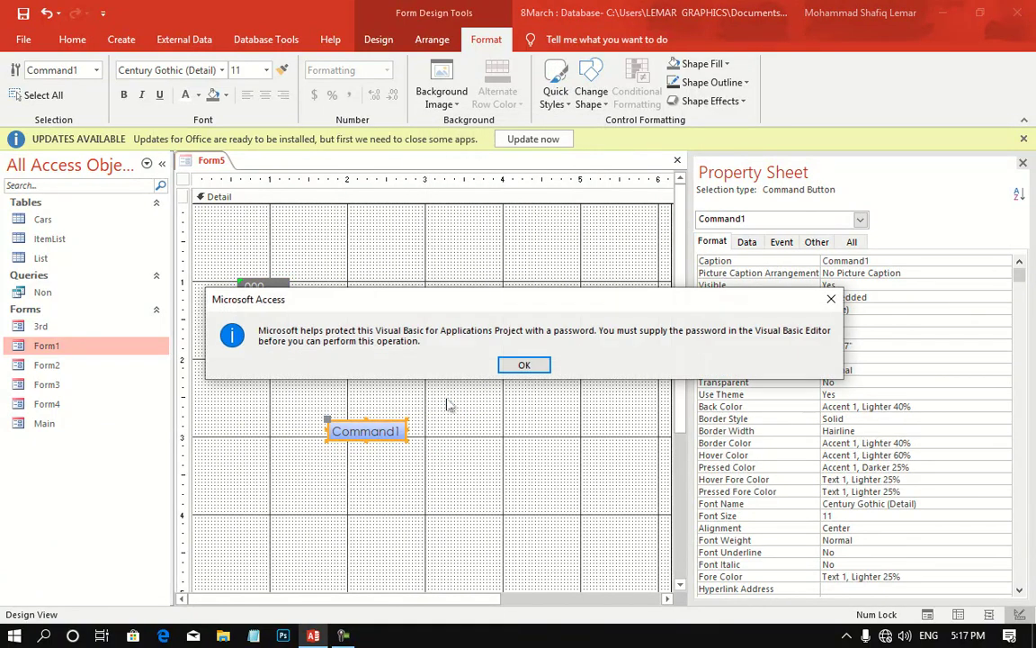
key(Return)
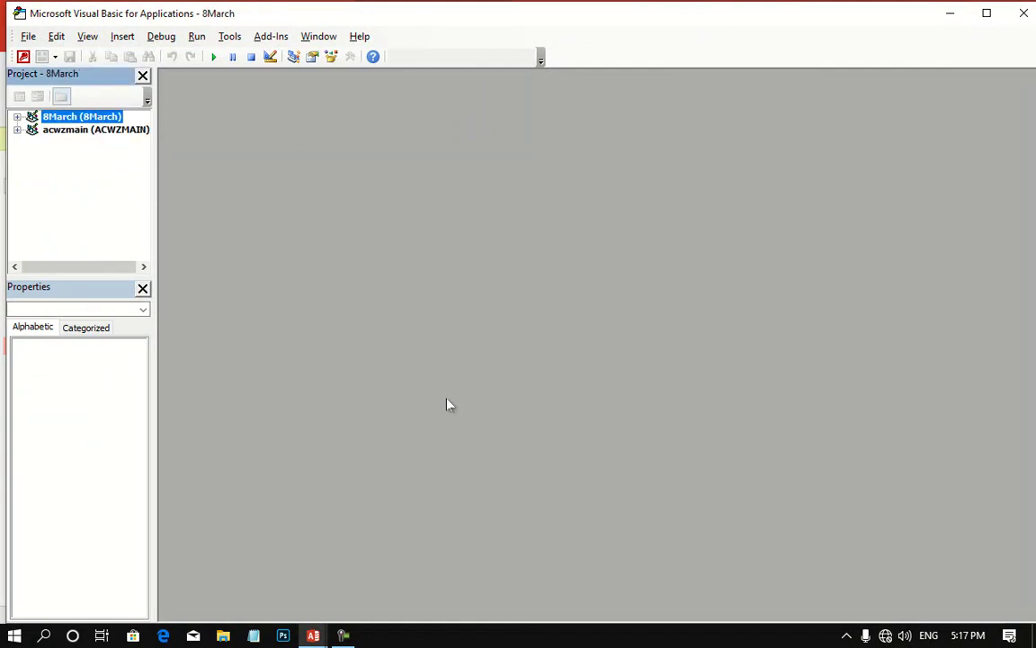
key(Return)
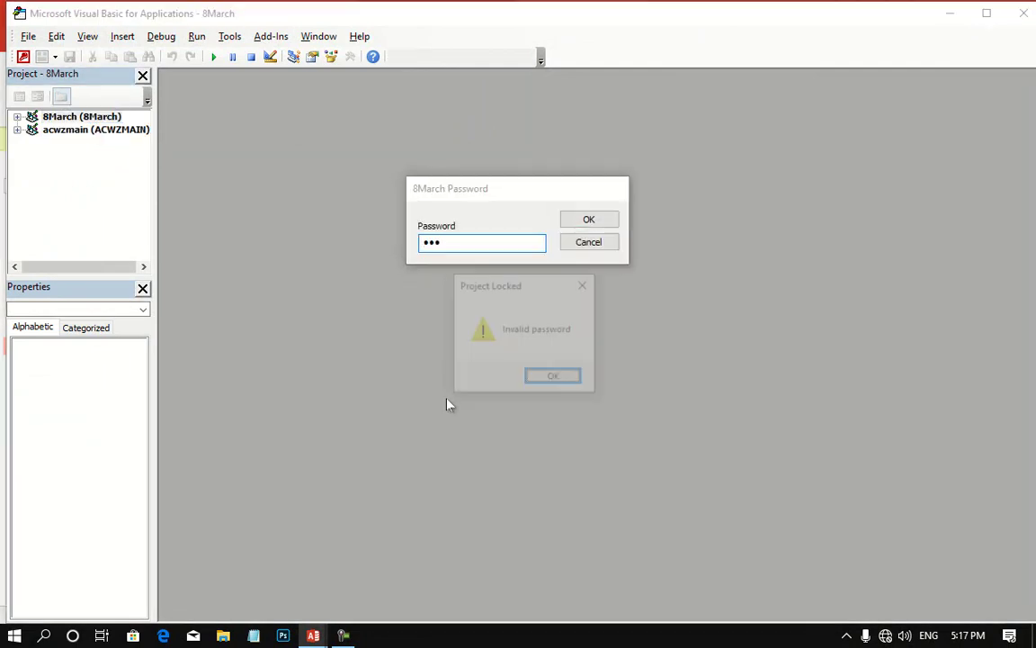
key(Return)
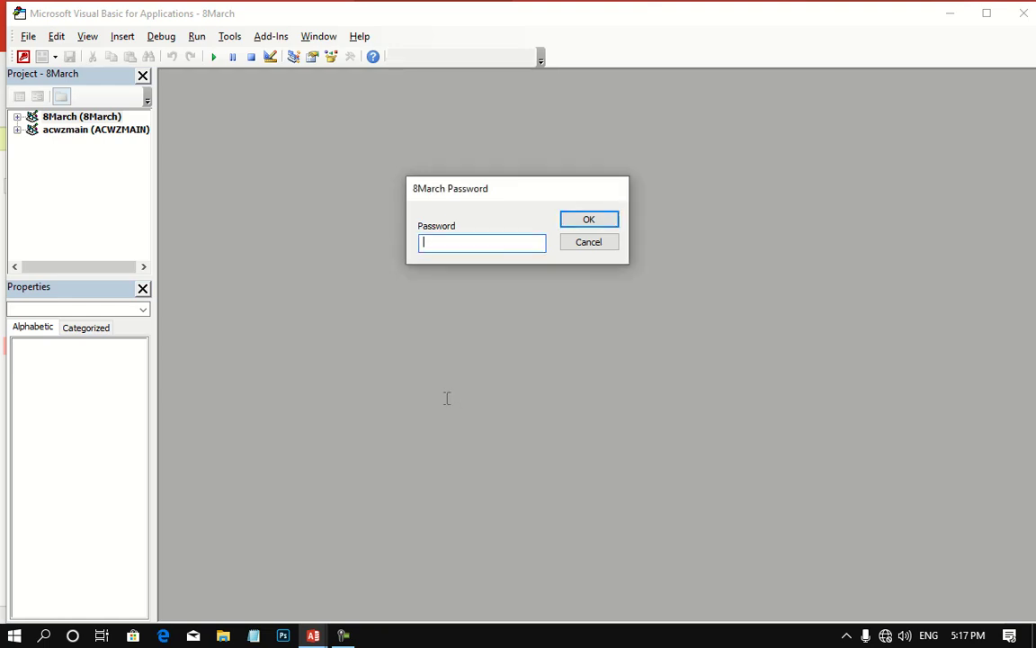
key(Return)
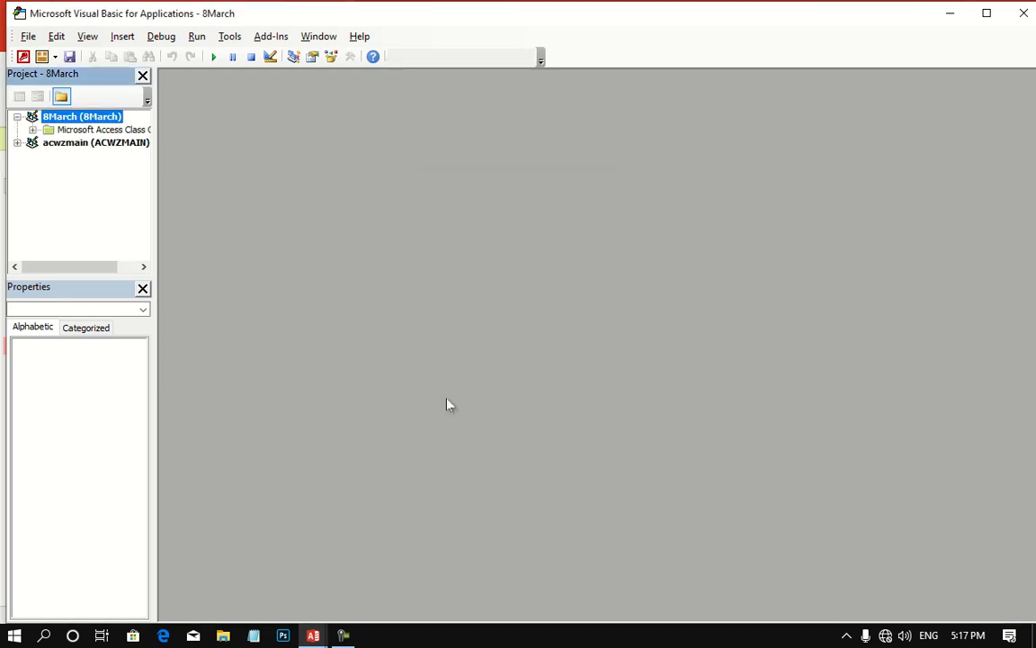
Open Command1's Click procedure in the Code Builder.
key(alt+F11)
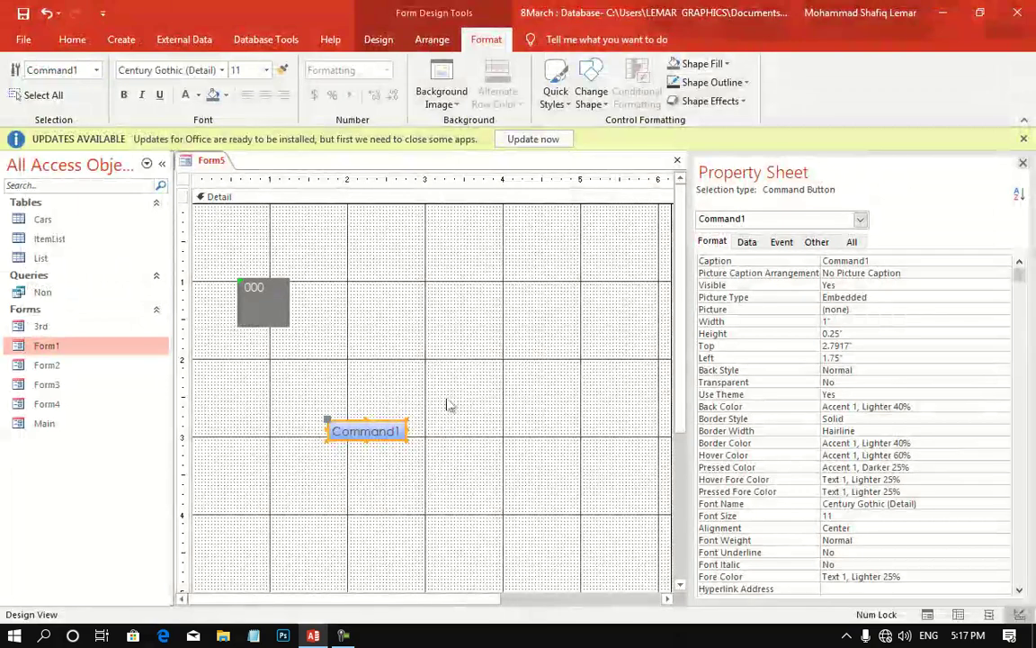
key(shift+F10)
key(Down)
key(Return)
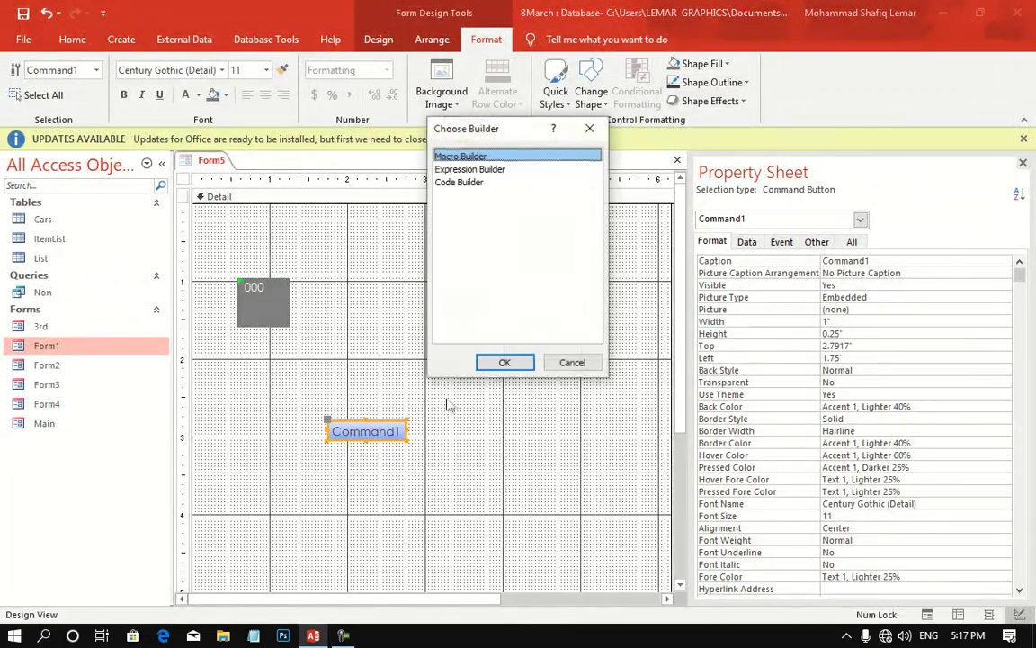
key(Down)
key(Down)
key(Return)
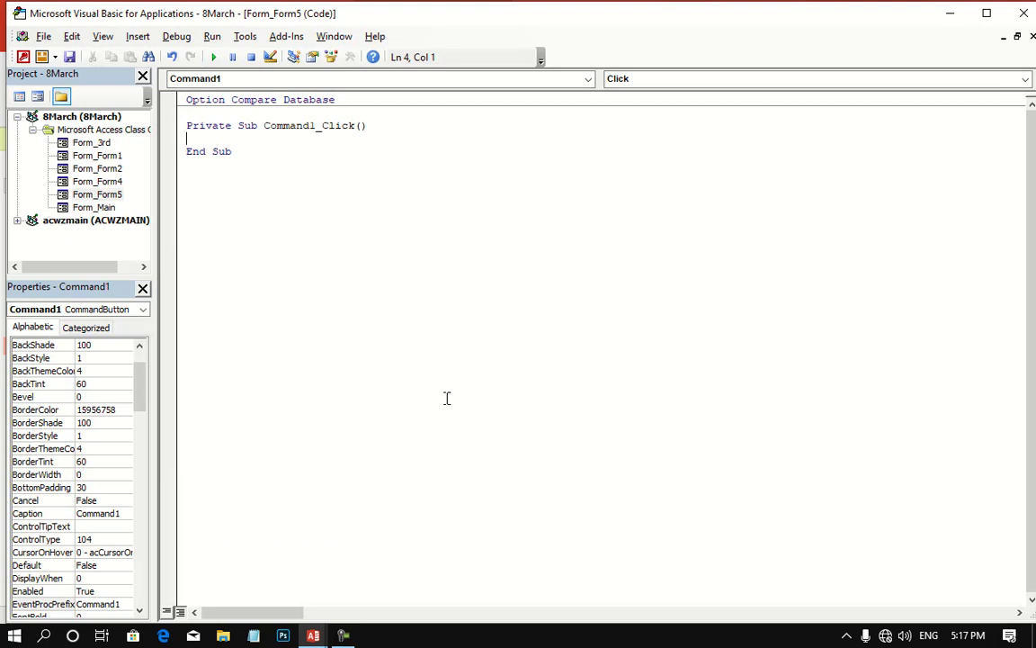
Make Command1_Click set label0.Width = 10000, then return to Access.
text(l)
text(abel0)
text(.wi)
key(Tab)
text(= 10000)
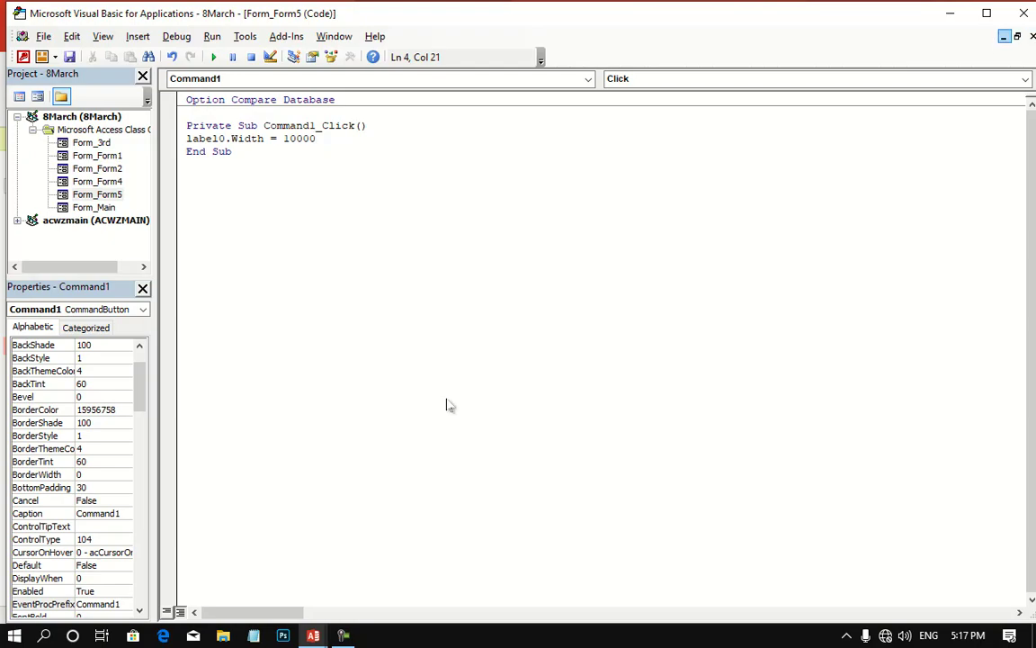
key(alt+F11)
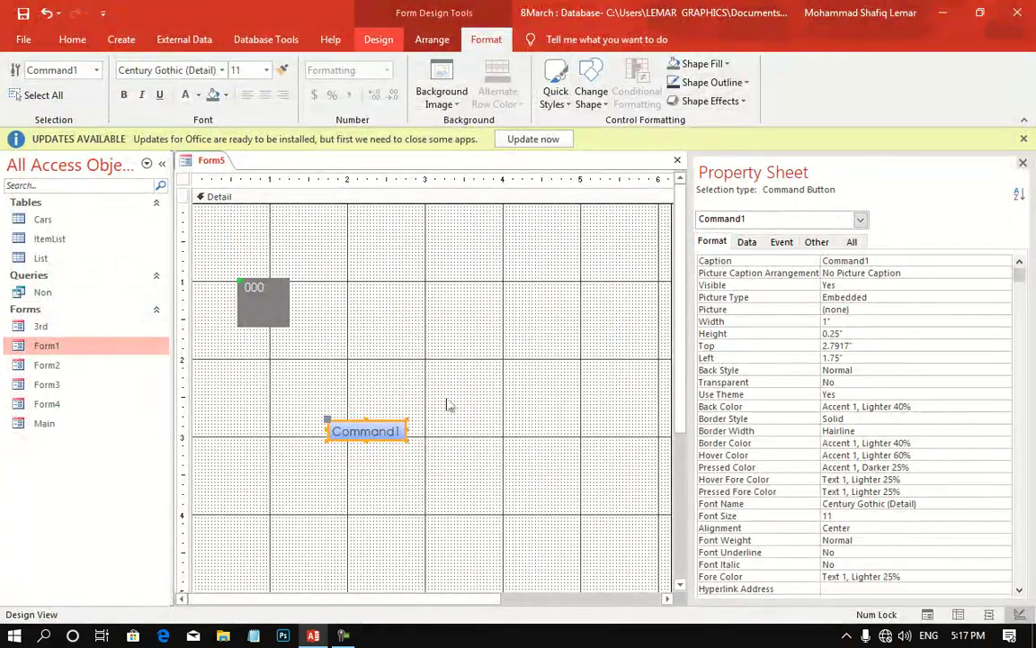
Run Form5, click Command1 to stretch the grey label into a bar, then return to Design View.
key(F5)
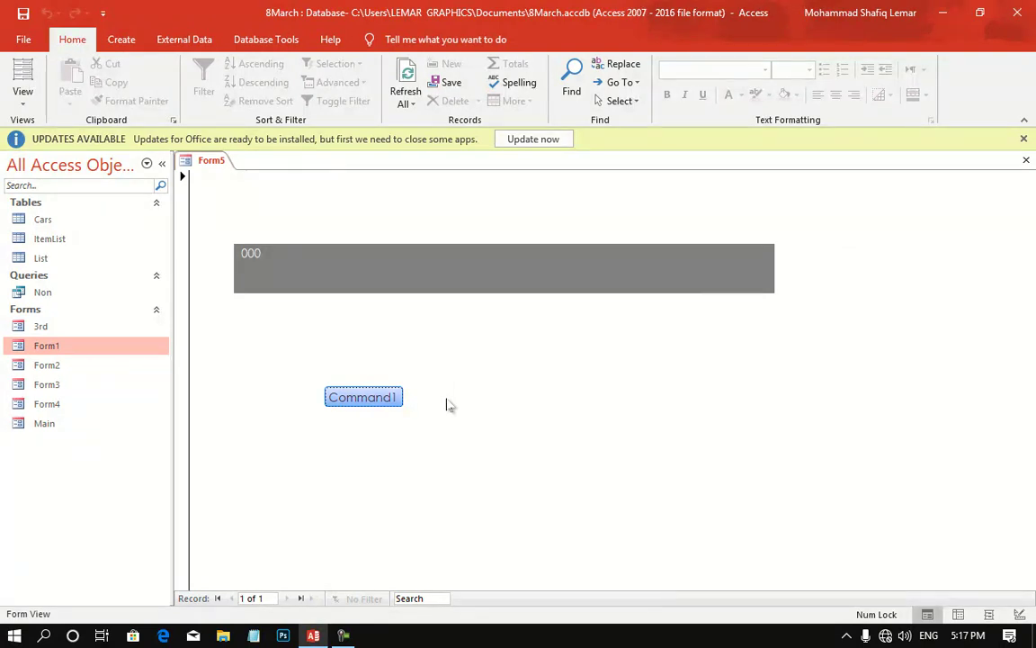
key(shift+F10)
key(Down)
key(Down)
key(Down)
key(Return)
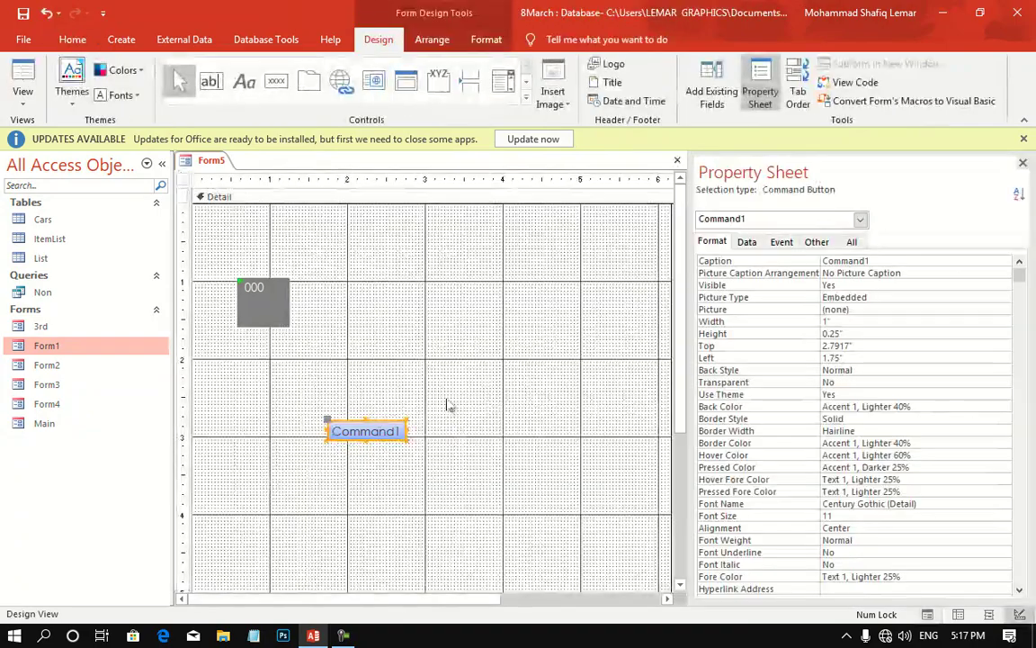
Change Command1_Click to Label0.Width = Label0.Width + 100 and test it in Form View.
key(shift+F10)
key(Return)
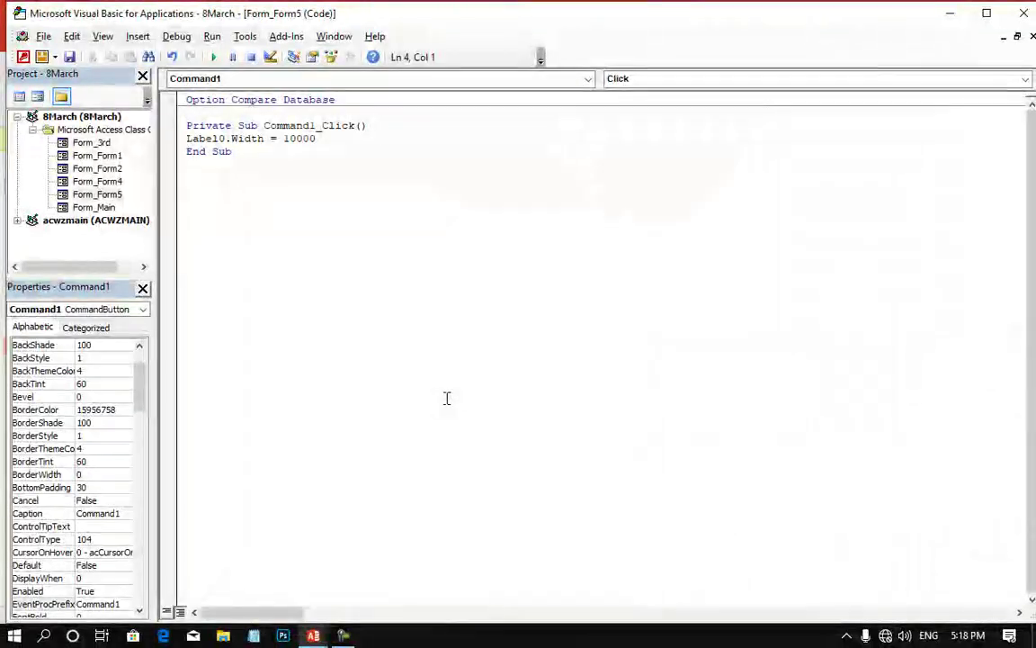
key(BackSpace)
key(BackSpace)
key(BackSpace)
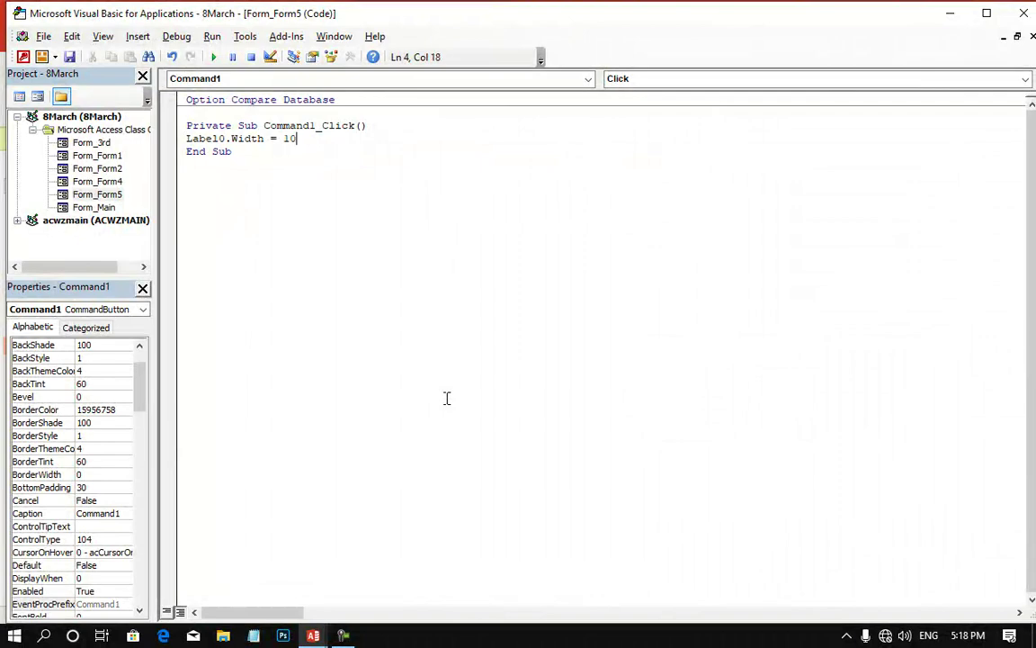
key(BackSpace)
key(BackSpace)
text(a)
key(BackSpace)
text(Lab)
text(el)
text(10.)
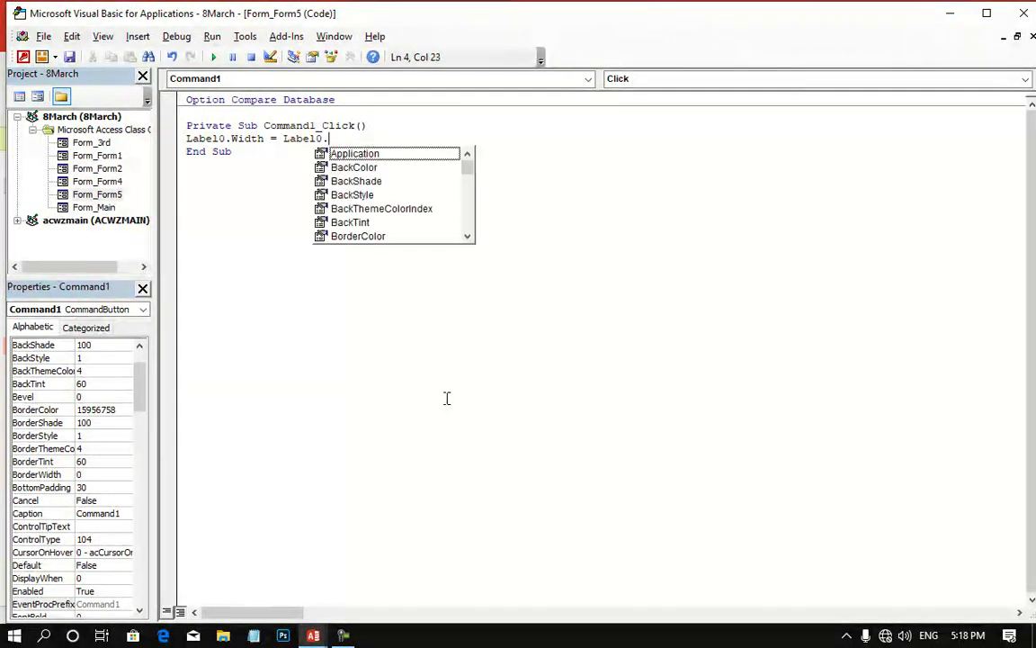
text(w)
key(Tab)
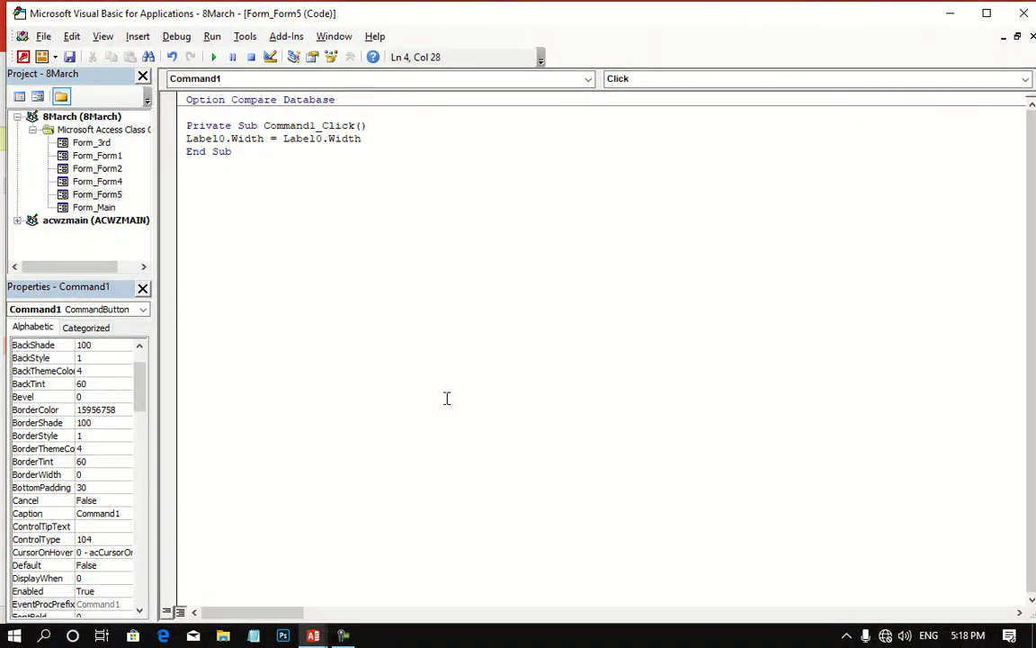
text(+ 1)
text(00)
key(Return)
key(BackSpace)
key(alt+F11)
key(F5)
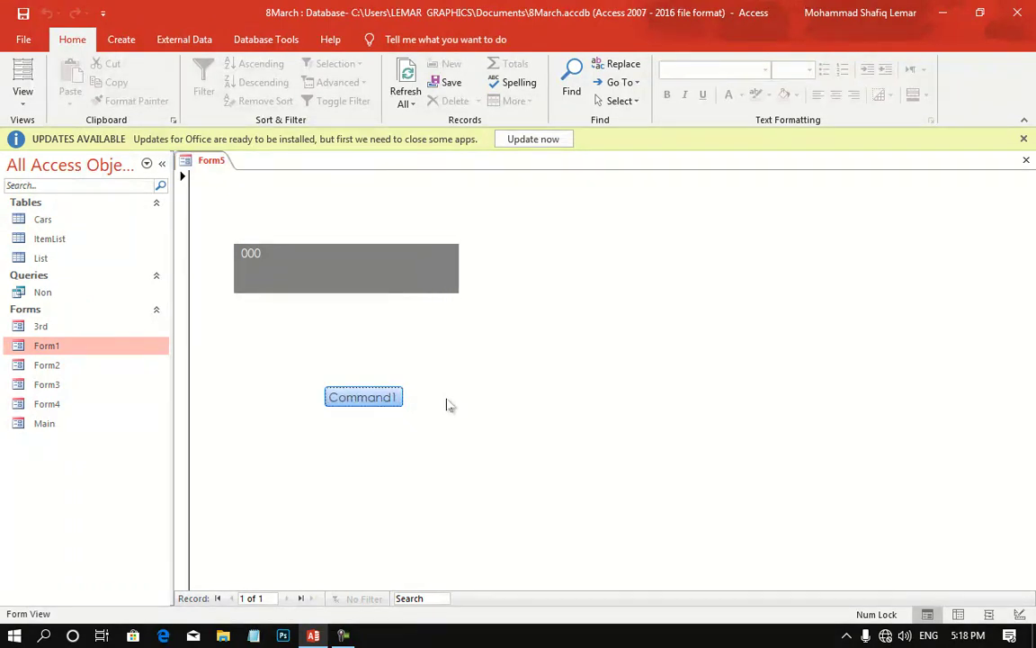
Copy Command1 as Command2 in Design View and open Command2's empty Click procedure.
right_click(446, 401)
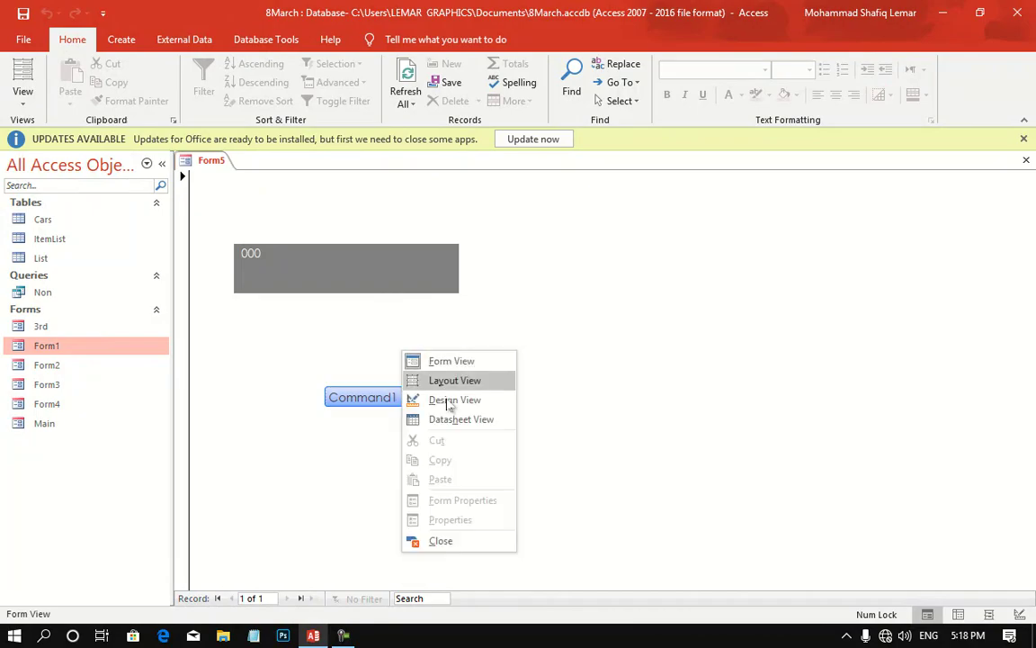
click(446, 401)
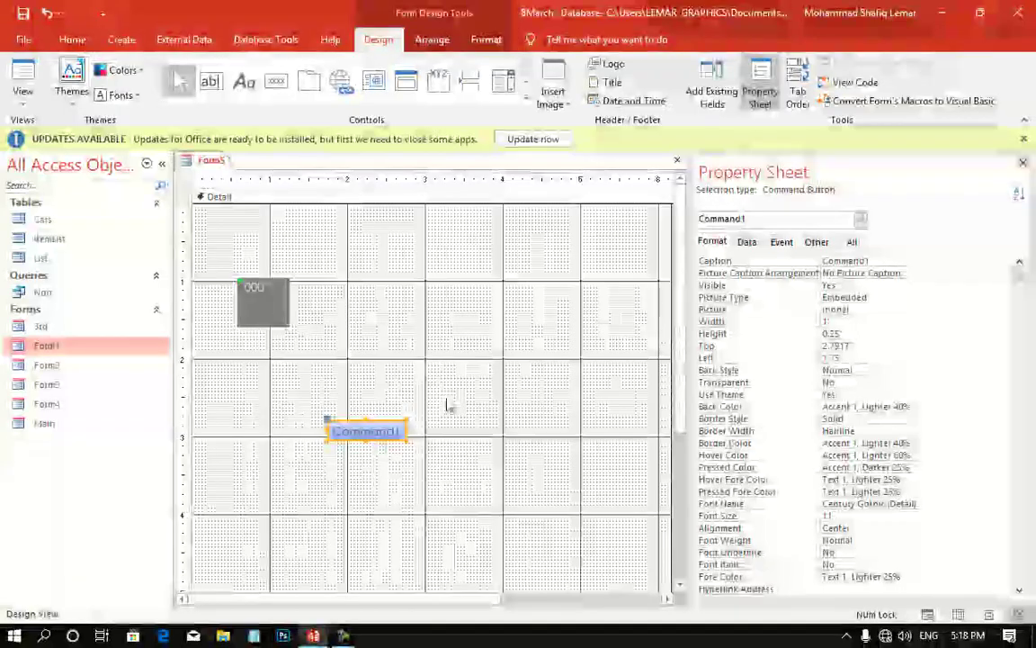
key(ctrl+c)
key(ctrl+v)
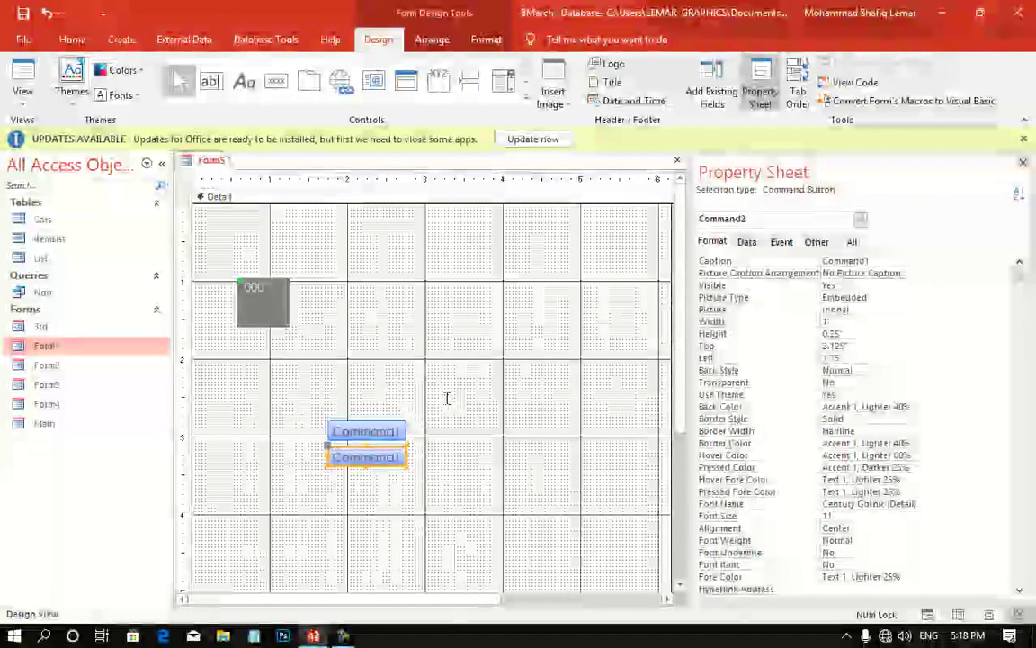
right_click(447, 405)
key(b)
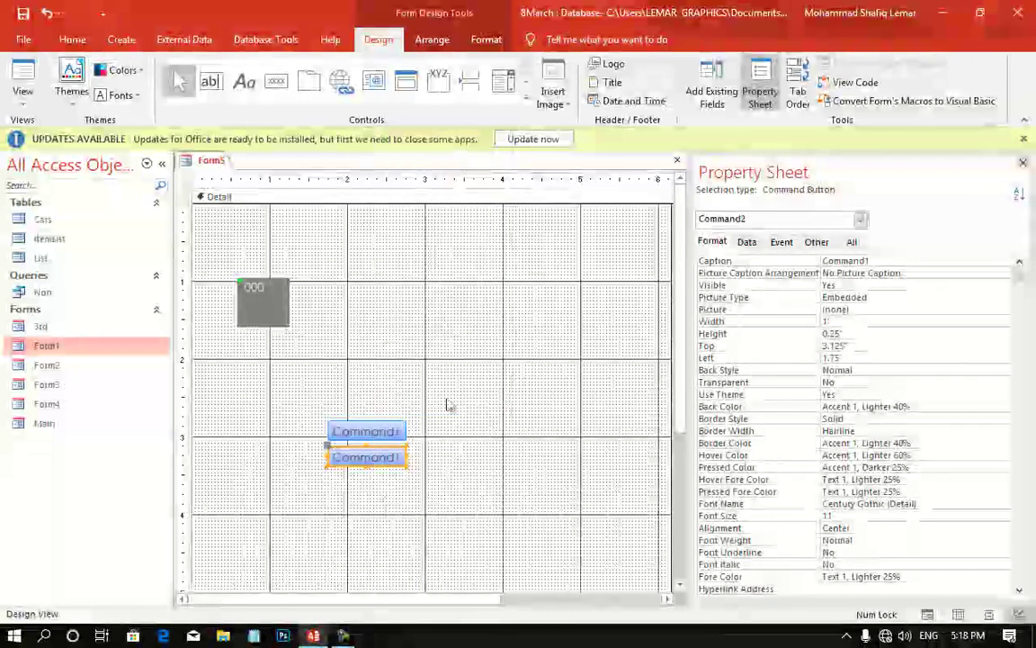
key(Down)
key(Down)
key(Return)
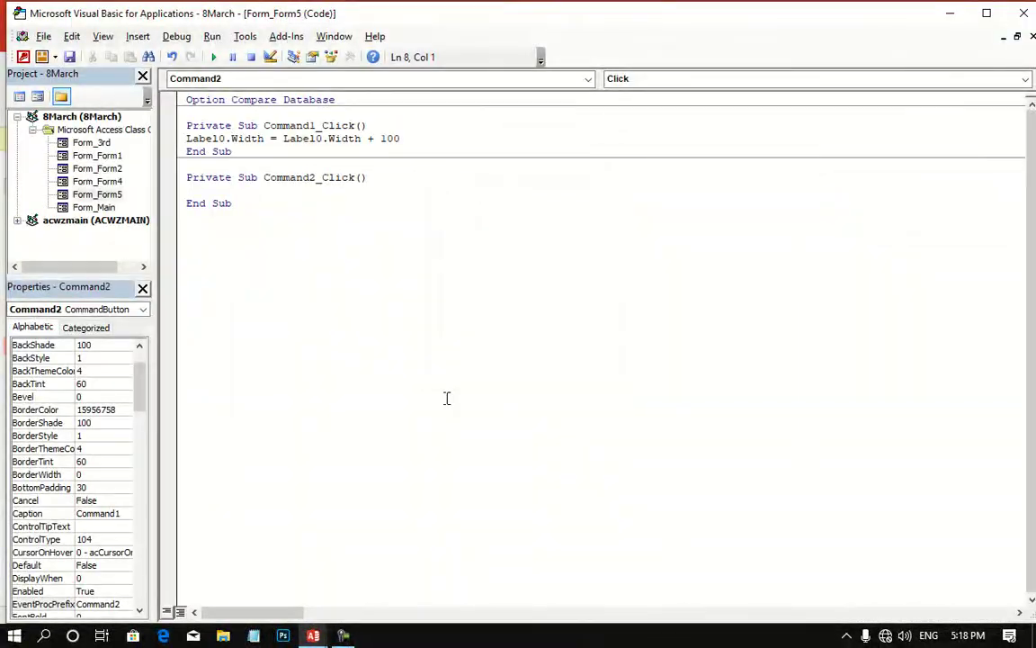
Copy the Label0 width line into Command2_Click, change + to -, and return to Access.
key(Up)
key(Up)
key(Up)
key(shift+Up)
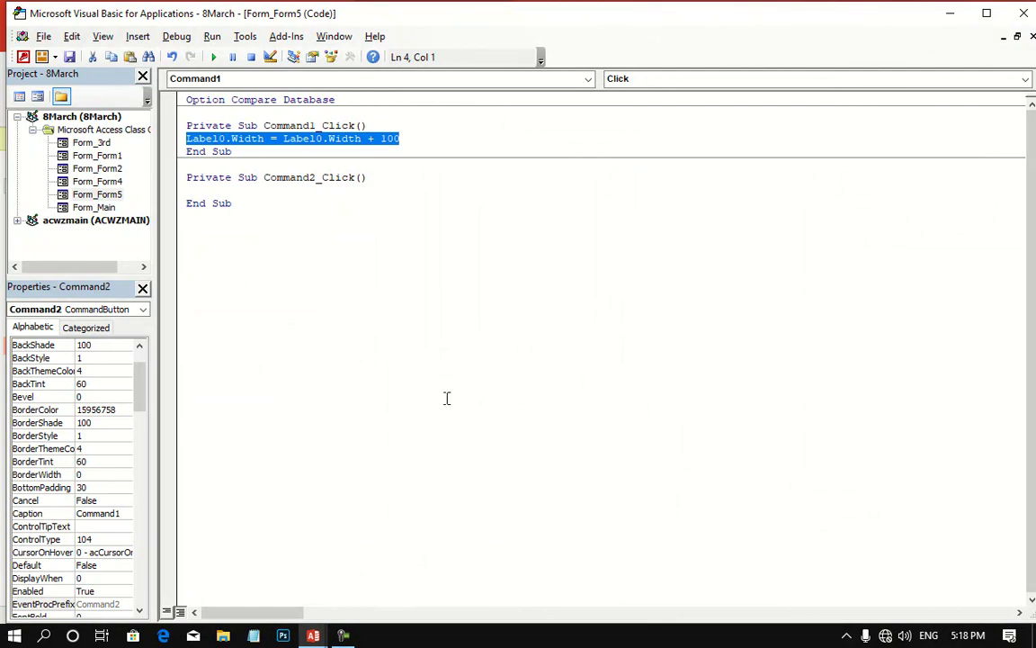
key(Down)
key(Down)
key(Down)
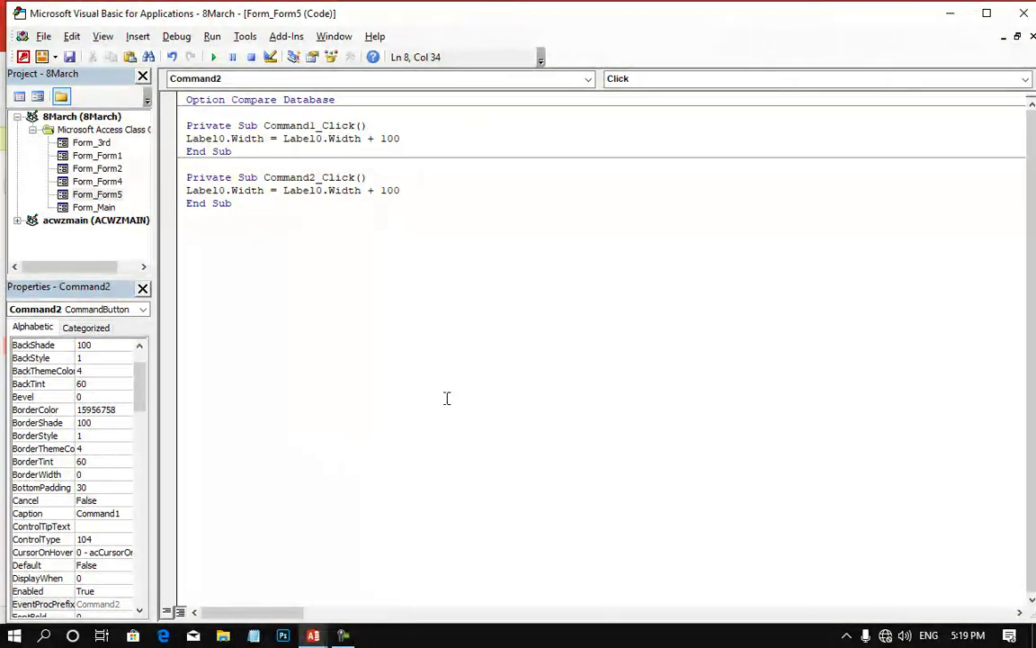
key(Left)
key(Left)
key(Left)
key(BackSpace)
text(-)
key(Down)
key(Down)
key(alt+q)
key(ctrl+w)
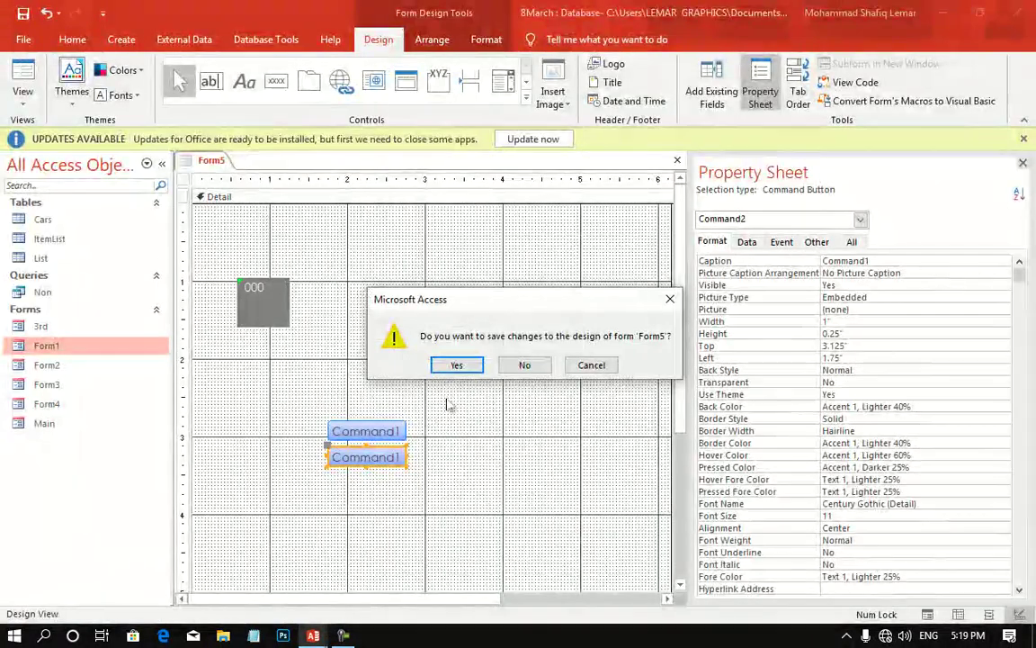
Cancel the save prompt, preview both buttons in Form View, then reopen Command1's click code.
key(Tab)
key(Tab)
key(Return)
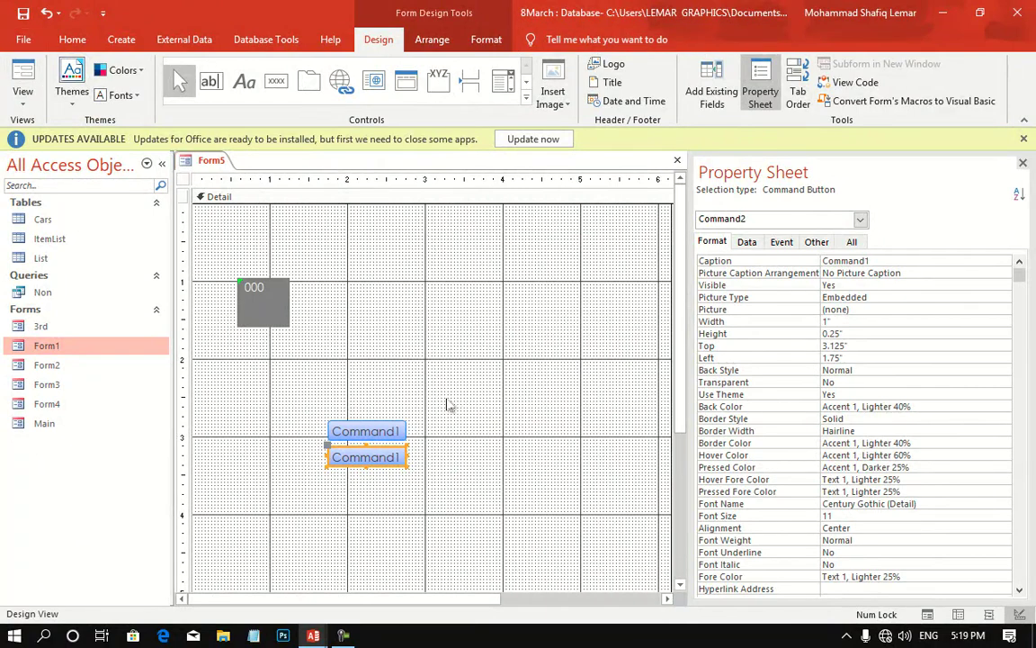
key(F5)
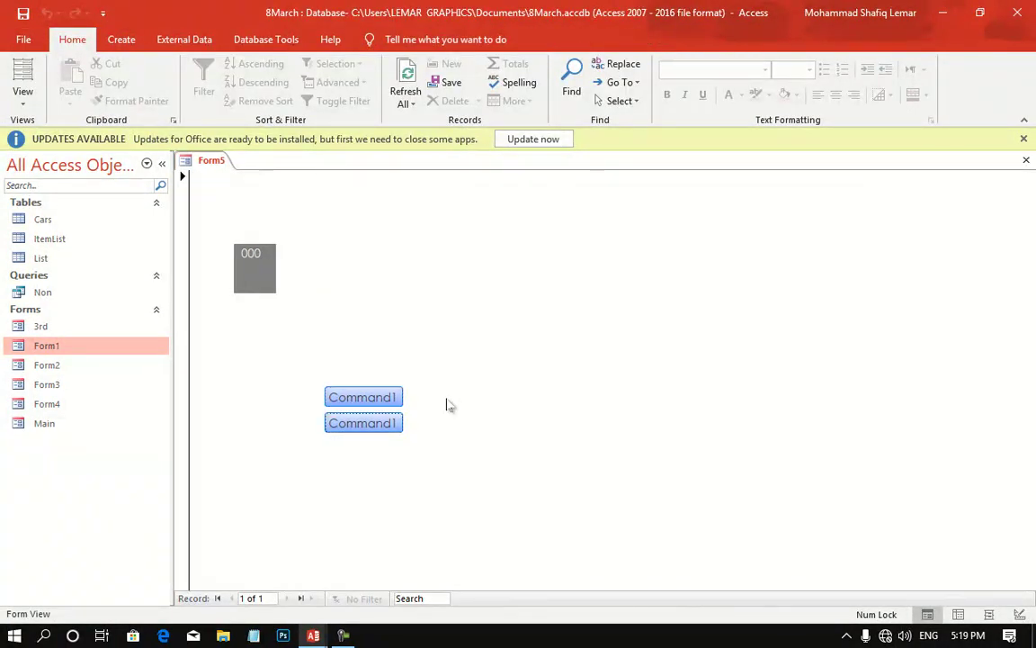
key(shift+F10)
key(Down)
key(Down)
key(Return)
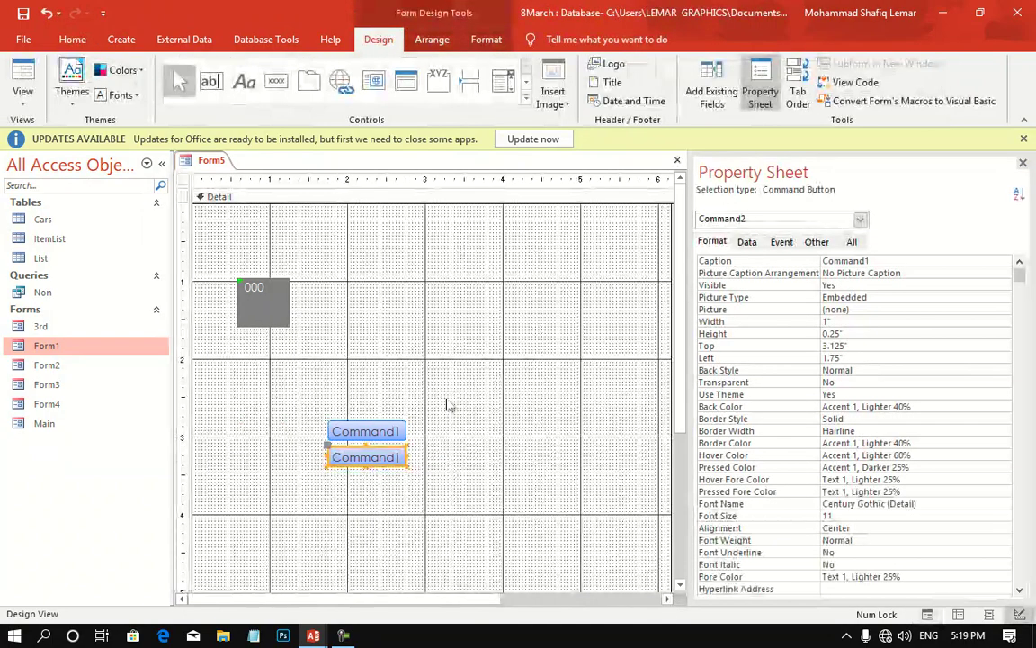
key(shift+F10)
key(Return)
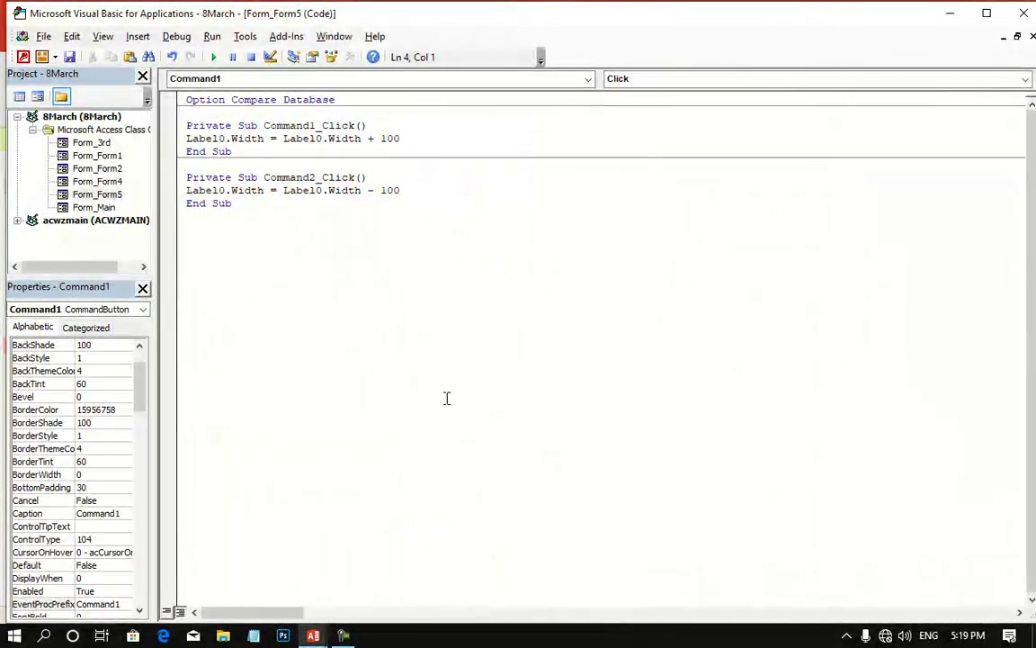
Add Label0.FontSize = Label0.FontSize + 2 to Command1_Click.
key(End)
key(Return)
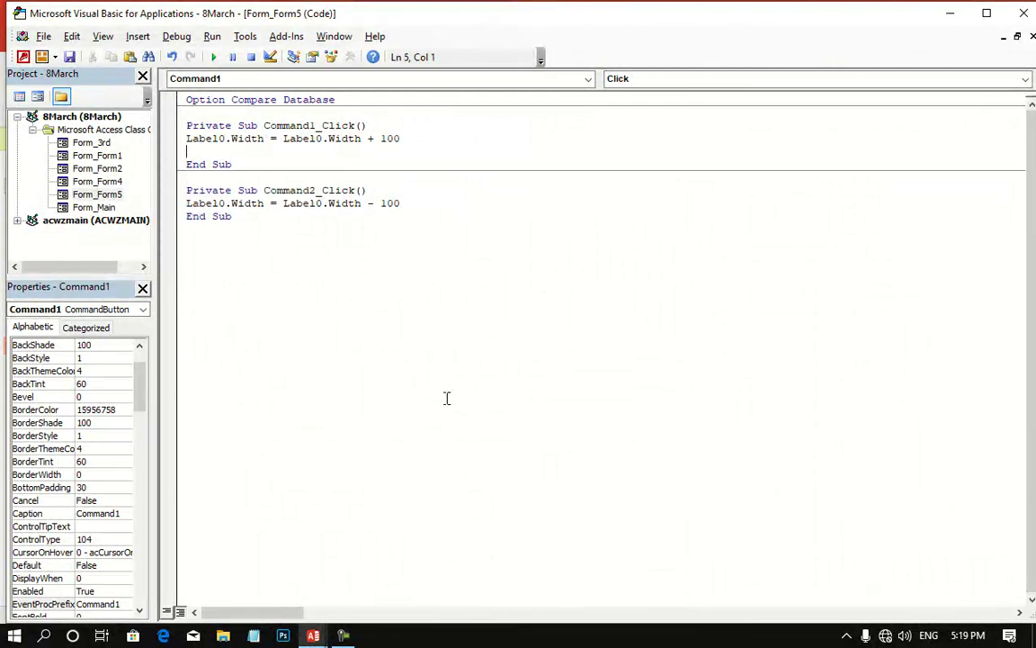
text(Label)
text(0.c)
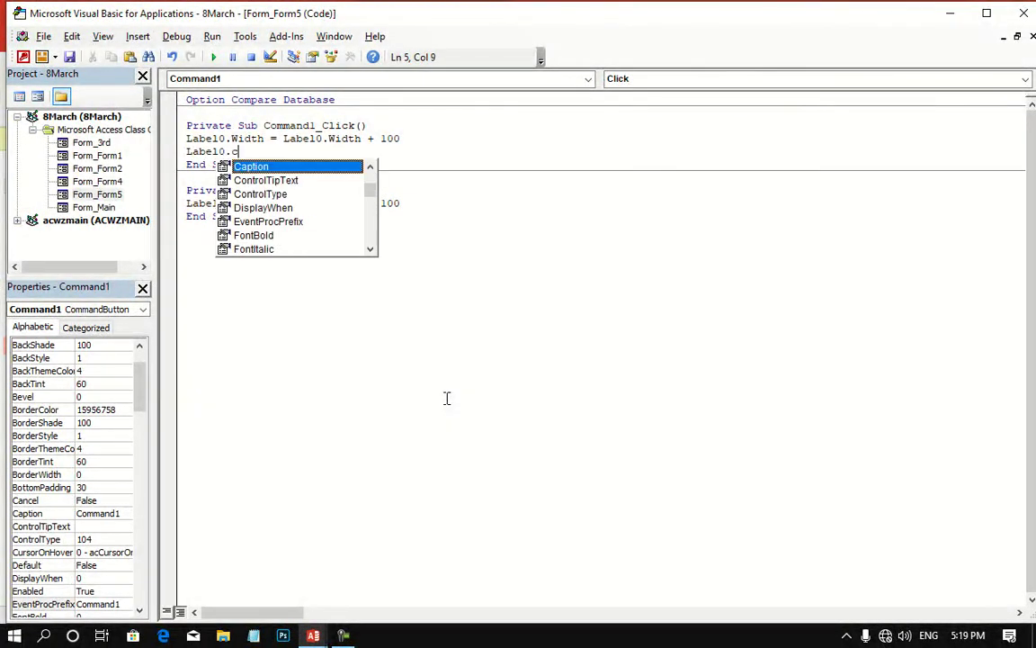
text(a)
key(Tab)
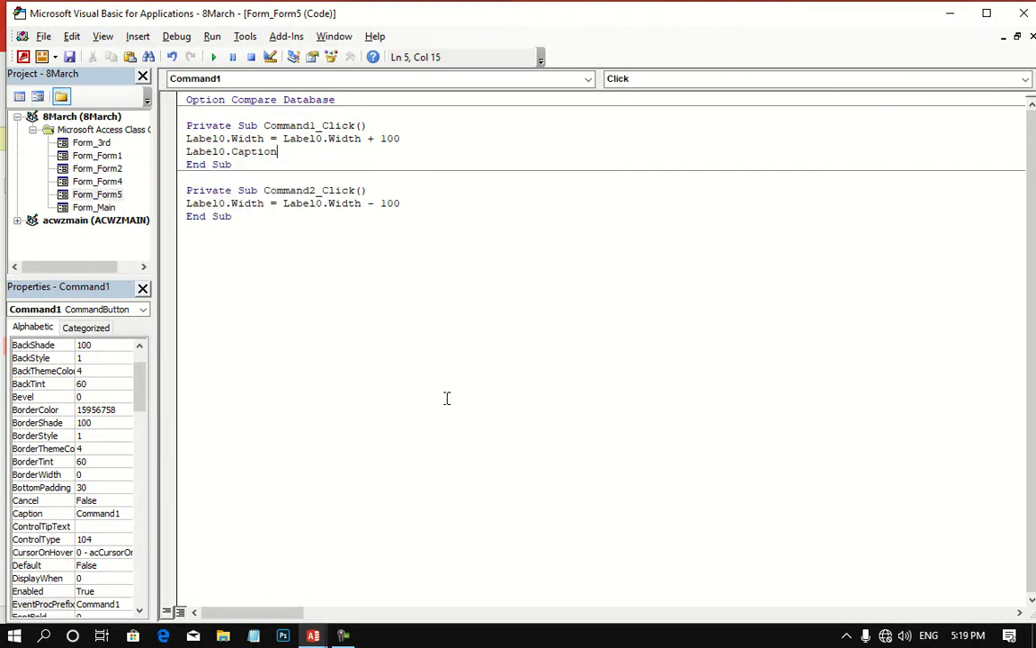
text(=)
key(BackSpace)
key(BackSpace)
key(BackSpace)
key(BackSpace)
key(BackSpace)
key(BackSpace)
key(BackSpace)
key(BackSpace)
key(BackSpace)
text(.fo)
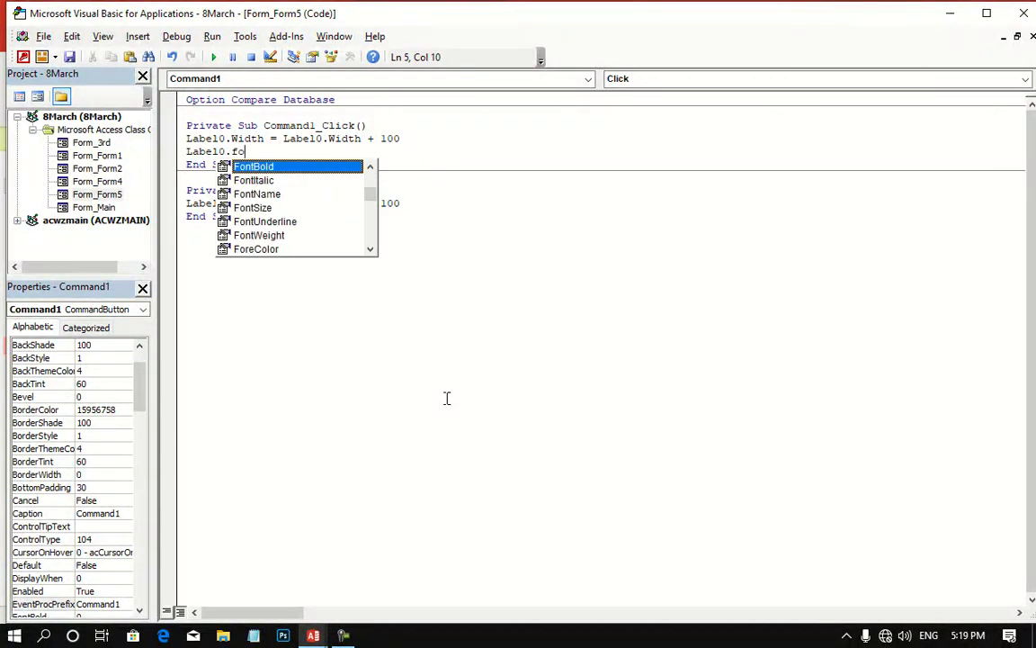
key(Down)
key(Down)
key(Down)
key(Tab)
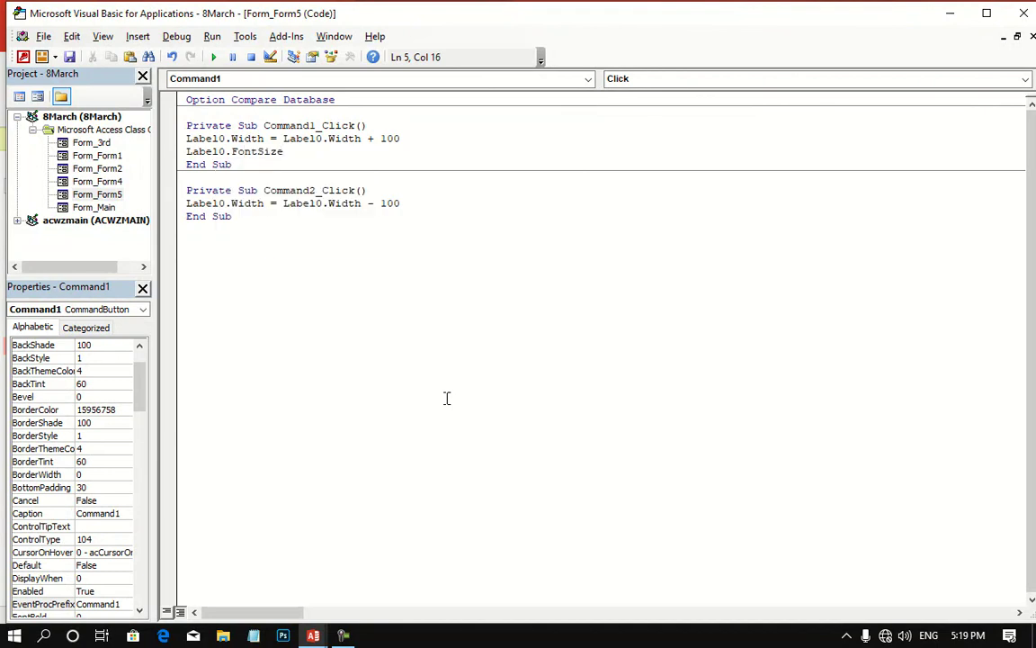
text(= )
text(Label0.)
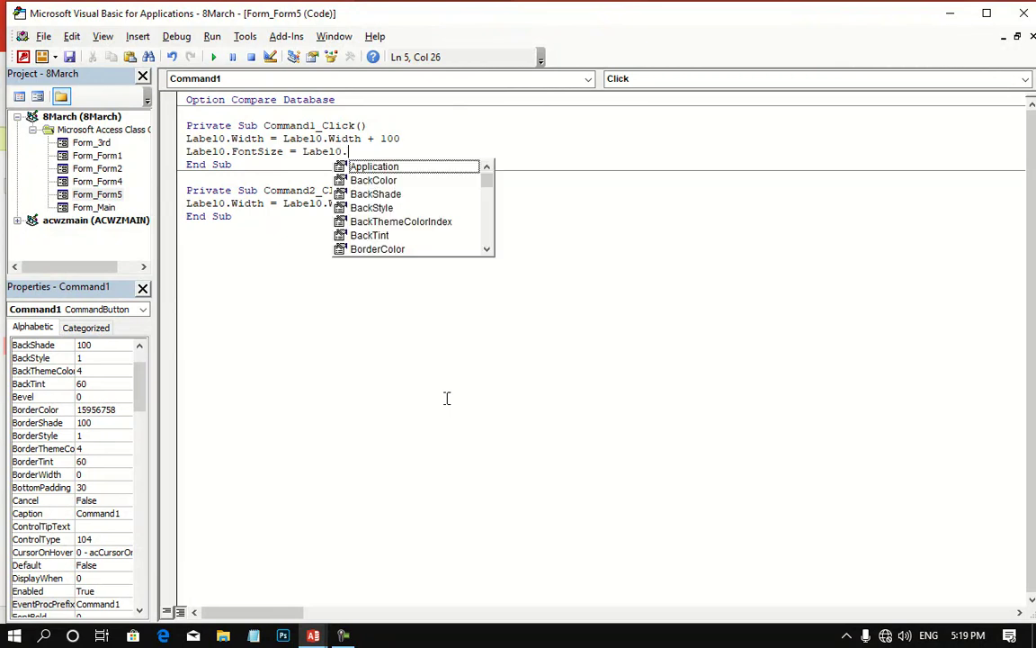
text(Fon)
key(Down)
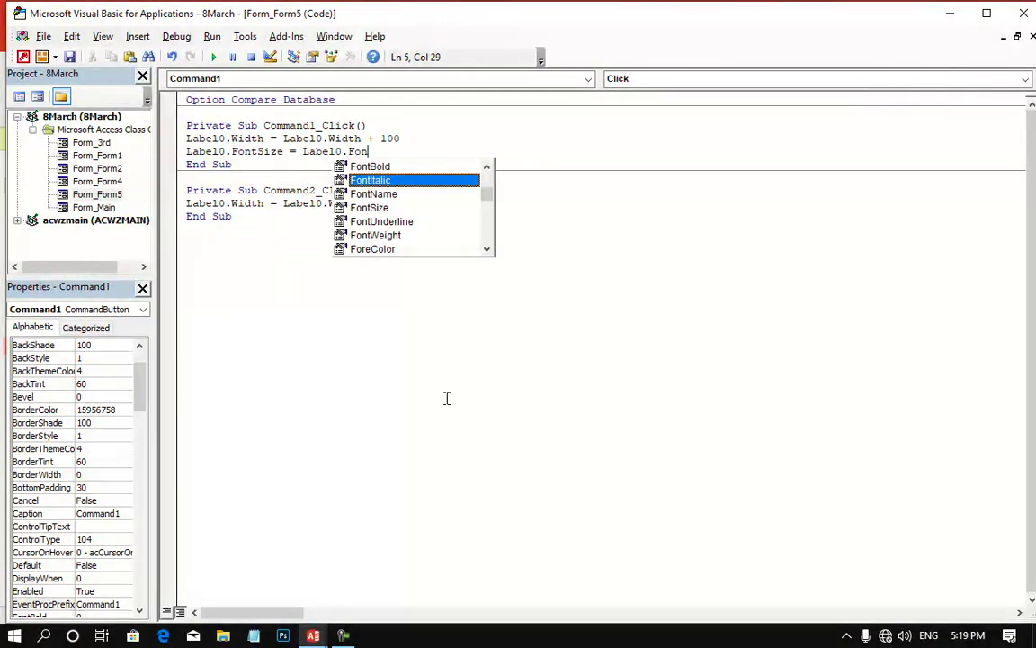
key(Down)
key(Down)
key(Tab)
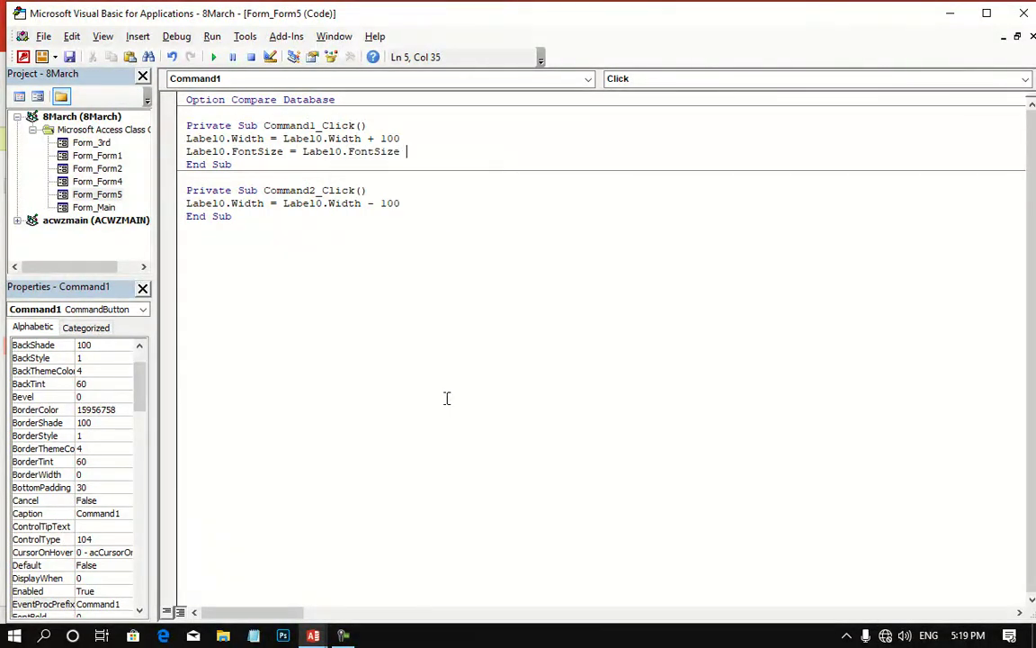
text(+  5)
key(BackSpace)
text(2)
Paste the font-size line into Command2_Click and delete its plus sign.
key(shift+Left)
key(shift+Left)
key(shift+Left)
key(shift+Left)
key(shift+Left)
key(shift+Left)
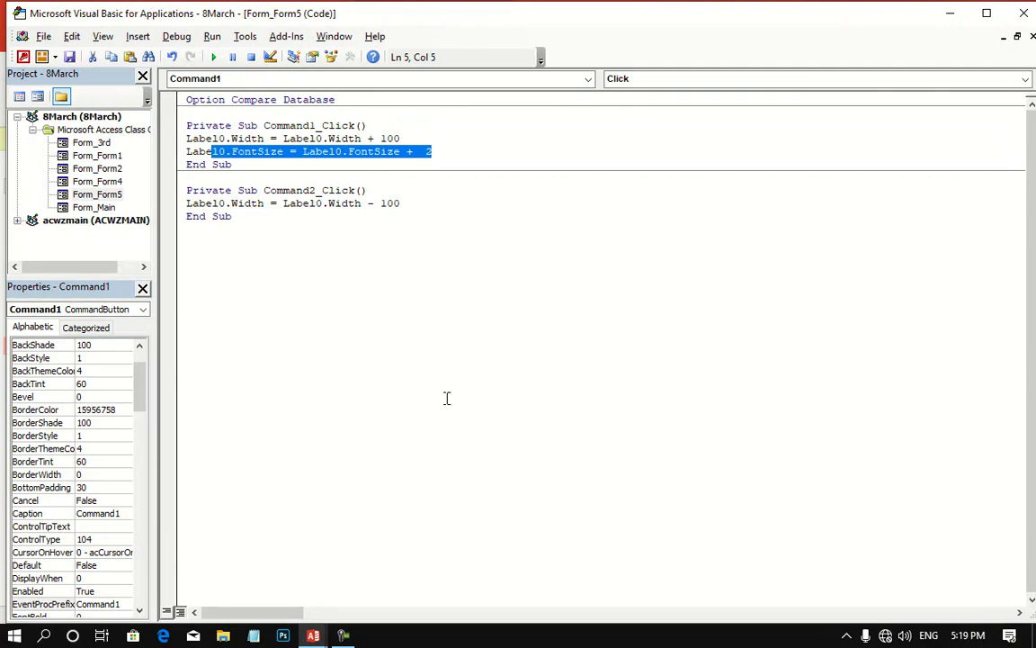
key(shift+Left)
key(shift+Left)
key(shift+Left)
key(ctrl+c)
key(Down)
key(Down)
key(Down)
key(End)
key(Return)
key(ctrl+v)
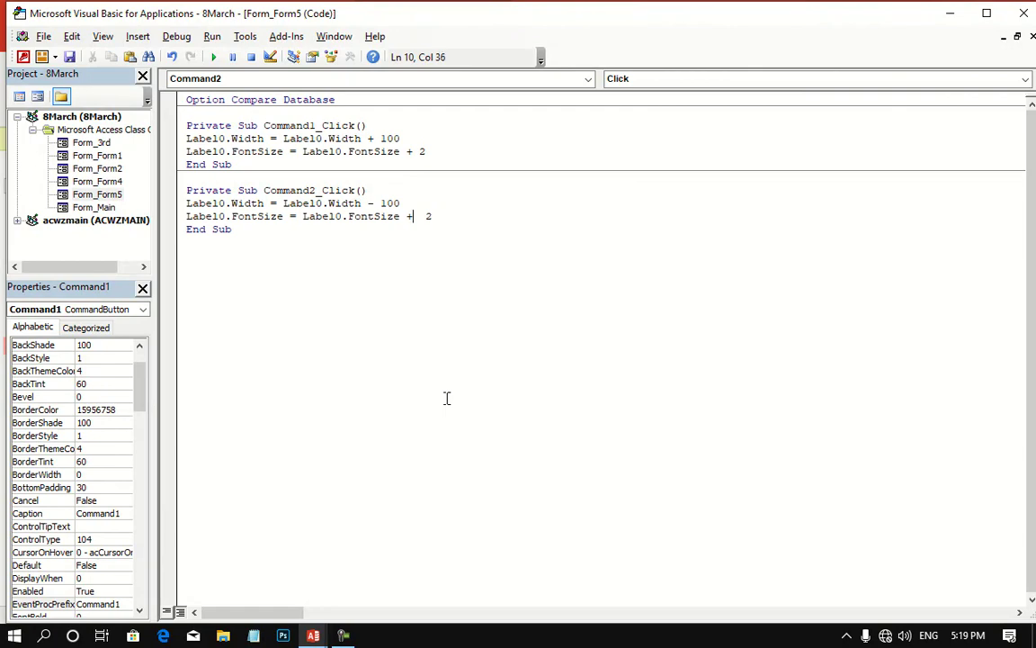
key(BackSpace)
Make Command2 subtract 2 from FontSize, test Form5 in Form View, then close it.
text(-)
key(alt+F11)
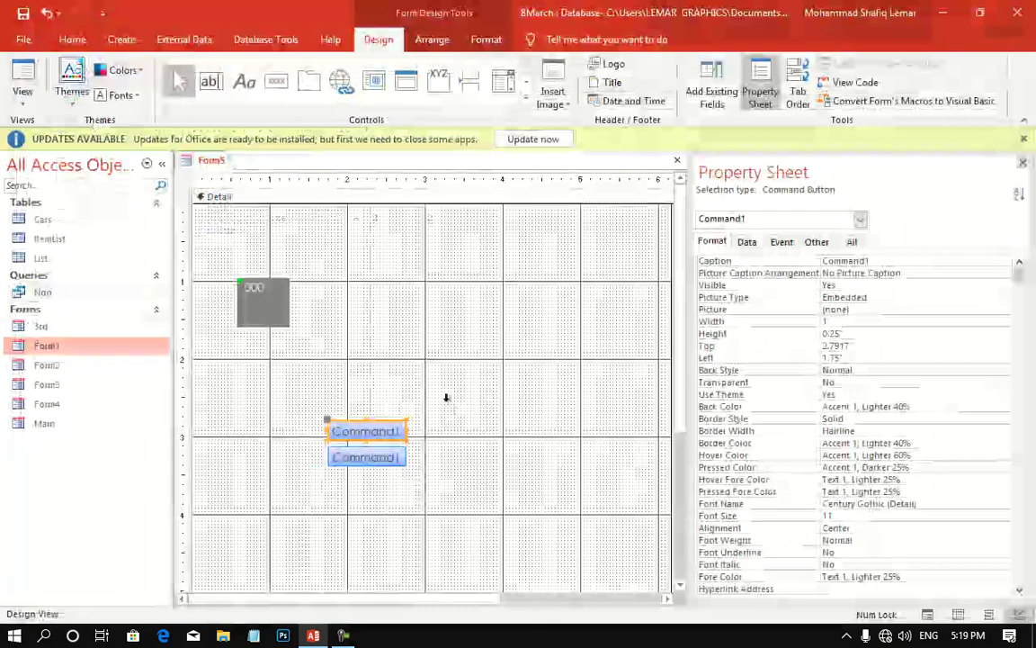
key(F5)
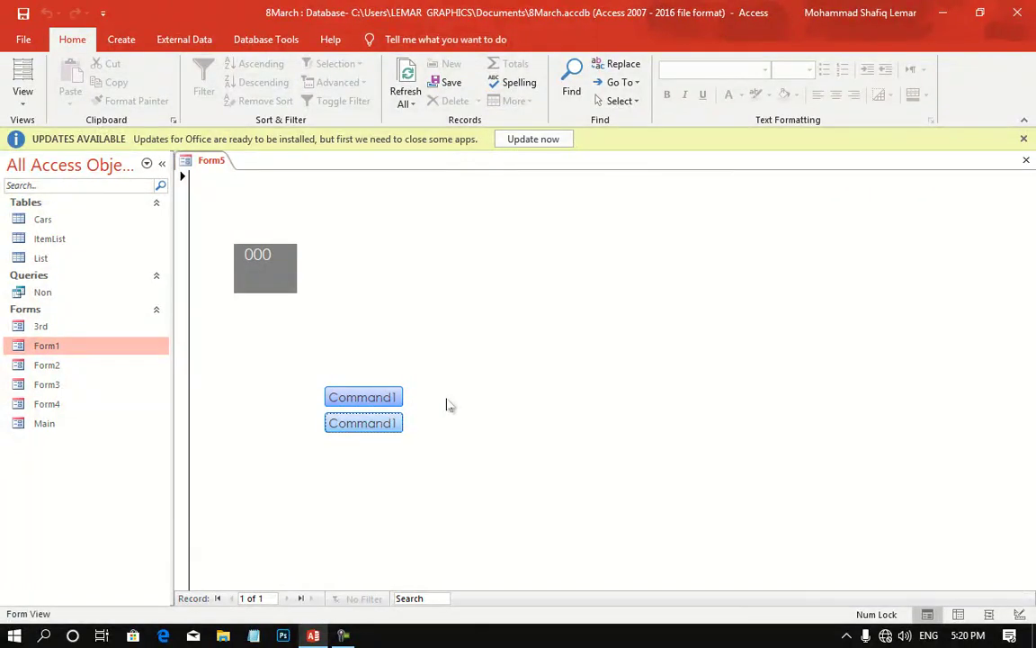
key(ctrl+w)
key(Return)
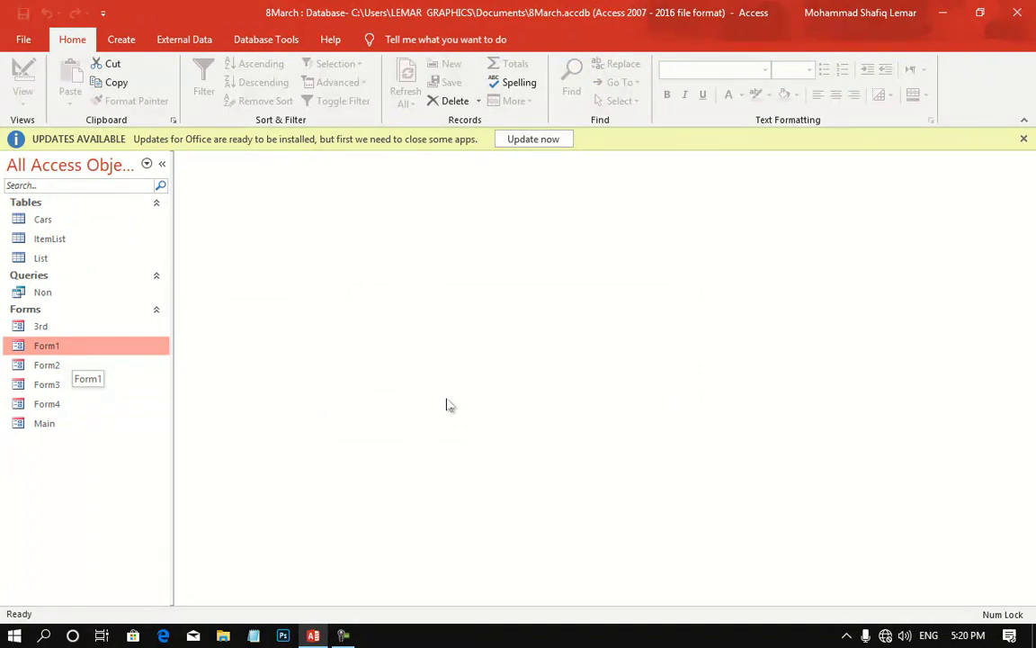
Create a new blank form in Design View and go to its On Timer event property.
key(alt+c)
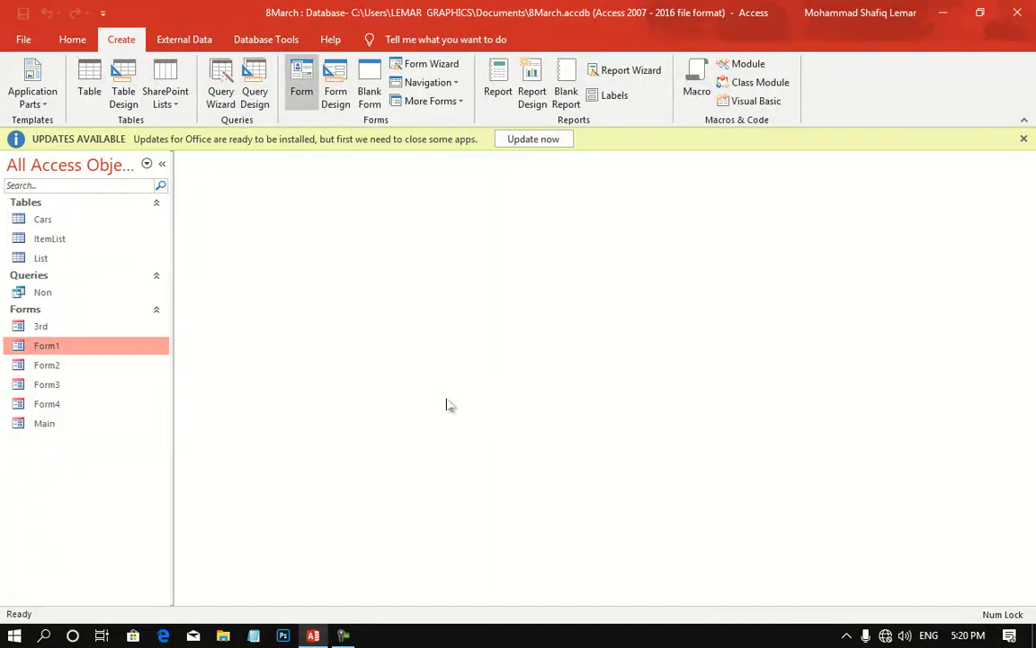
key(Return)
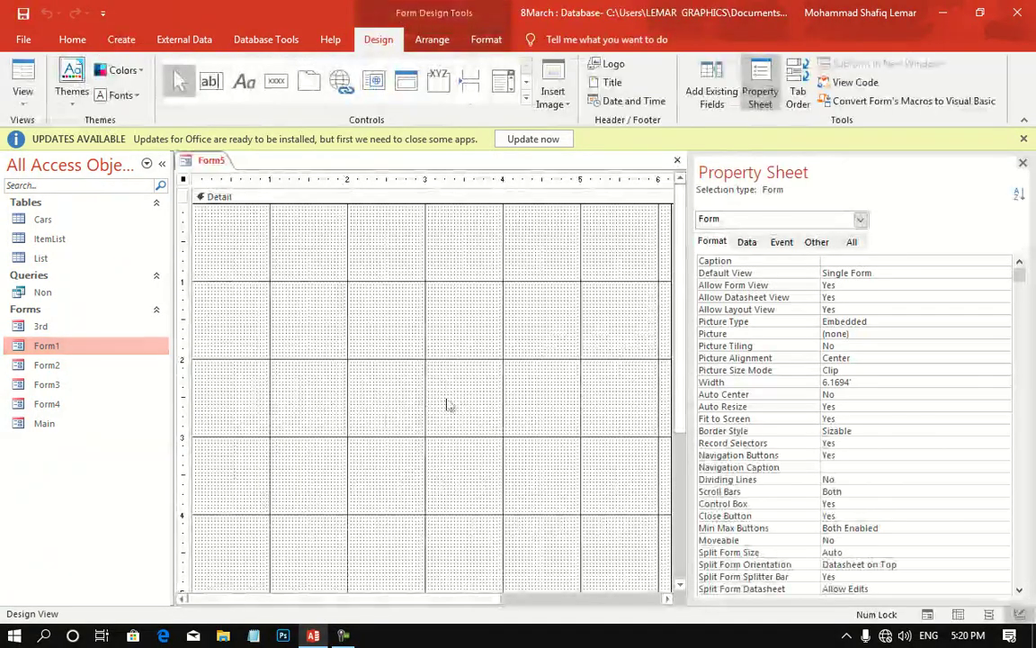
key(ctrl+Tab)
key(ctrl+Tab)
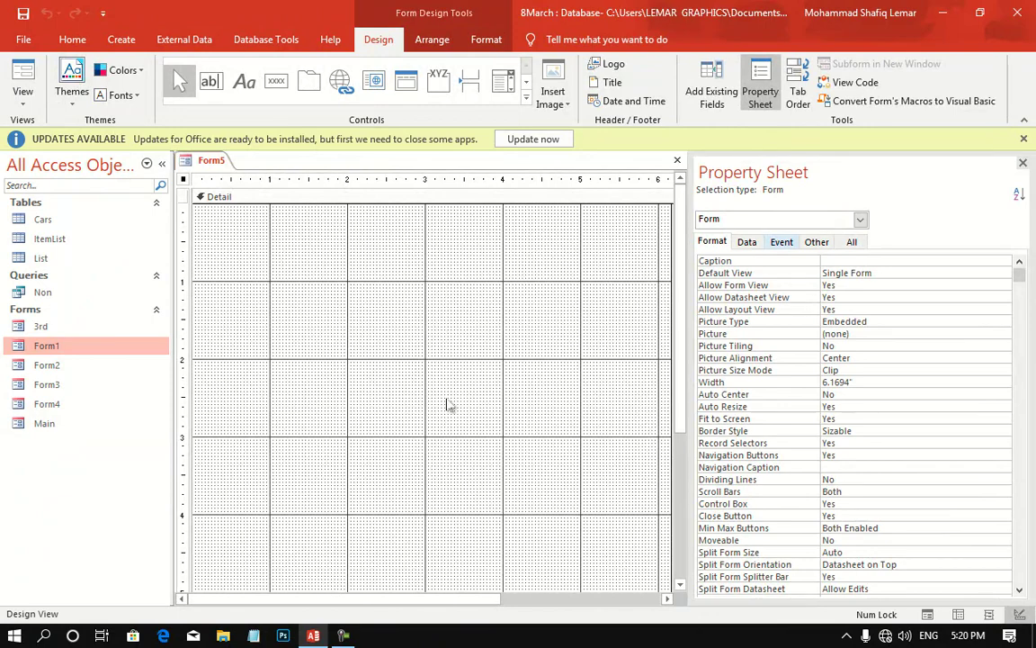
key(Down)
key(Down)
key(Down)
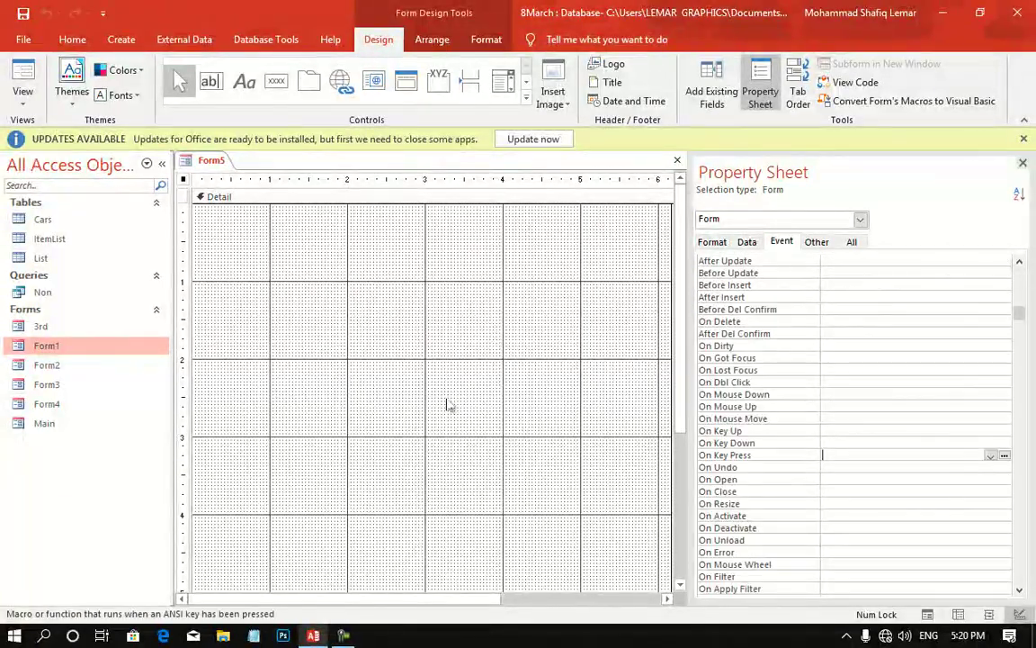
scroll(449, 405, down, 1)
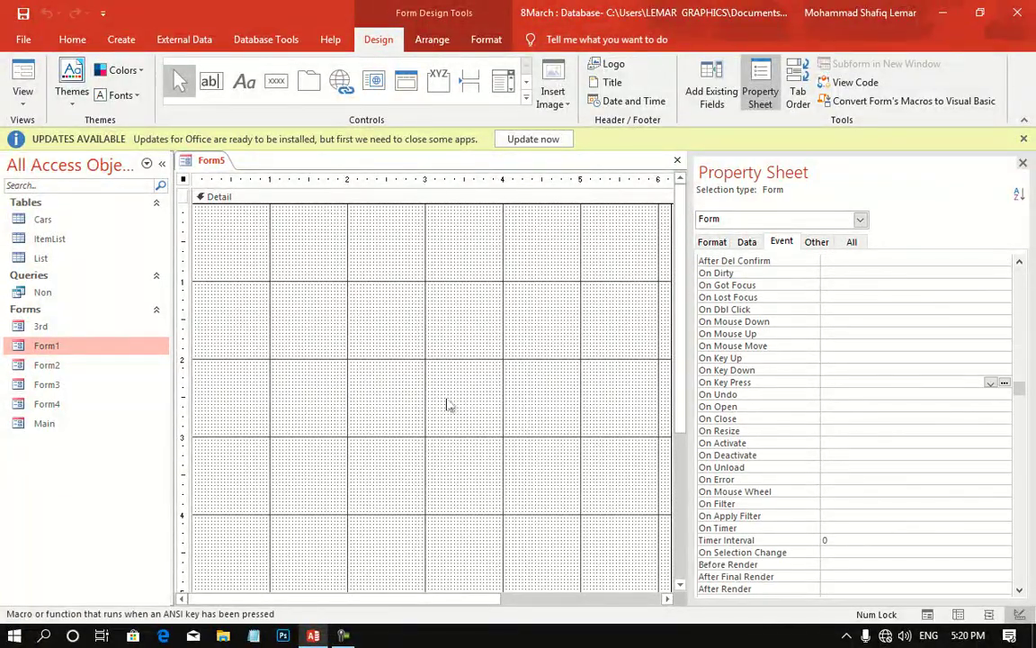
key(Down)
key(Down)
key(Down)
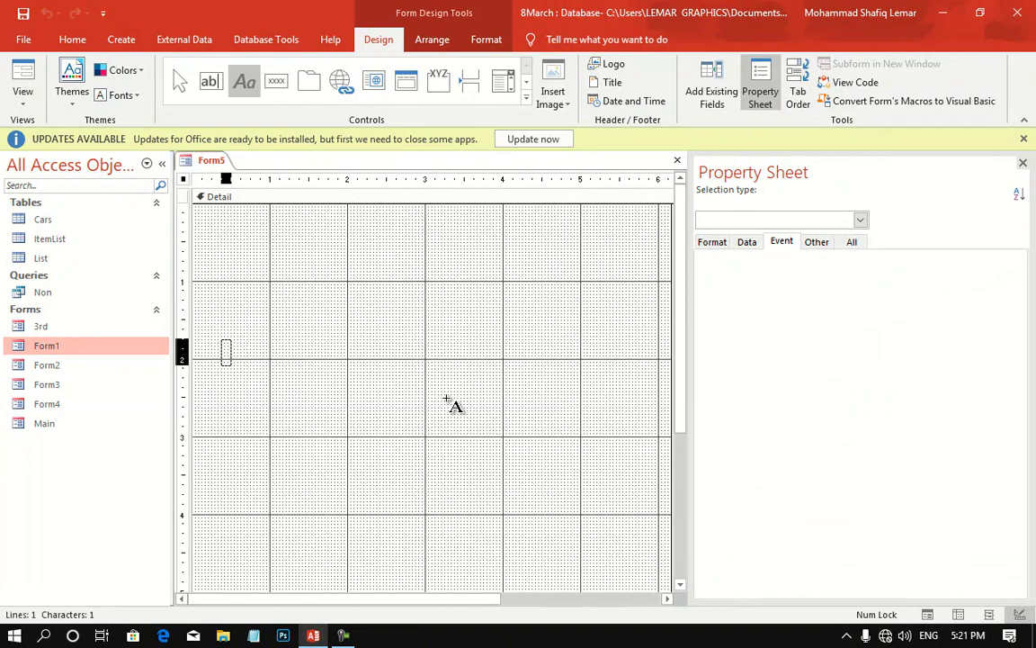
Finish placing the label and point the Property Sheet at the whole form.
key(Escape)
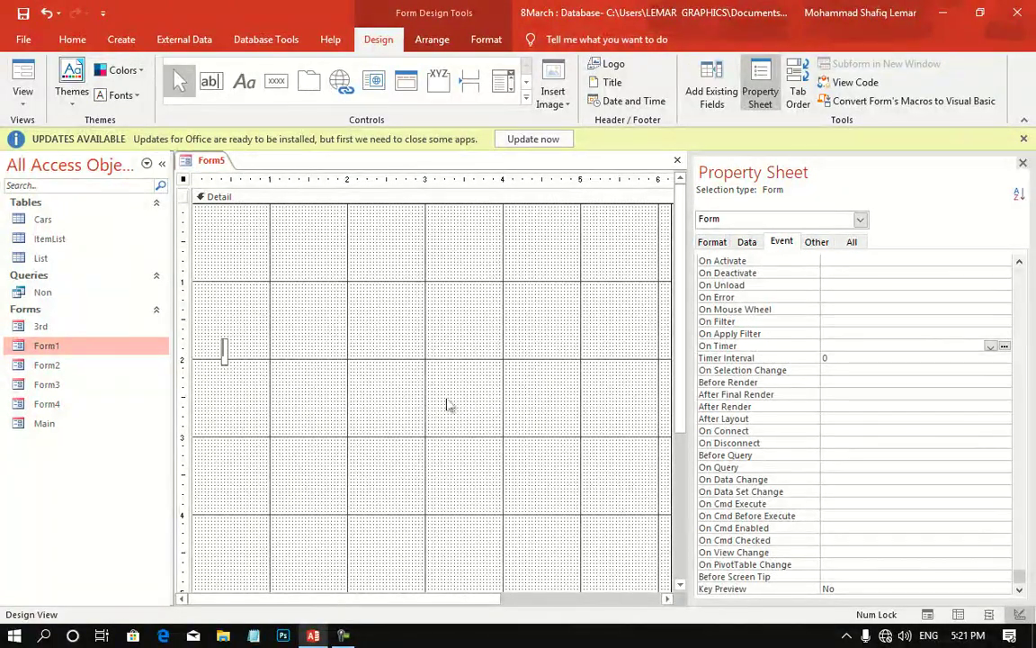
click(448, 405)
key(Tab)
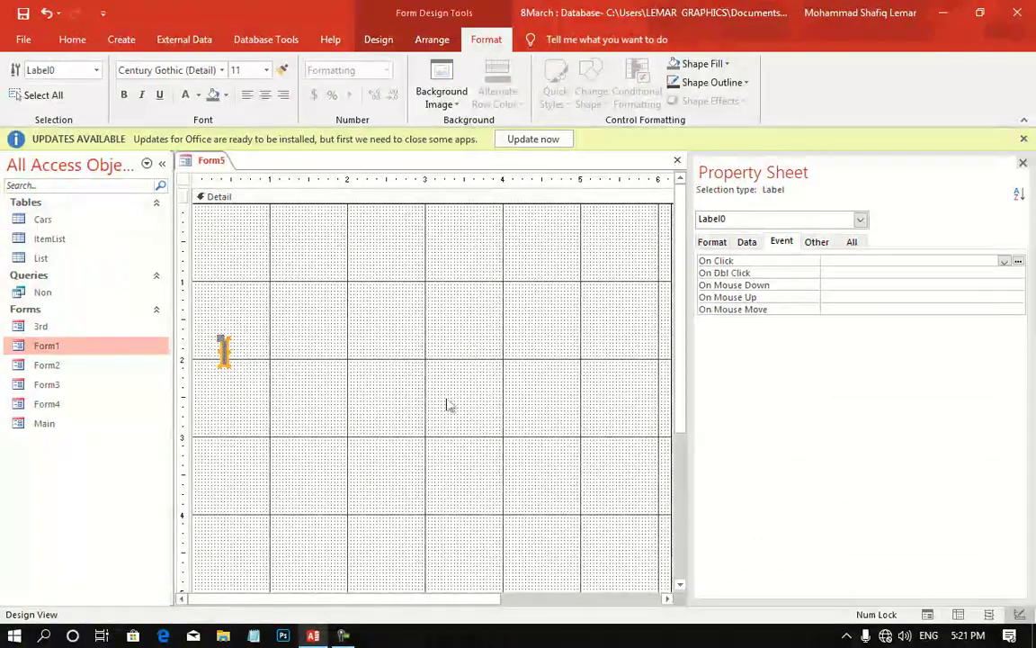
click(448, 405)
key(alt+Down)
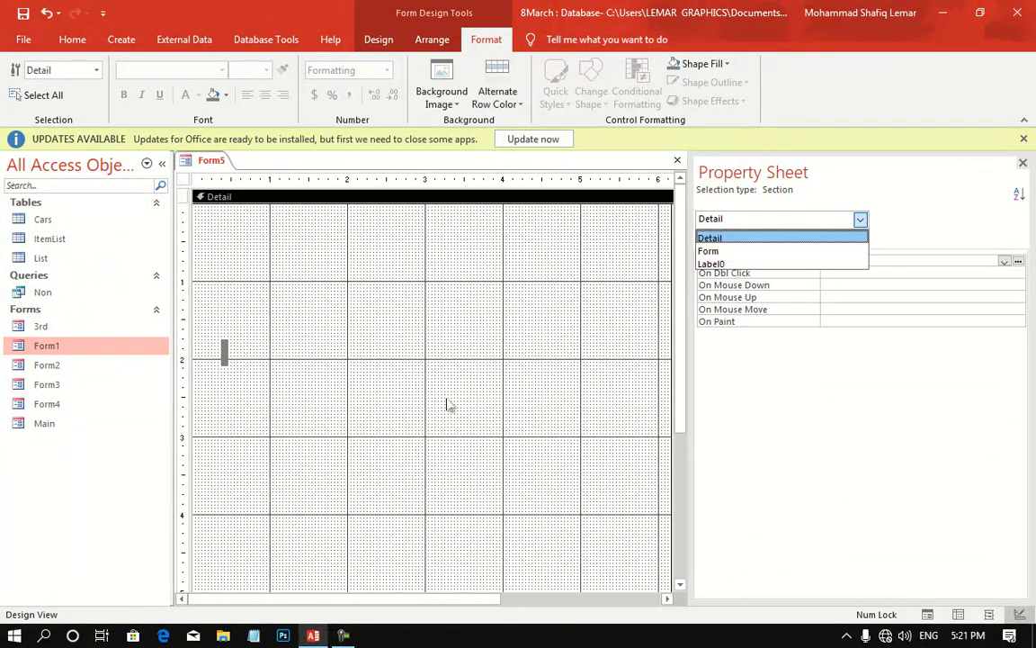
key(Down)
key(Return)
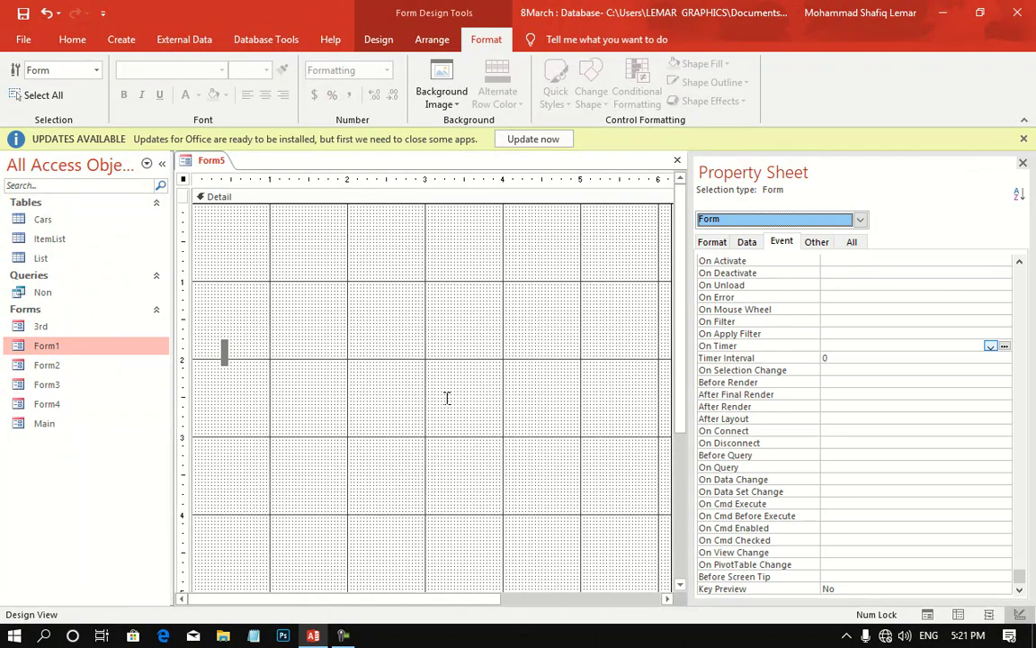
Generate an empty Form_Timer procedure for On Timer with the Code Builder.
key(ctrl+F2)
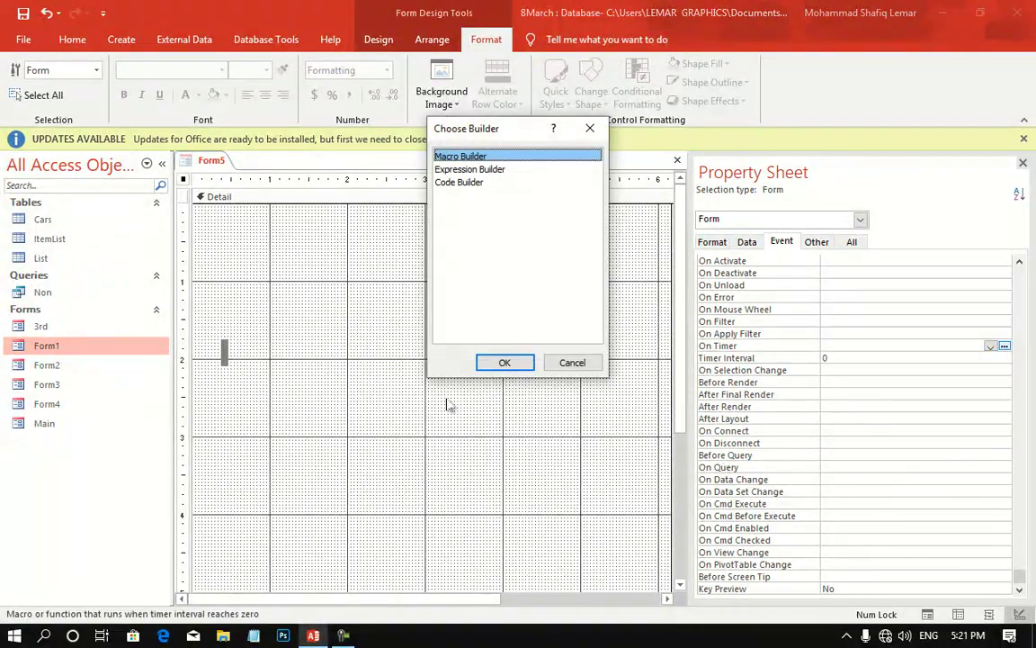
key(Down)
key(Down)
key(Return)
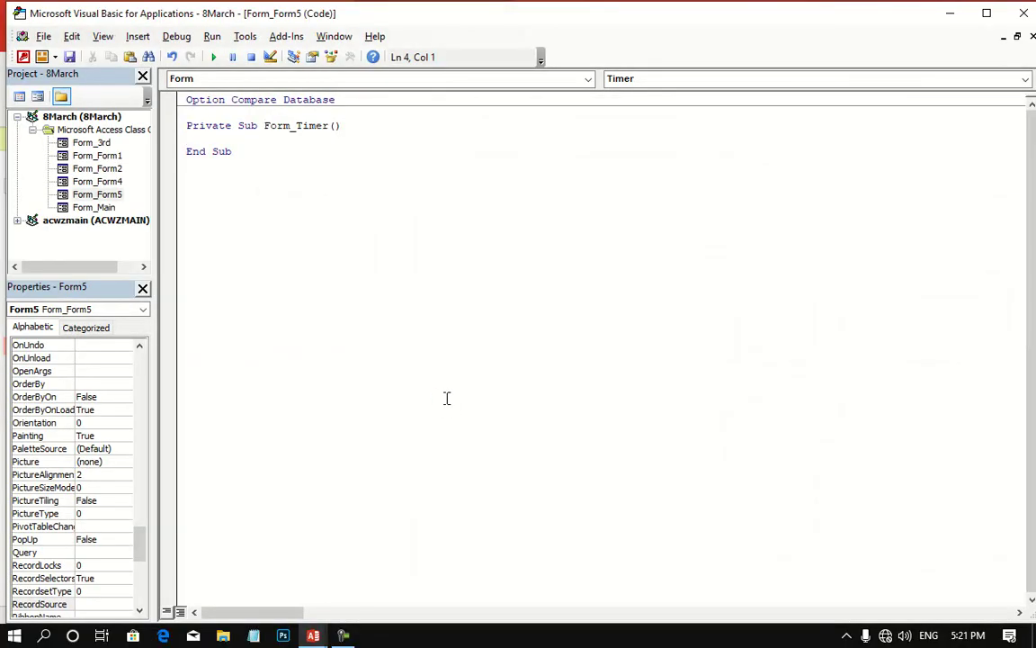
Write Label0.Width = Label0.Width + 50 in Form_Timer and switch back to Access.
text(Label0)
text(.wi)
key(Tab)
text(= La)
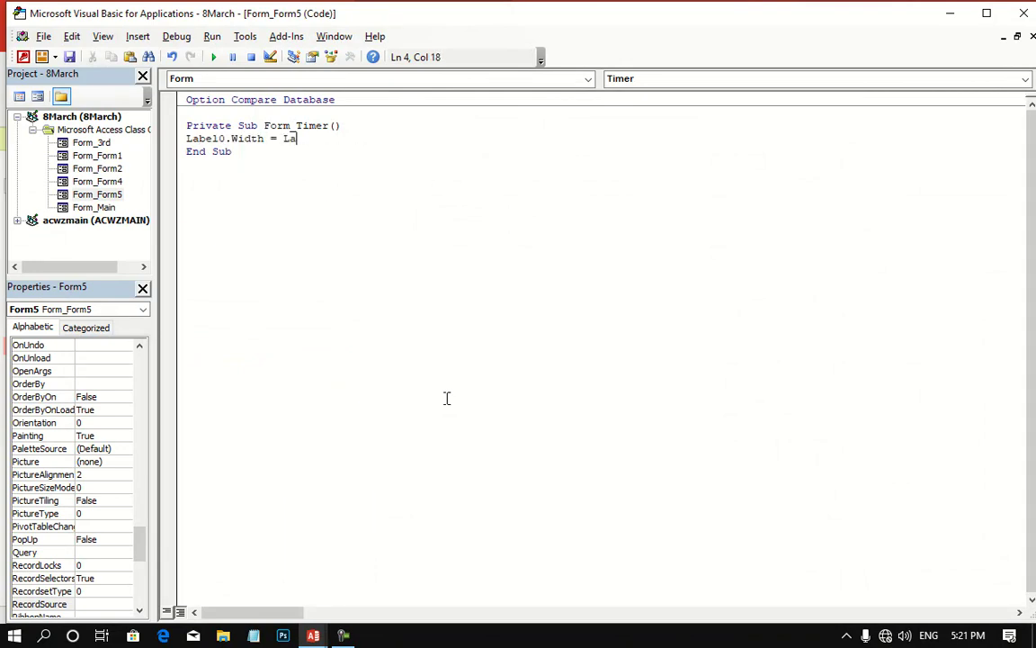
text(bel0)
text(.Width)
key(Tab)
text(+ 50)
key(Return)
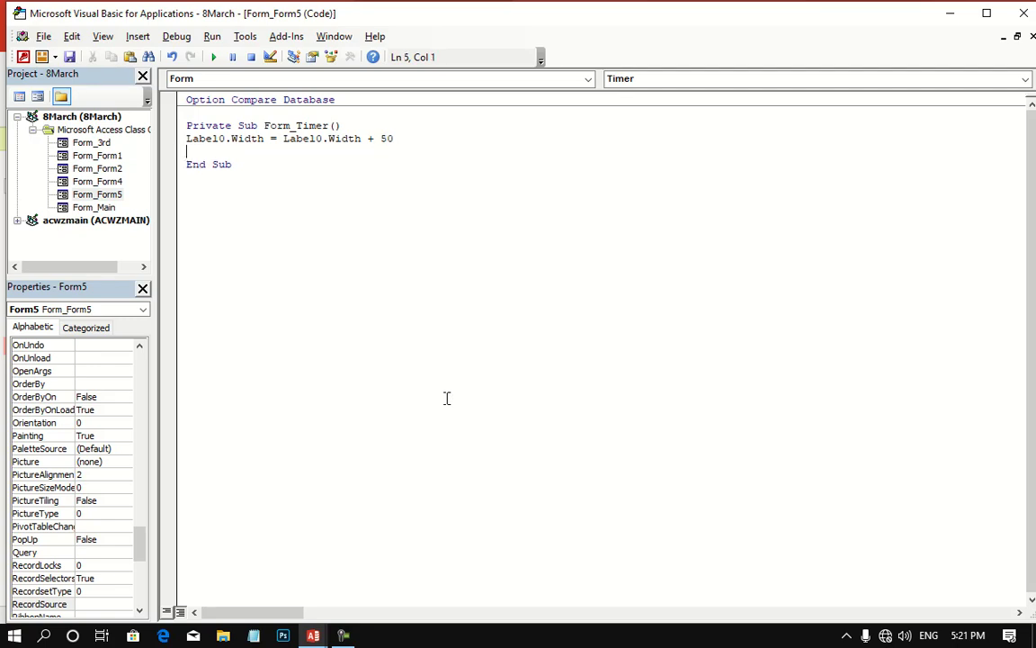
key(BackSpace)
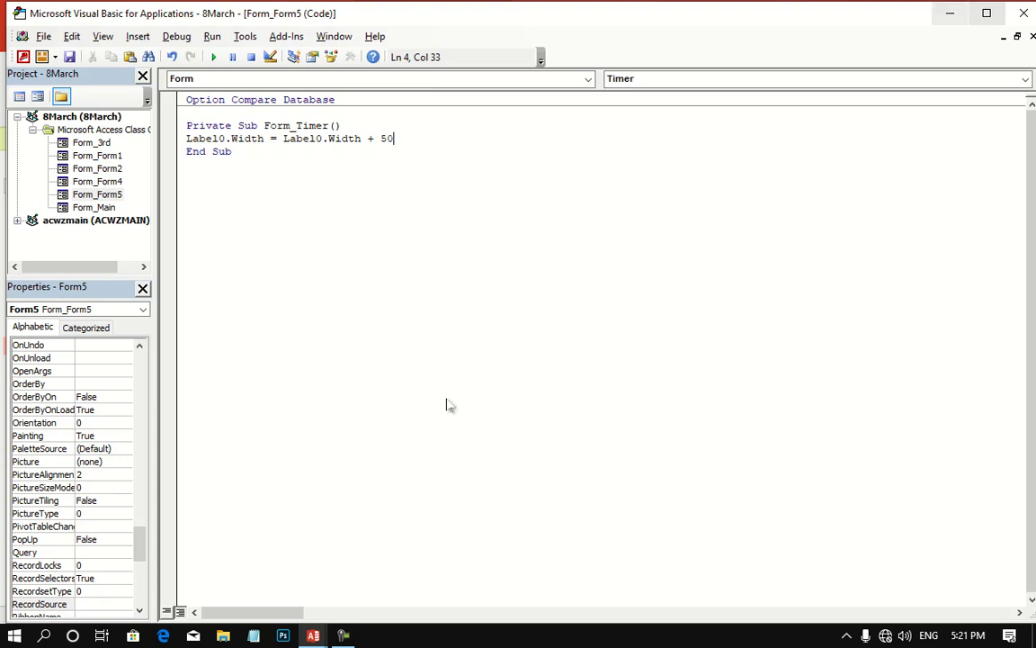
key(alt+F11)
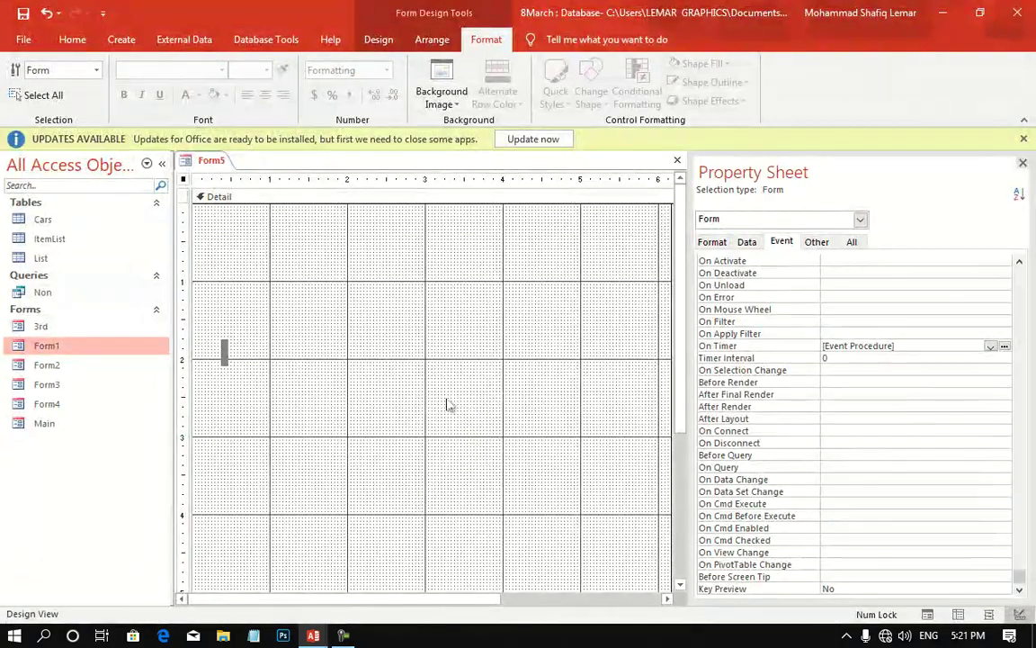
Test-run Form5, return to Design View, and move to the Timer Interval property.
key(F5)
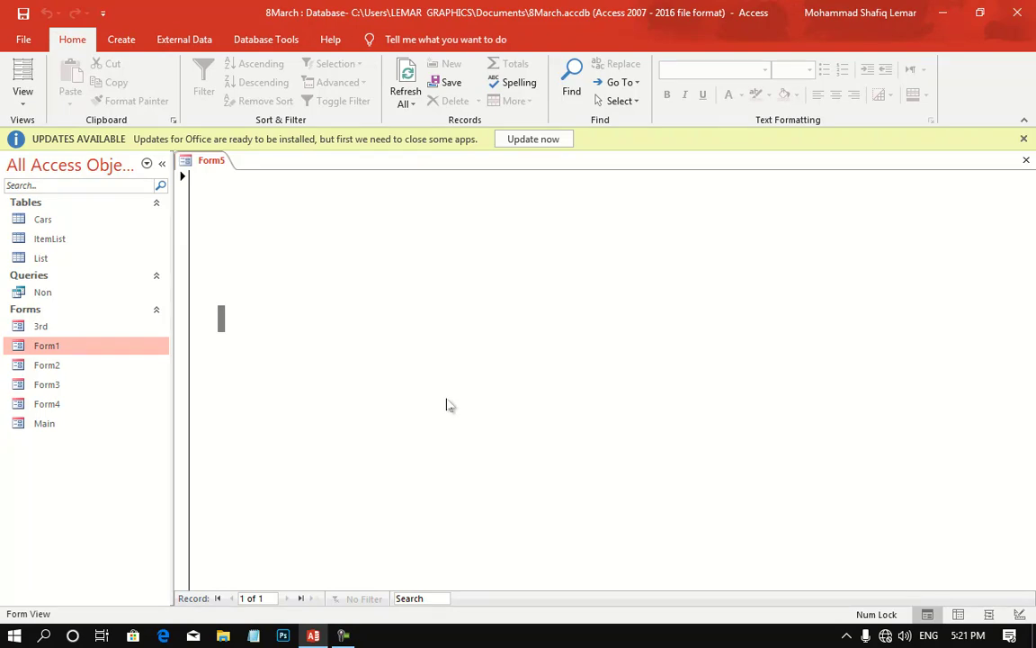
key(shift+F10)
key(Down)
key(Down)
key(Down)
key(Return)
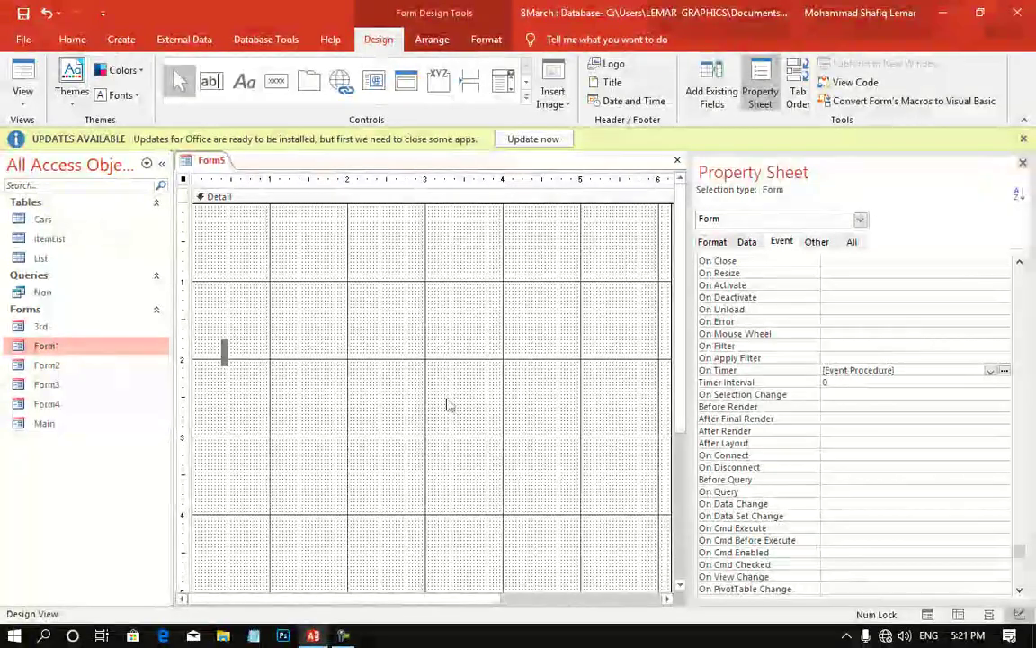
key(Down)
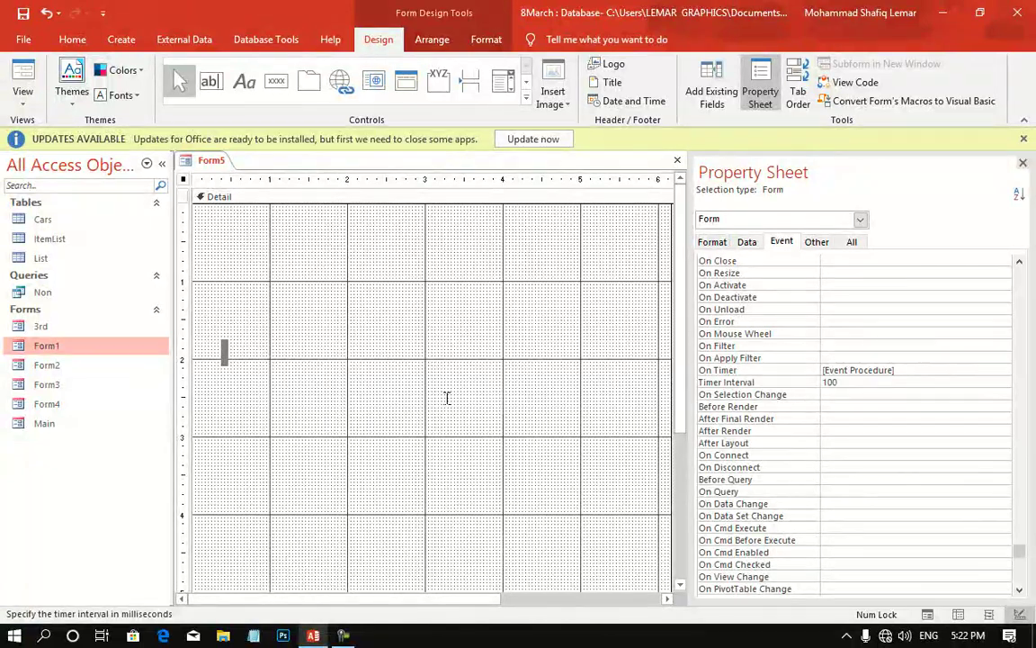
key(Return)
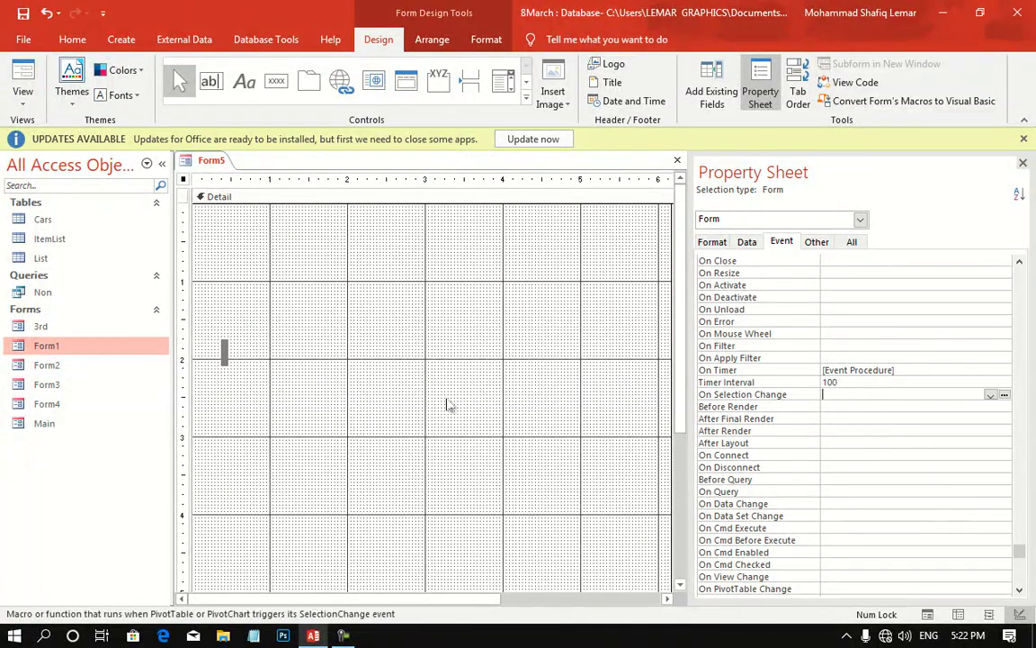
key(F5)
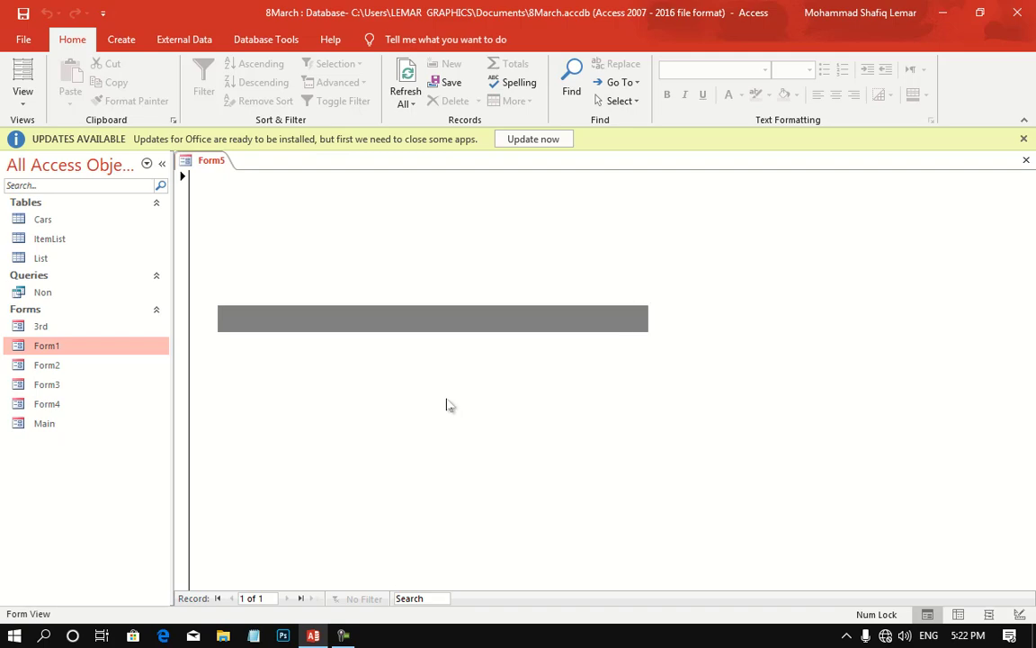
right_click(447, 405)
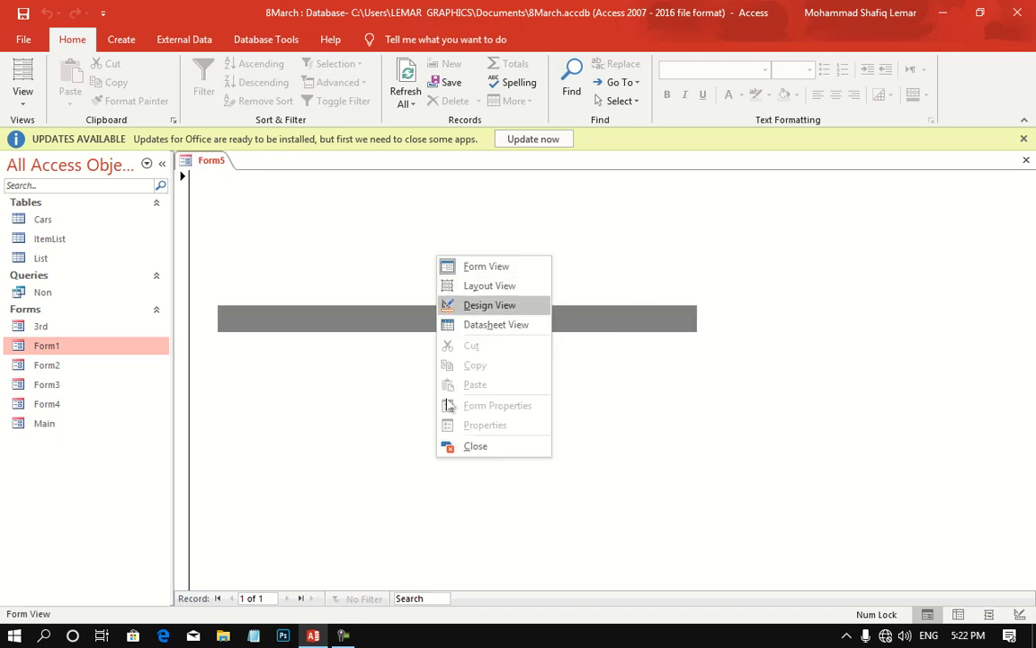
click(476, 305)
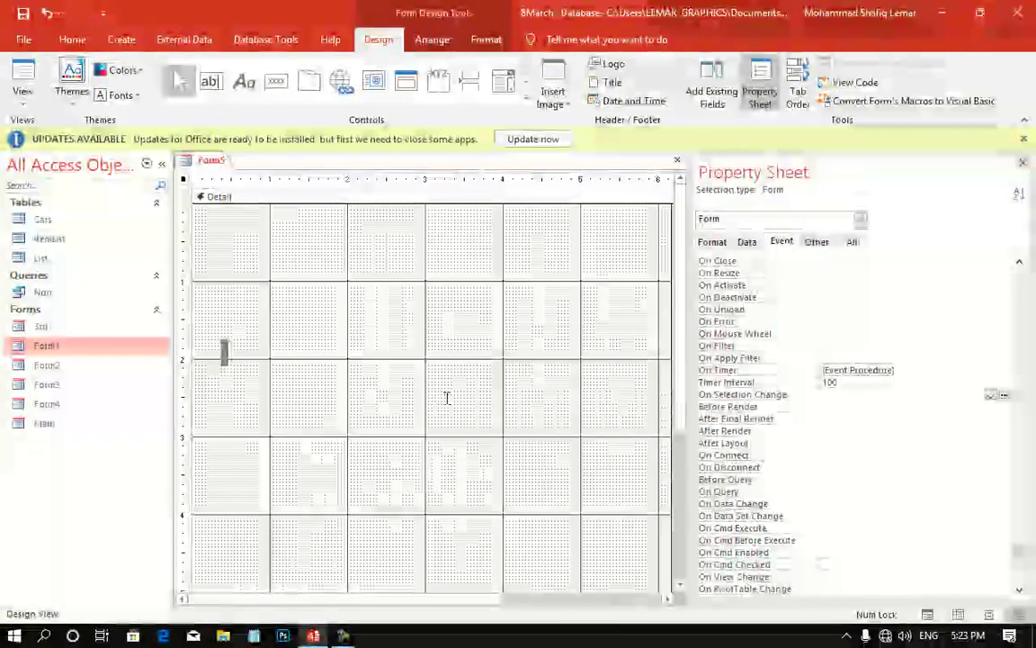
Change the width step to 100 and add Label0.BackColor = QBColor(Rnd * 14) to Form_Timer.
key(F7)
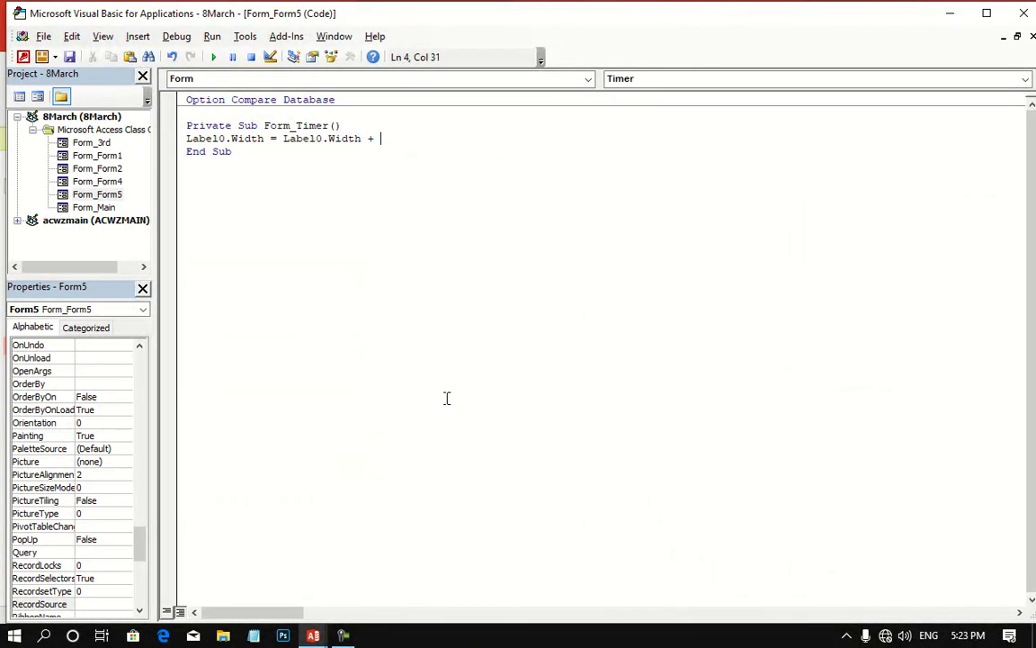
text(100)
key(Return)
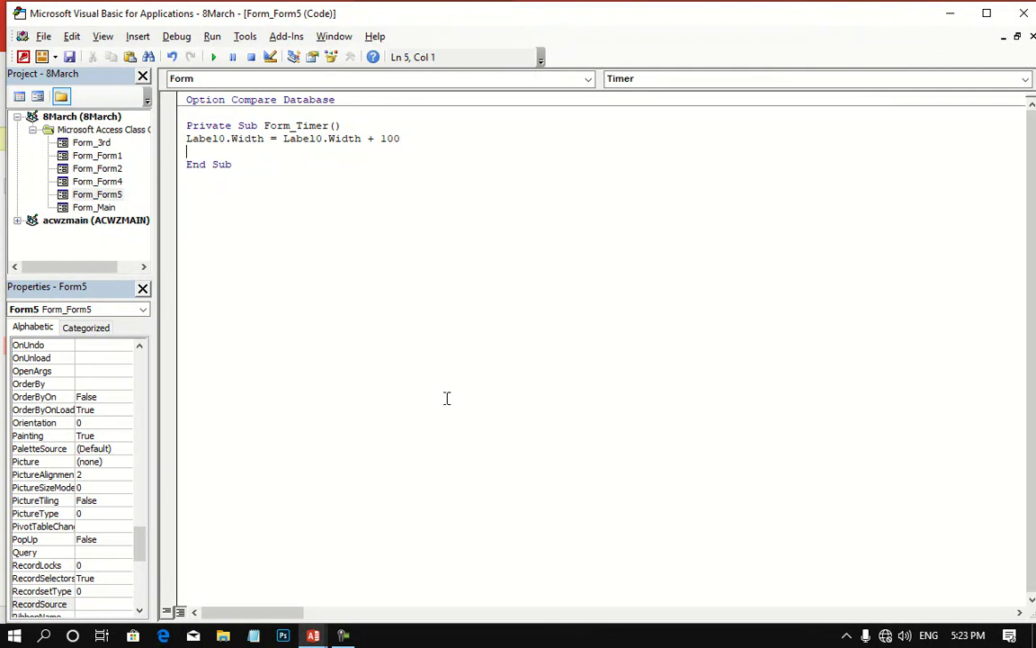
text(abel0)
text(.)
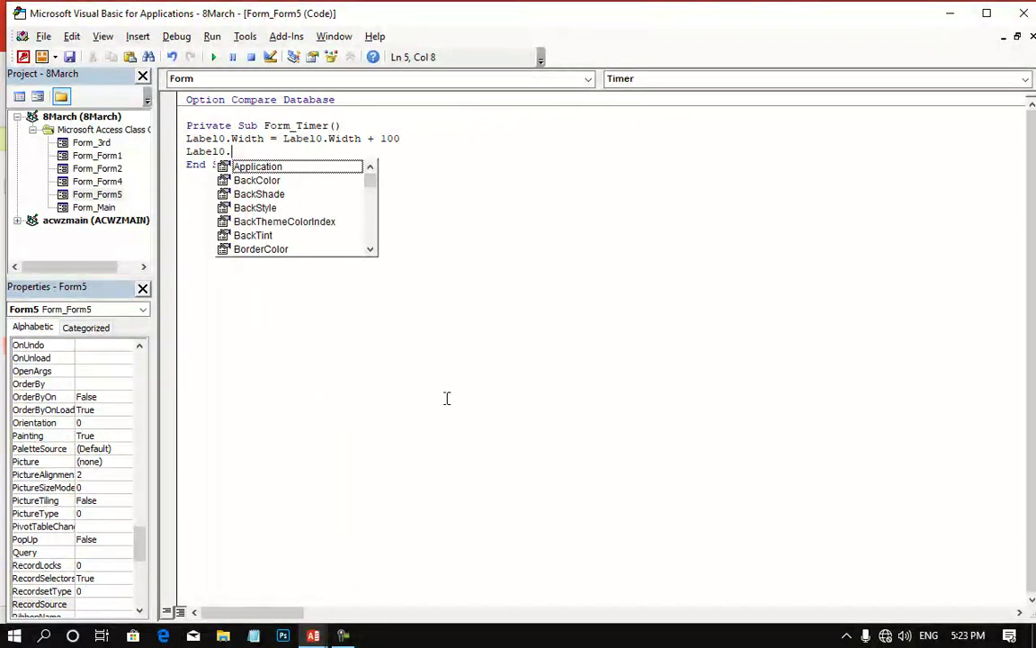
text(back)
key(Tab)
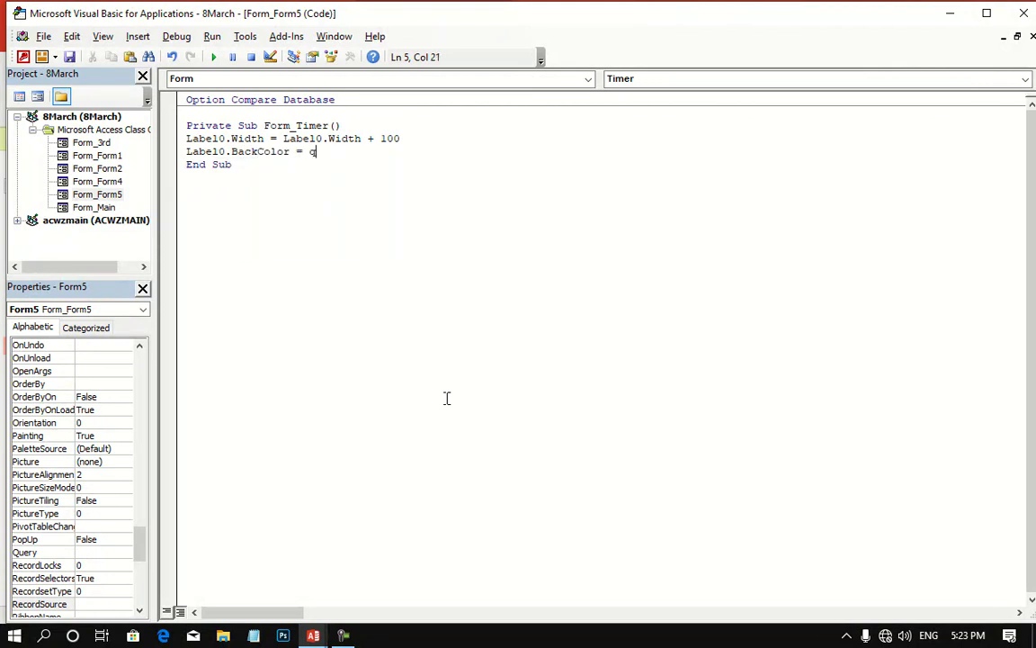
text(bcolo)
text((rnd)
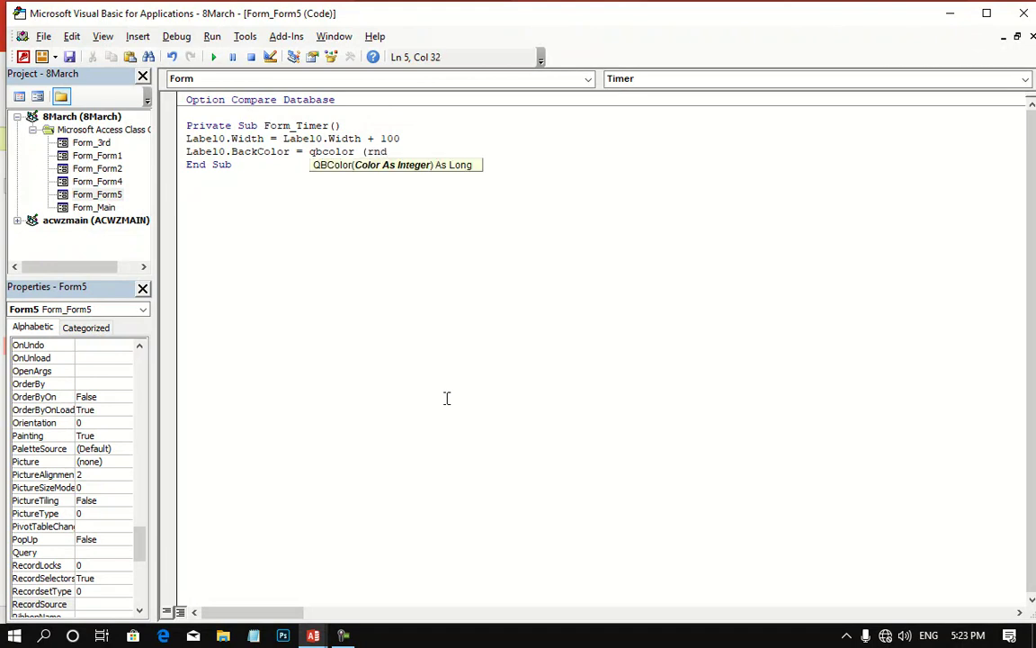
text(*)
text(14)
text())
key(Return)
key(BackSpace)
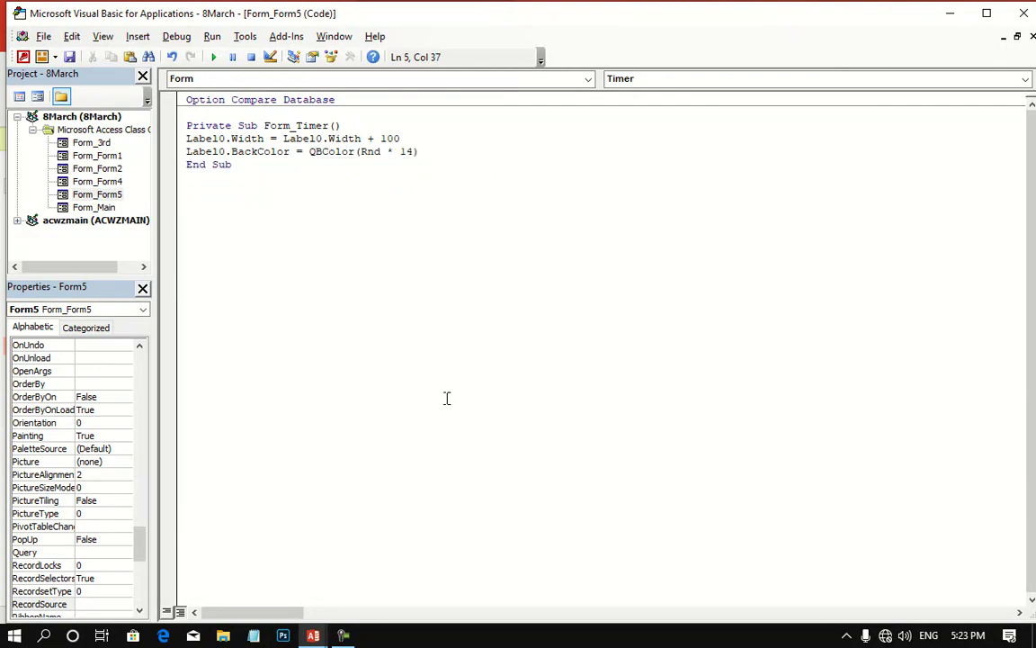
key(alt+F11)
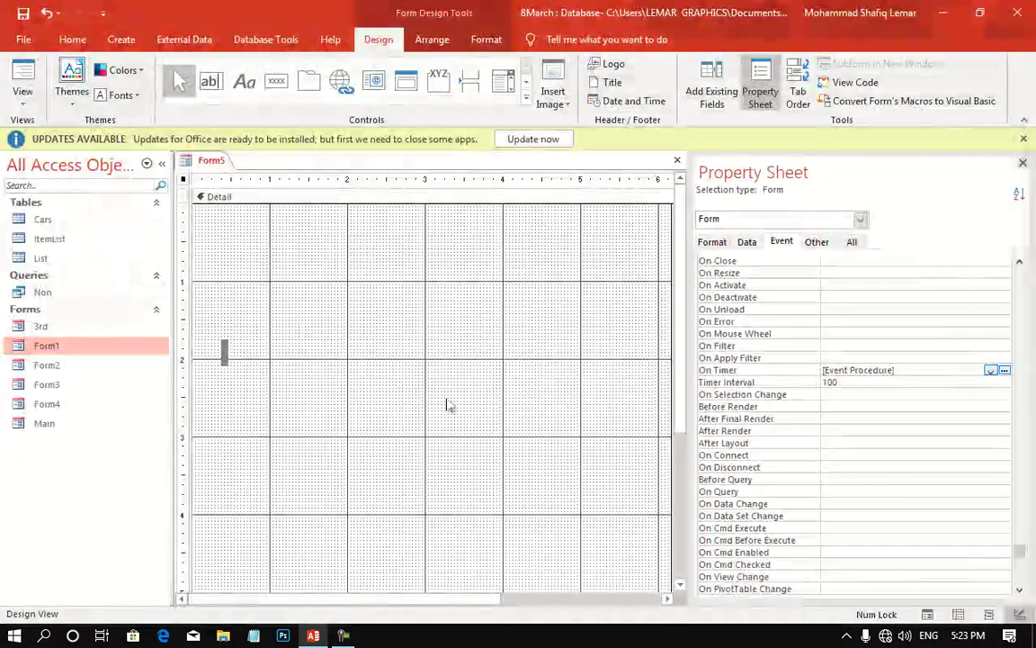
Run Form5 to watch the bar grow and flash colours, then return to Design View.
key(F5)
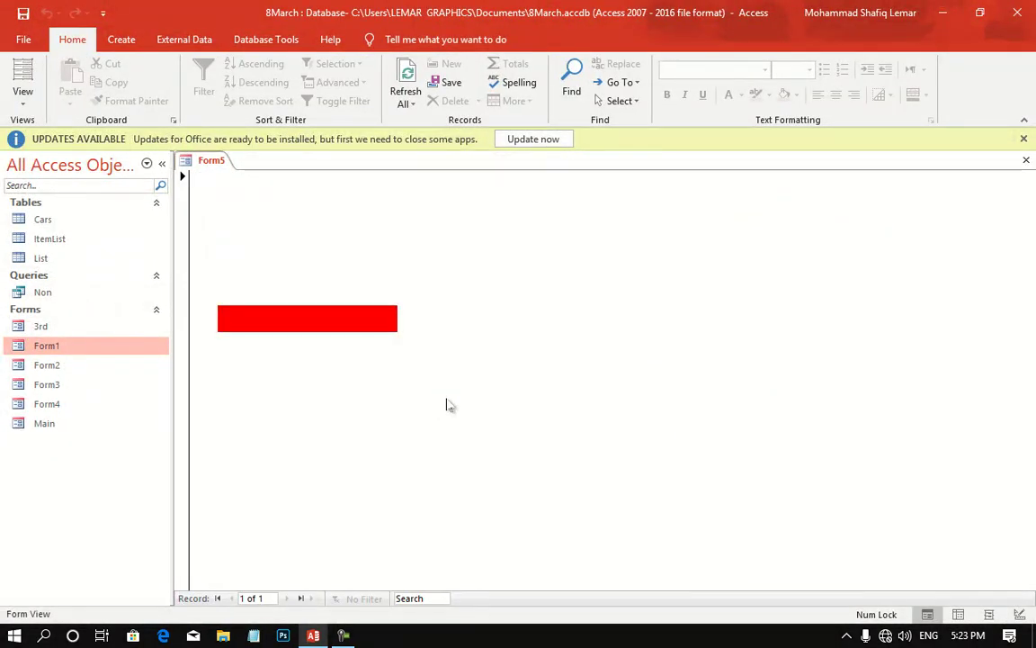
right_click(447, 405)
key(d)
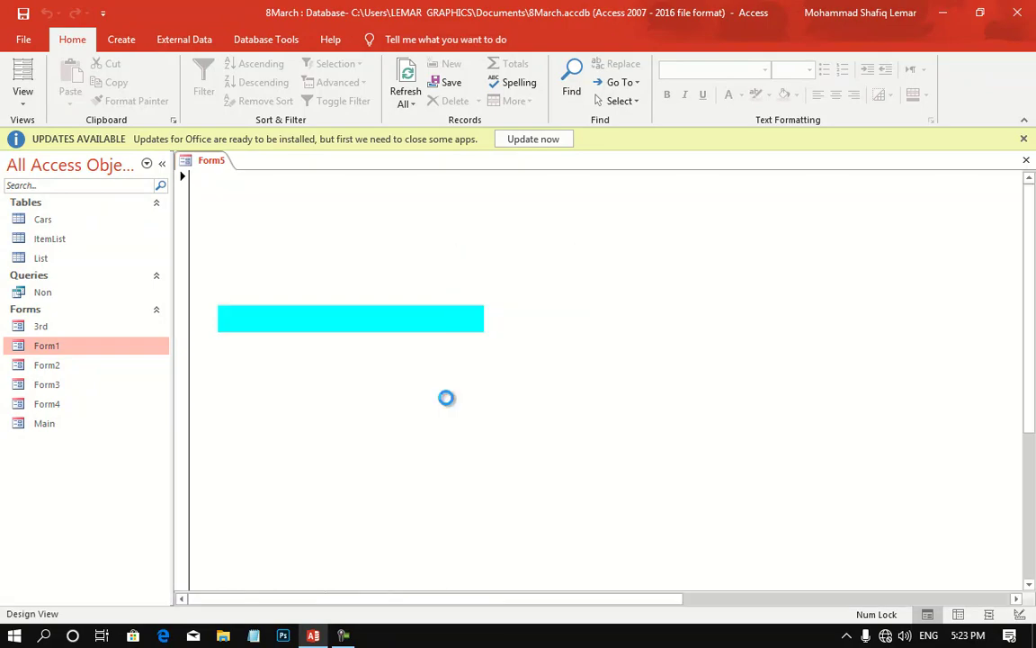
key(l)
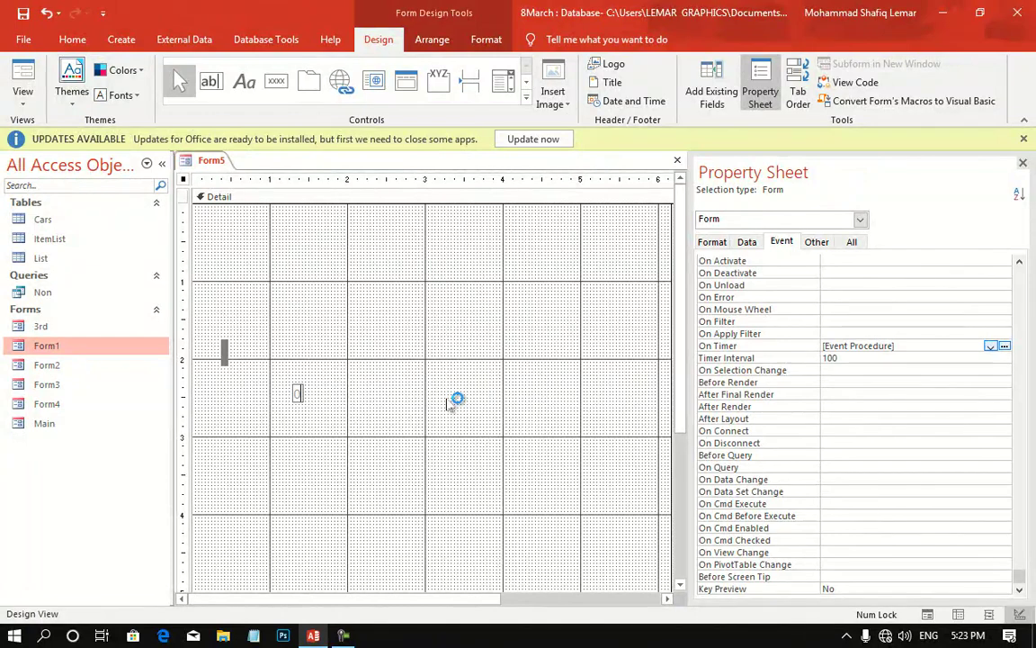
Place a new label, Label1, below the bar with the text 0.
click(448, 404)
key(Tab)
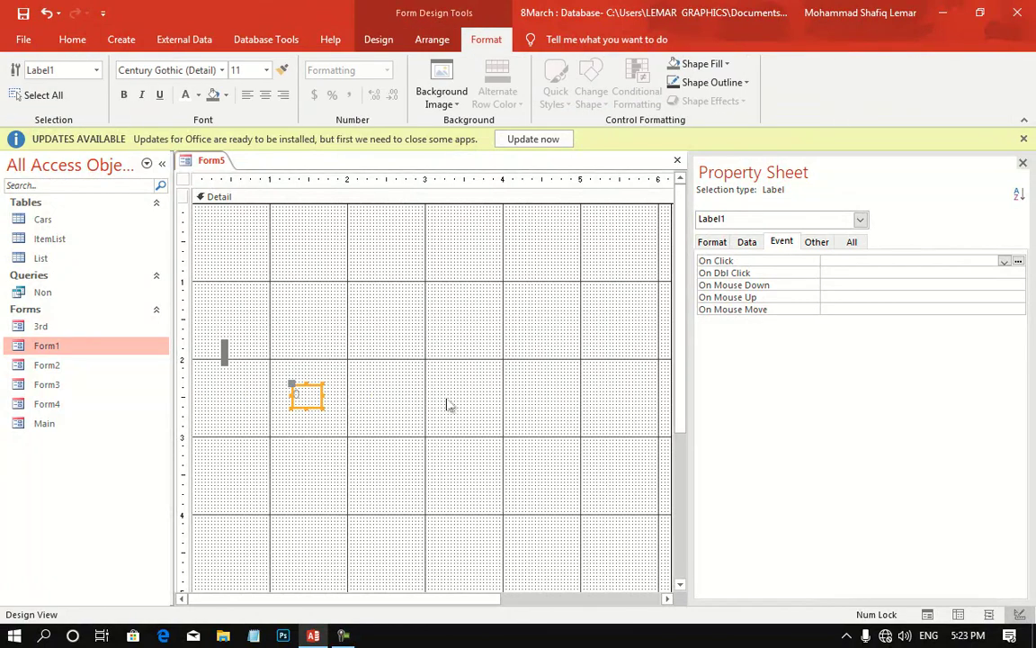
text(0)
key(BackSpace)
Format Label1 as right-aligned, 14 pt, bold, with a darker font colour.
key(ctrl+r)
key(ctrl+shift+p)
key(alt+Down)
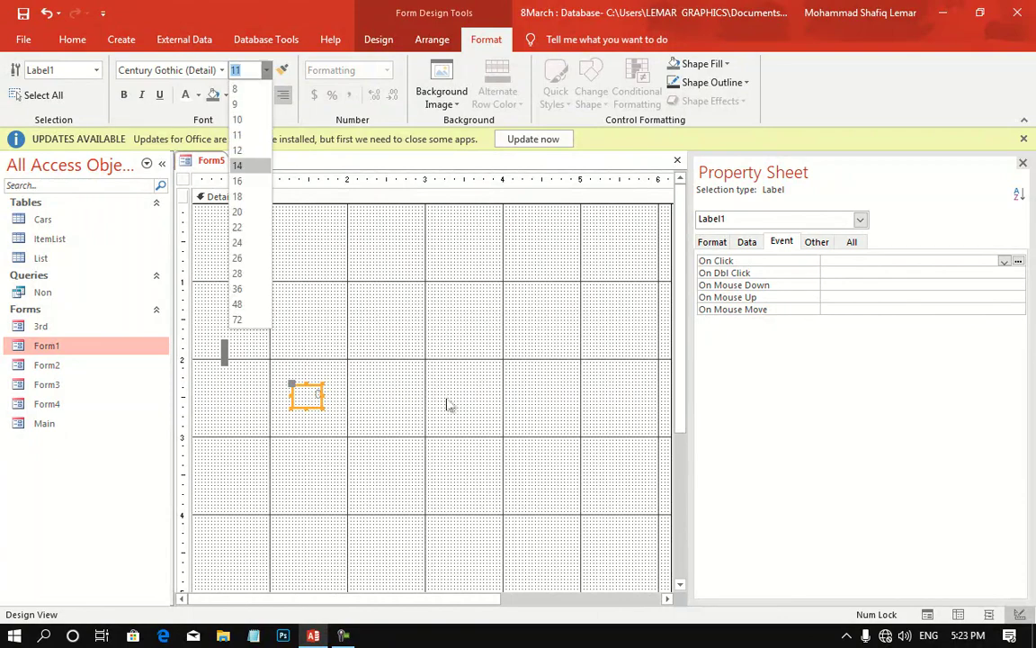
key(Return)
key(alt)
key(f)
key(c)
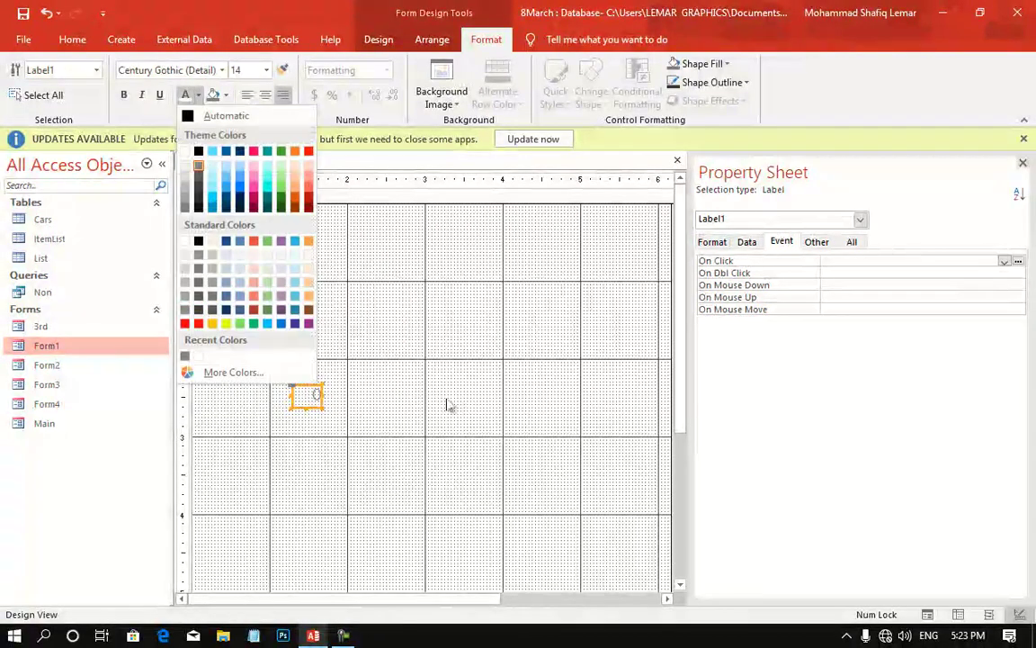
key(Down)
key(Return)
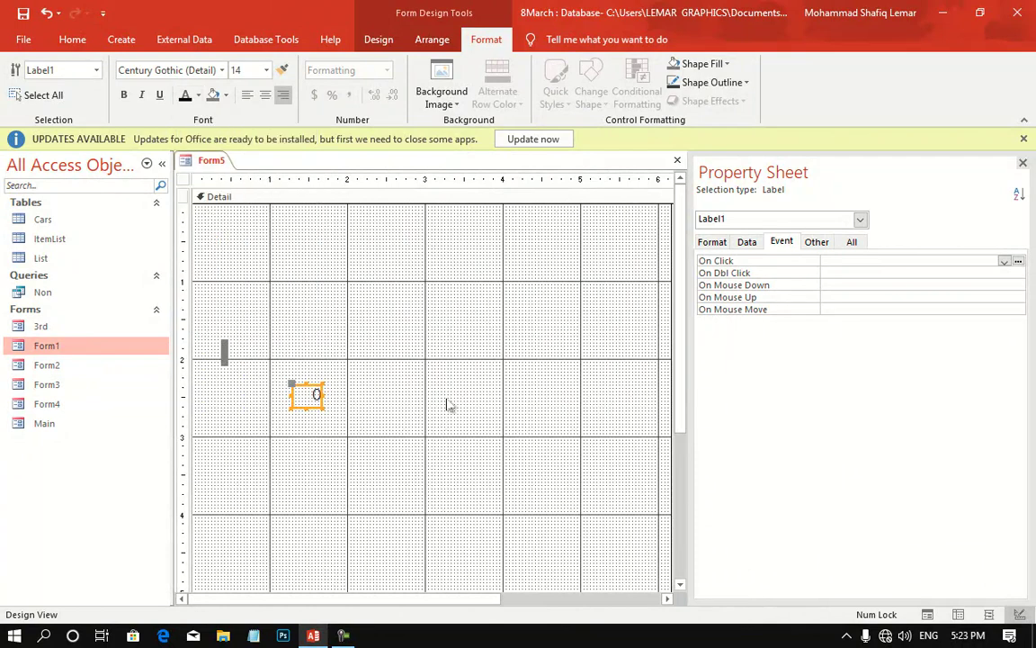
key(ctrl+b)
key(alt+Down)
key(Up)
key(Up)
Add Label1.Caption = Label1.Caption + 1 after the BackColor line in Form_Timer.
key(Return)
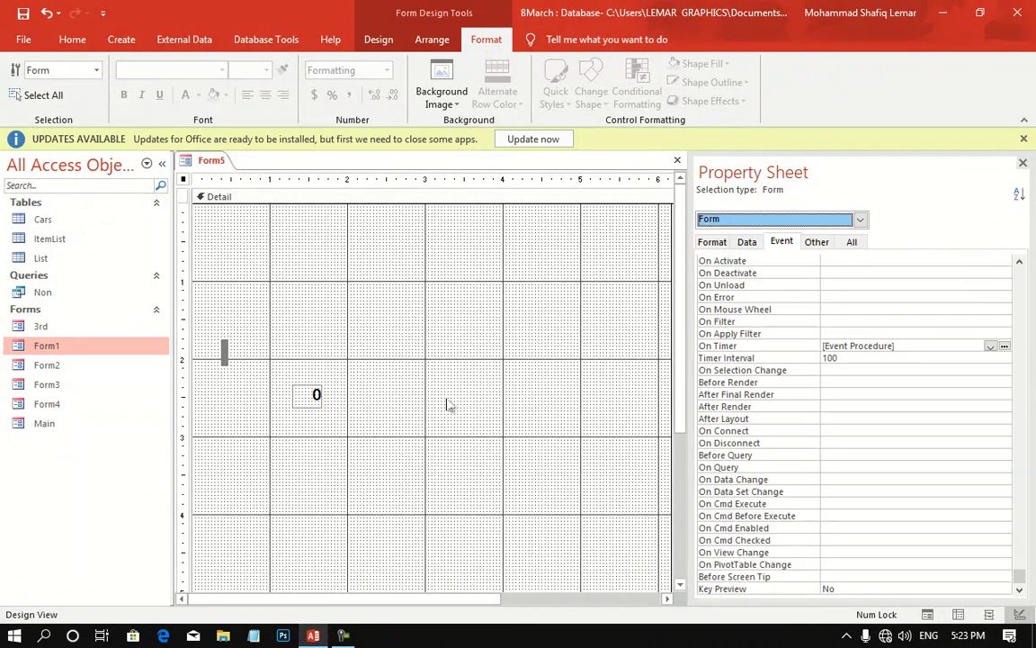
key(F7)
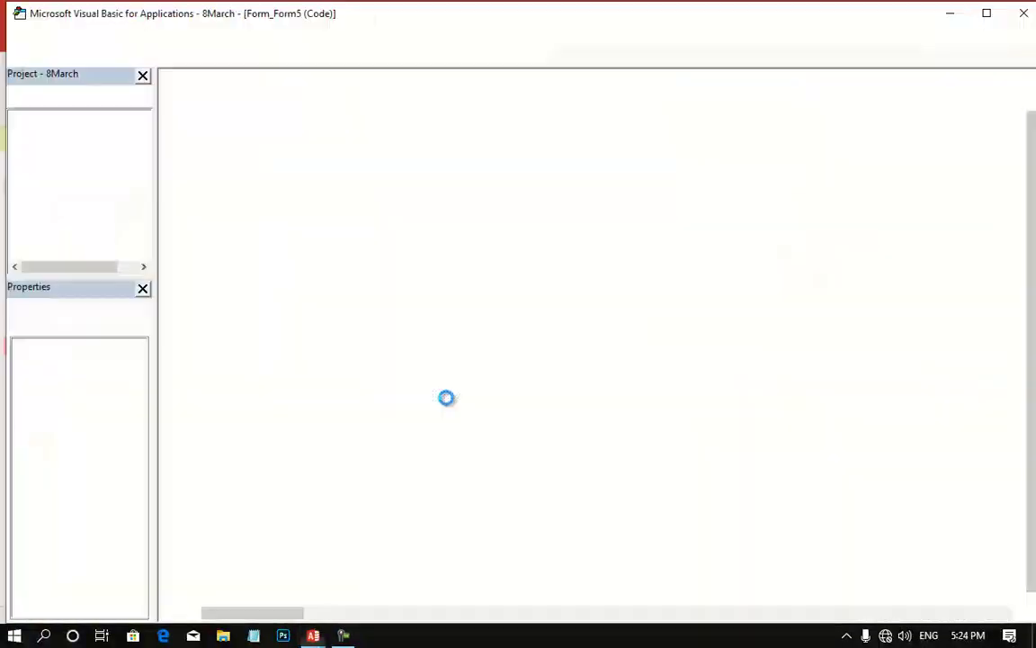
key(Down)
key(End)
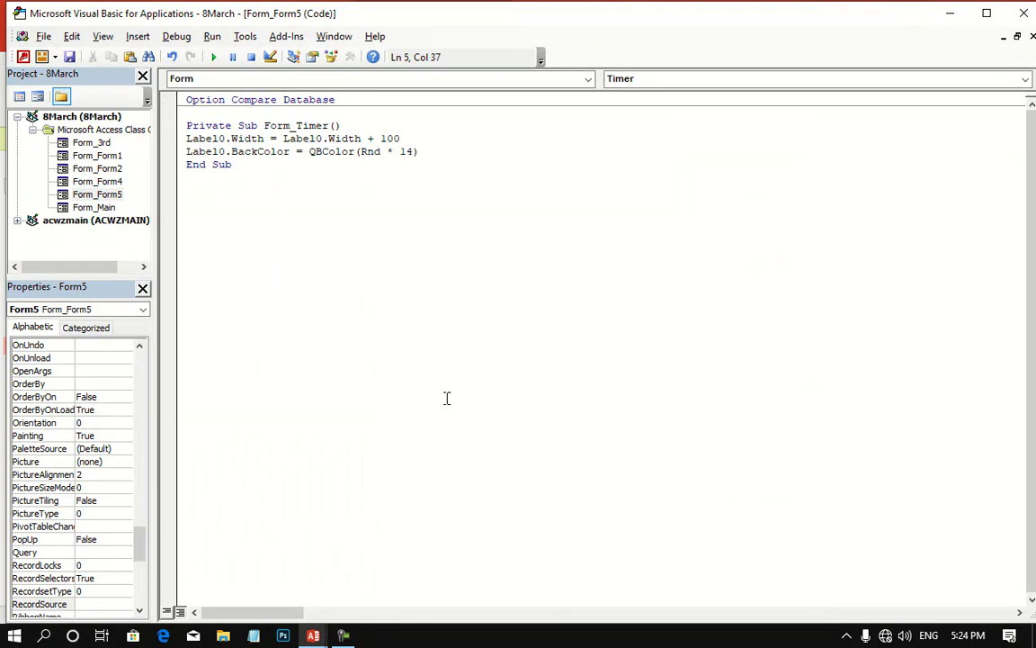
key(Return)
text(Label1)
text(.)
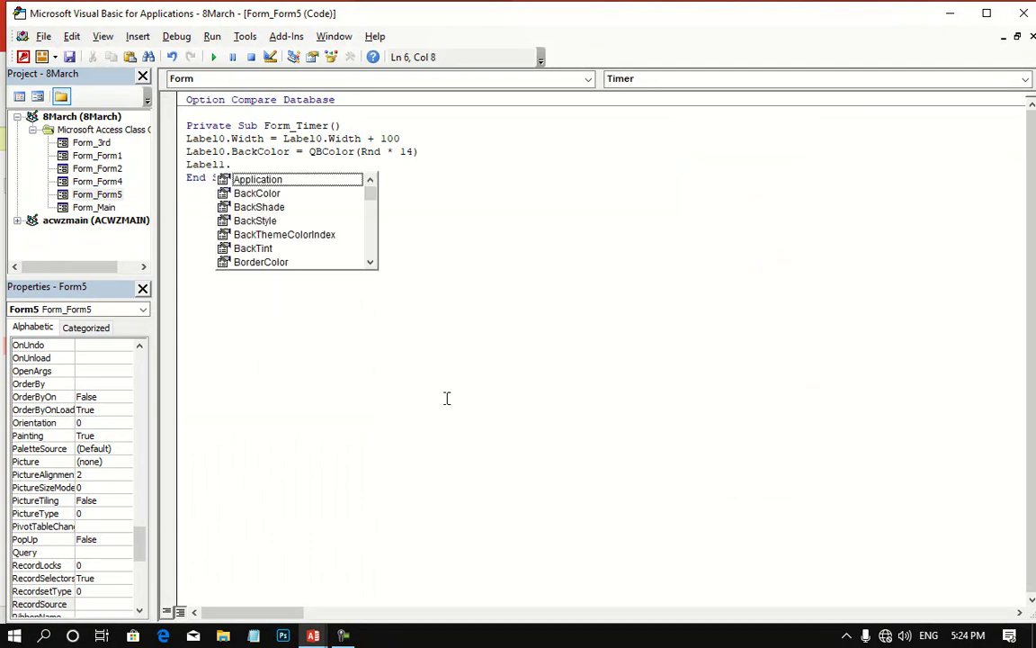
text(Ca)
key(Tab)
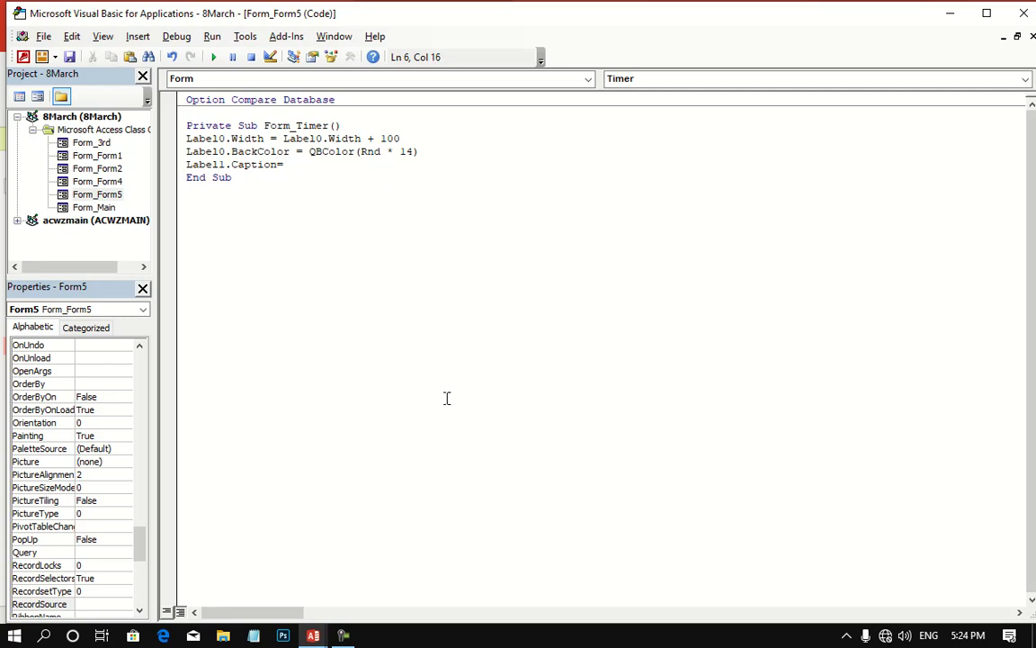
text(el1)
text(.Caption + 1)
key(Return)
key(BackSpace)
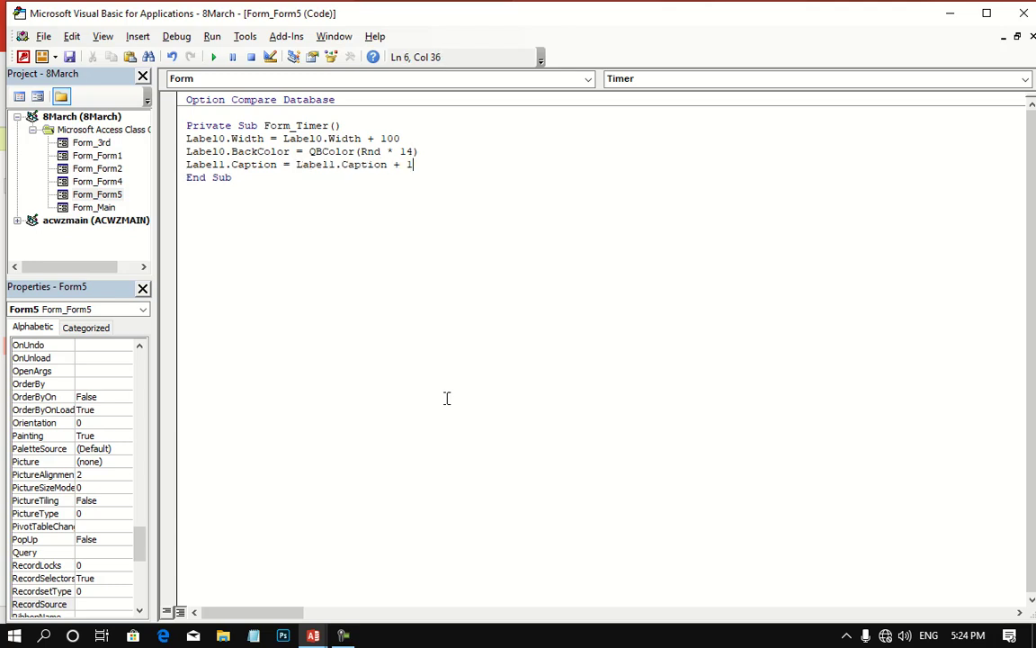
key(alt+F11)
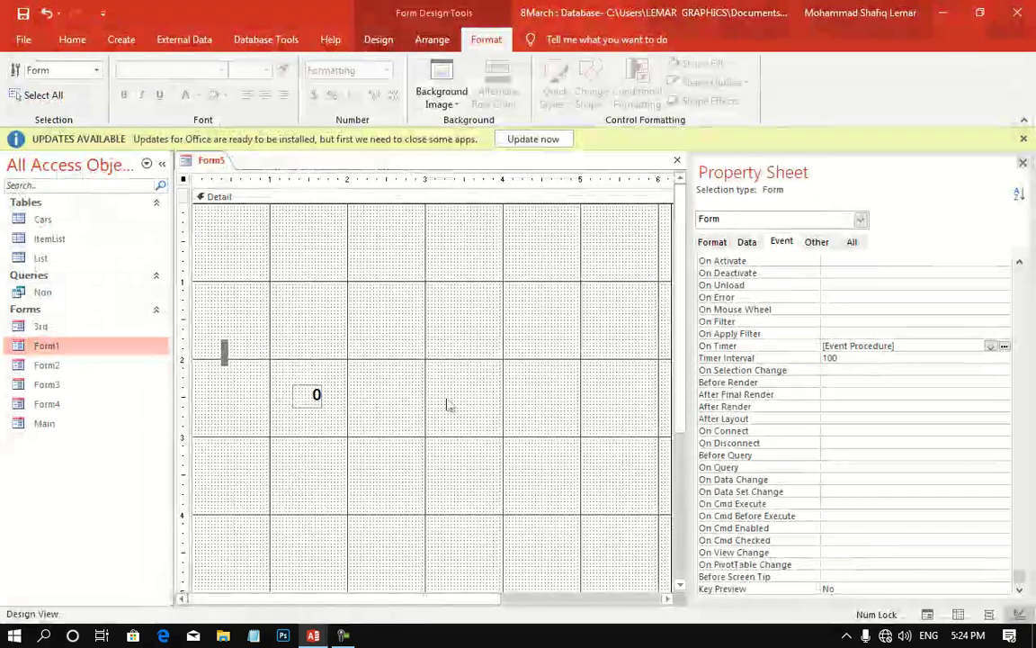
Run Form5 and watch the counter pass 100, then return to Design View.
key(F5)
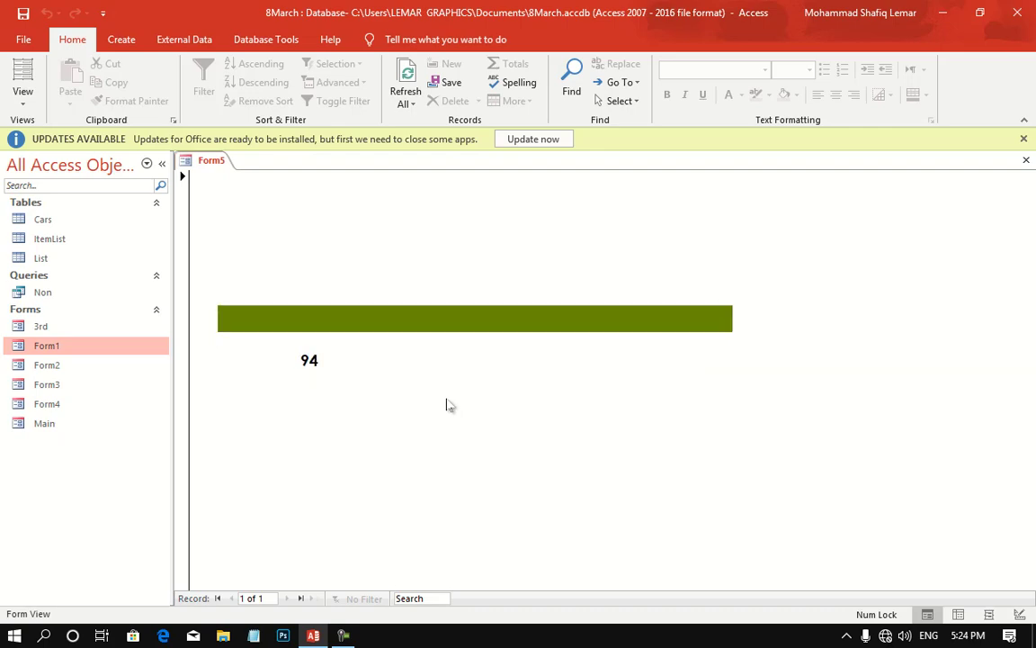
right_click(447, 405)
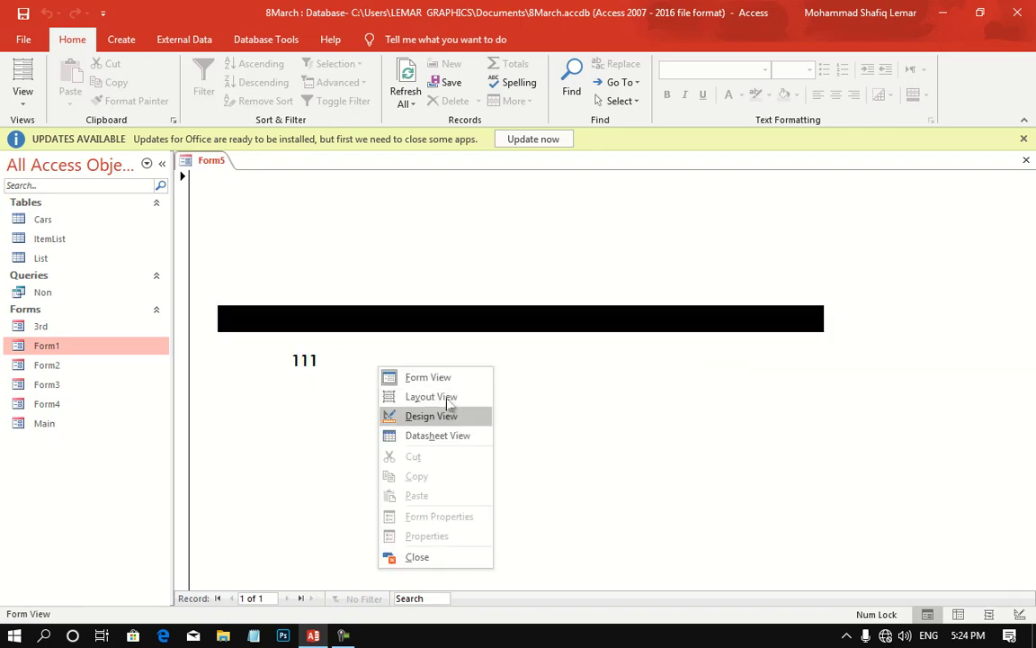
click(447, 415)
right_click(448, 405)
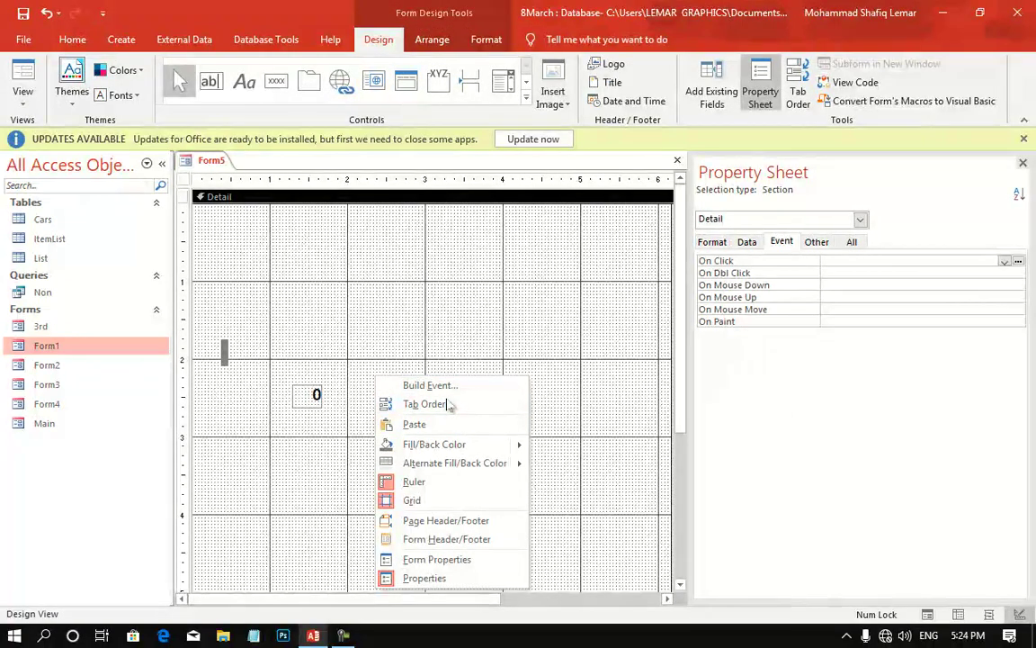
Select the form in the Property Sheet and open its timer code.
key(Escape)
key(alt+Down)
key(Down)
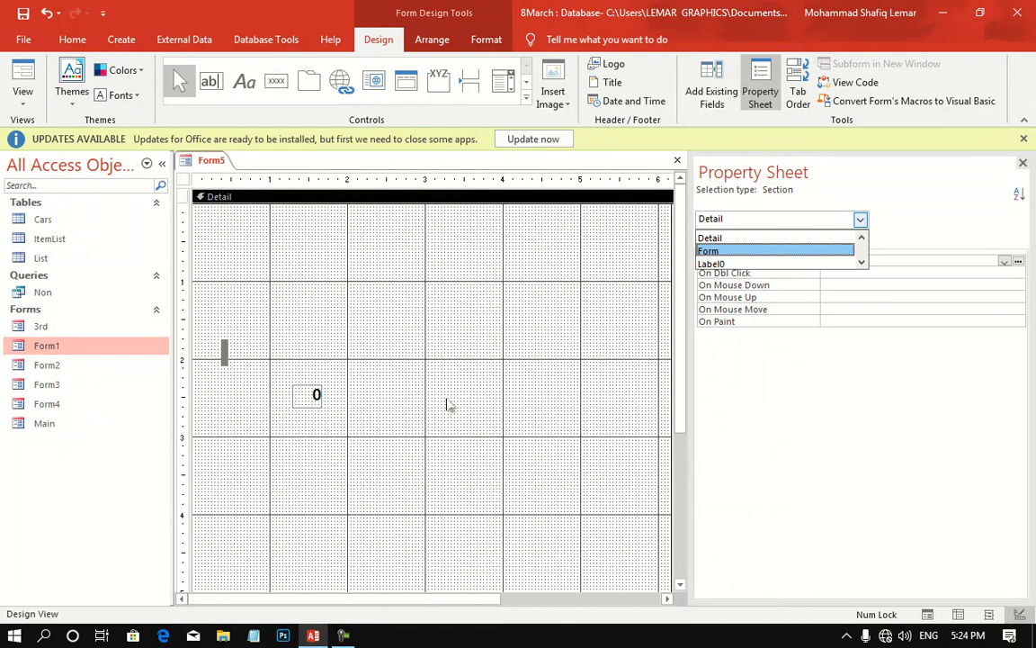
key(Return)
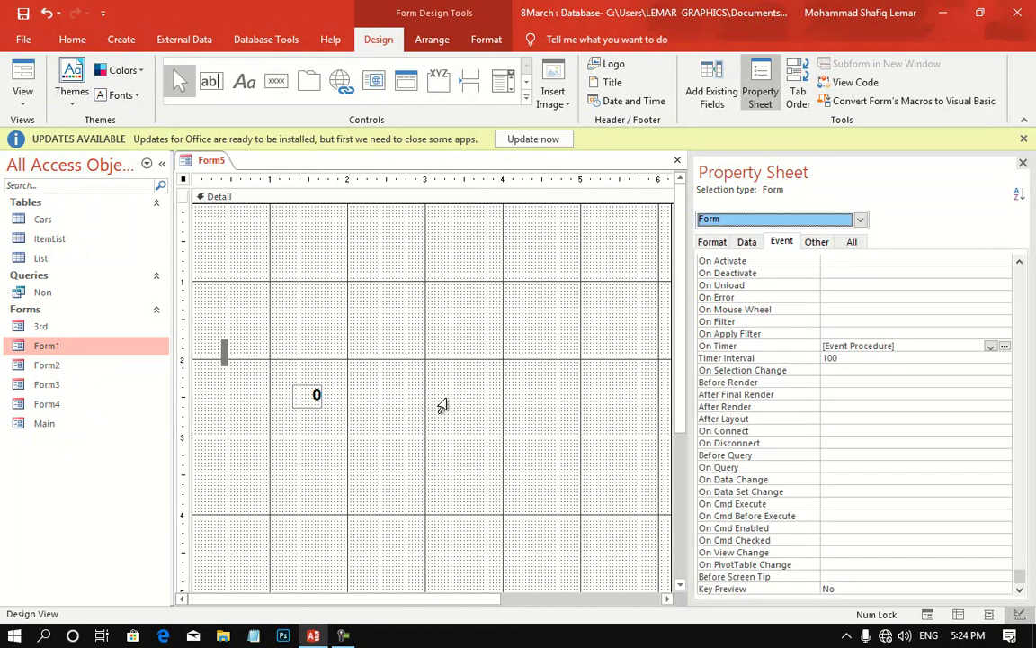
key(F7)
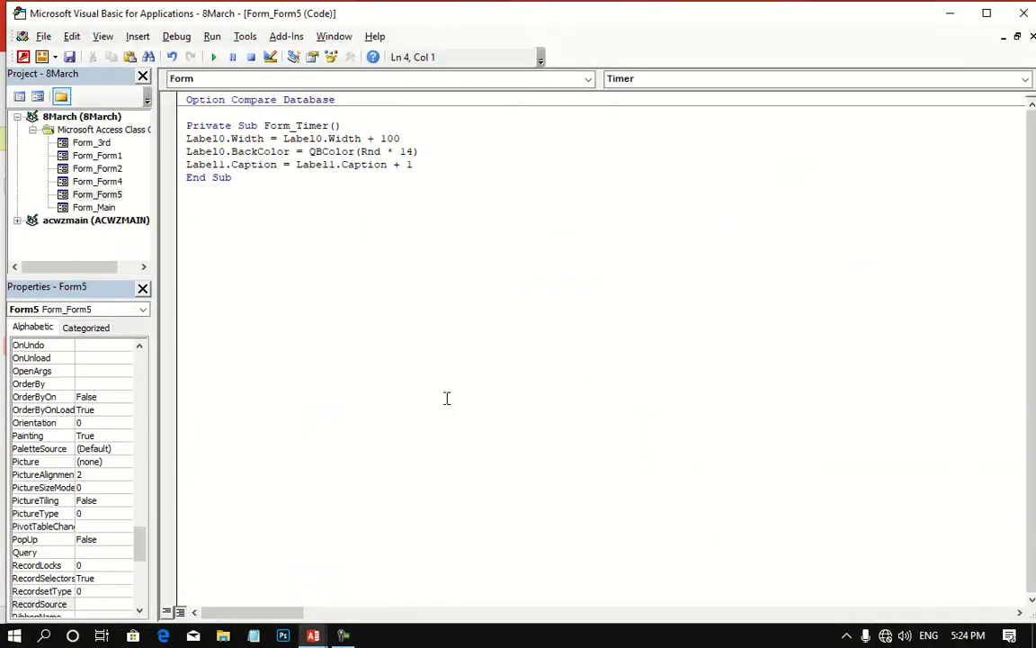
Add If Label1.Caption = 100 Then TimerInterval = 0 End If, then rerun Form5.
key(Return)
text(f Label)
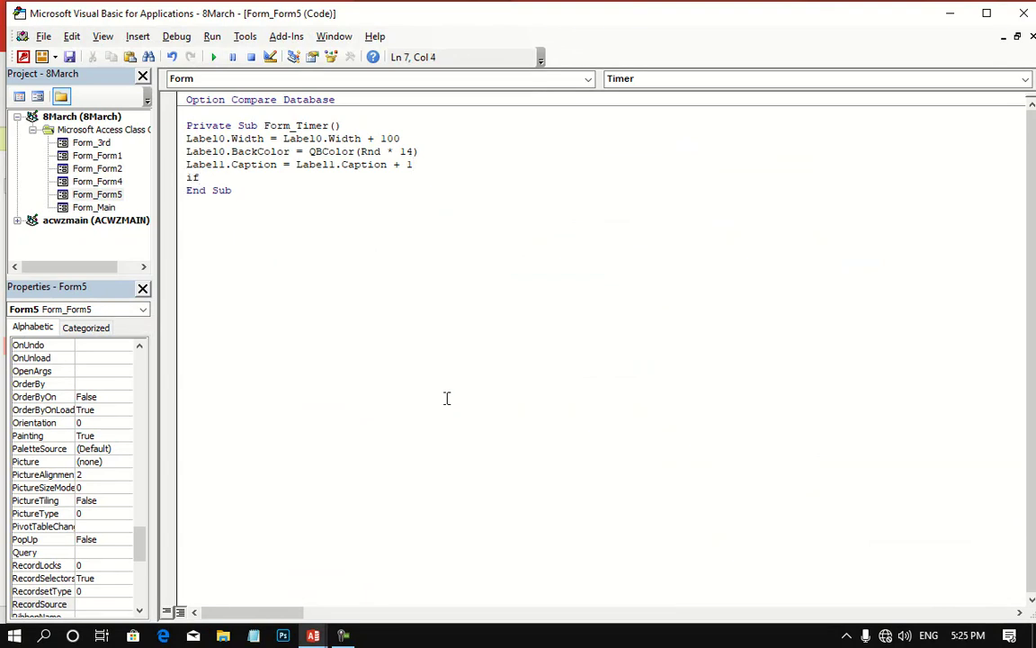
text(1)
text(.ca)
key(Tab)
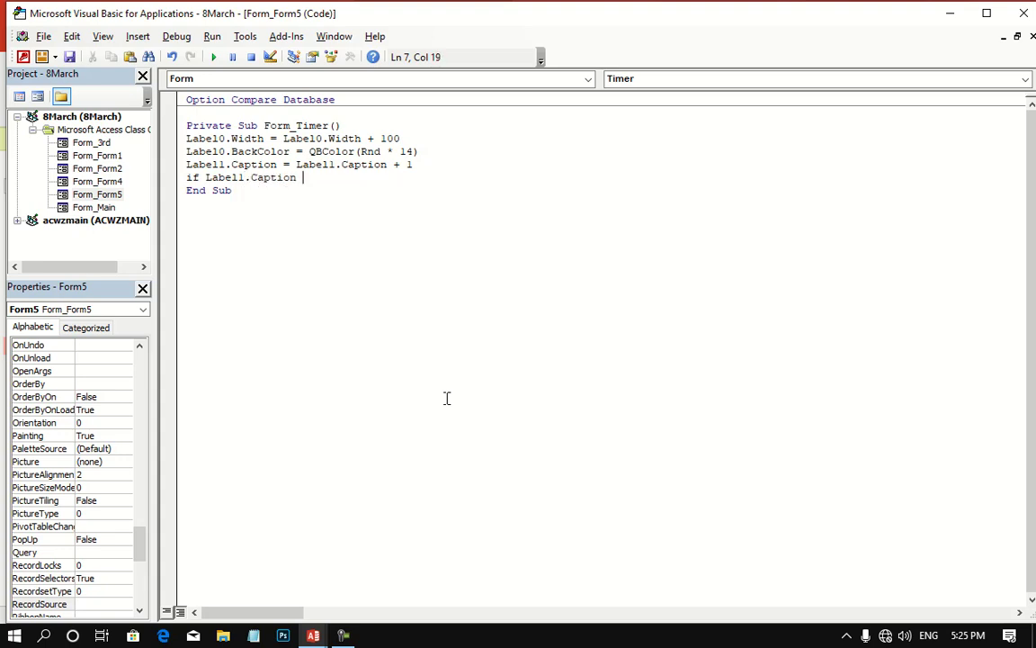
text(= 100  )
text(then)
key(Return)
text(Timeri)
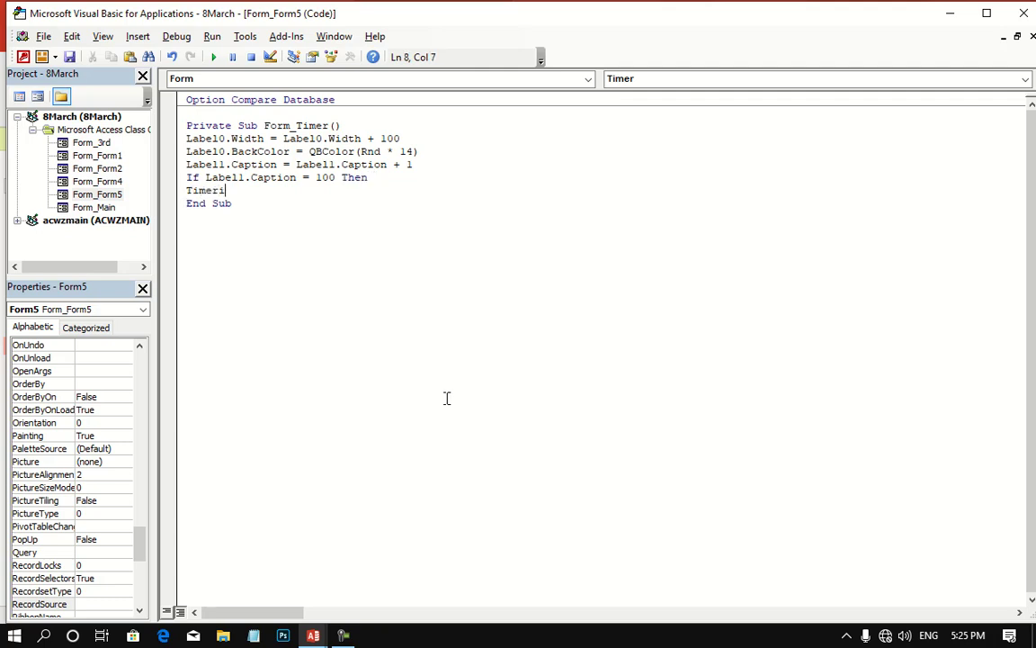
text(nterval)
text( = 0)
key(Return)
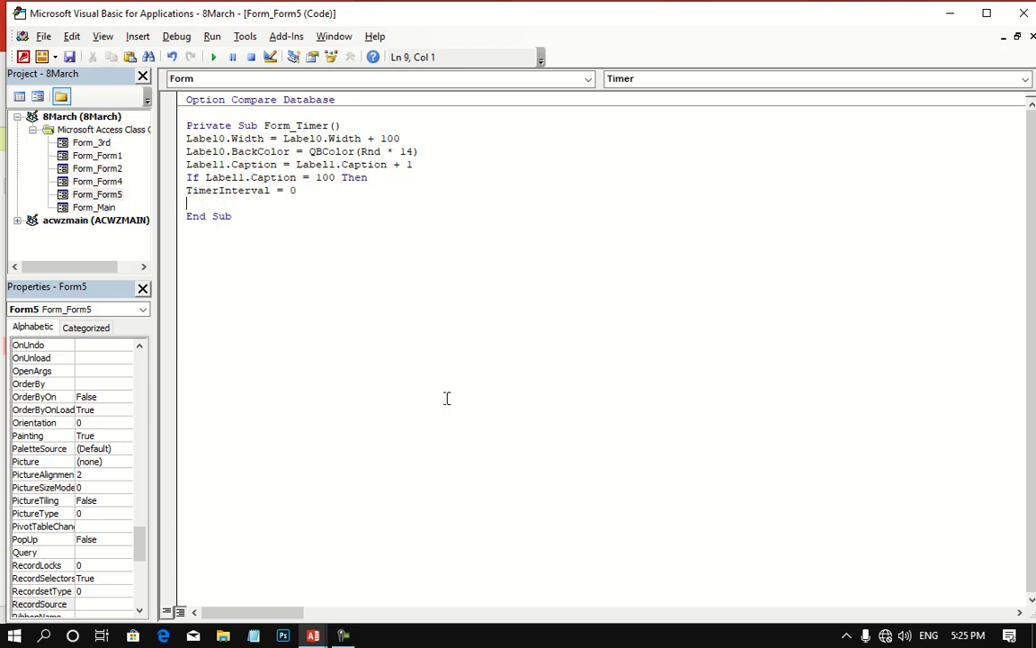
text(nd if)
key(Return)
key(BackSpace)
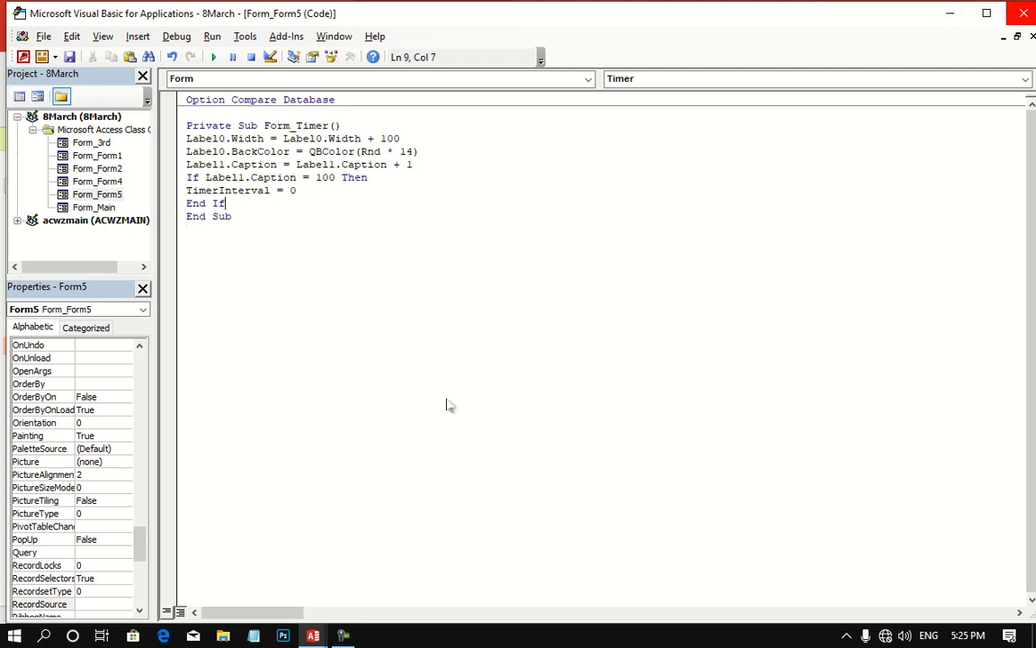
key(alt+F11)
key(F5)
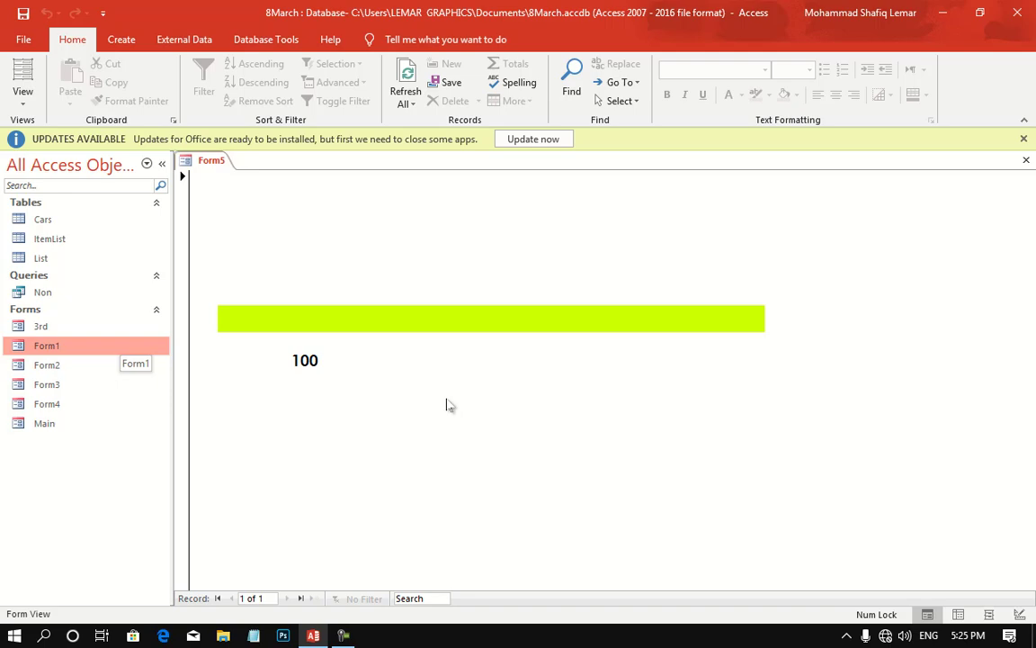
Return Form5 to Design View after its test run reaches 100.
right_click(448, 405)
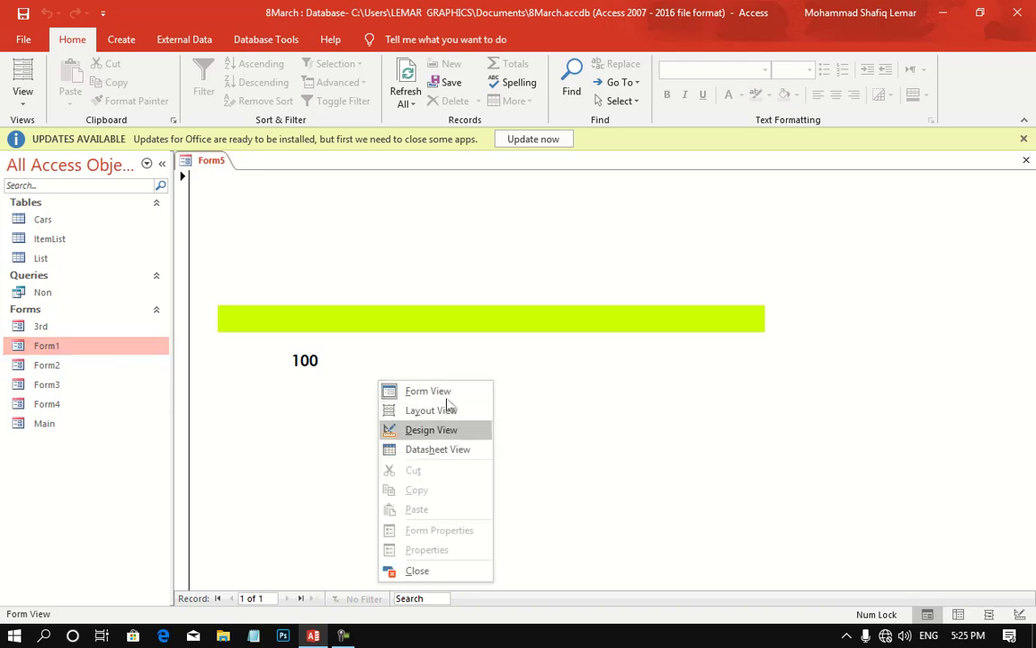
click(446, 428)
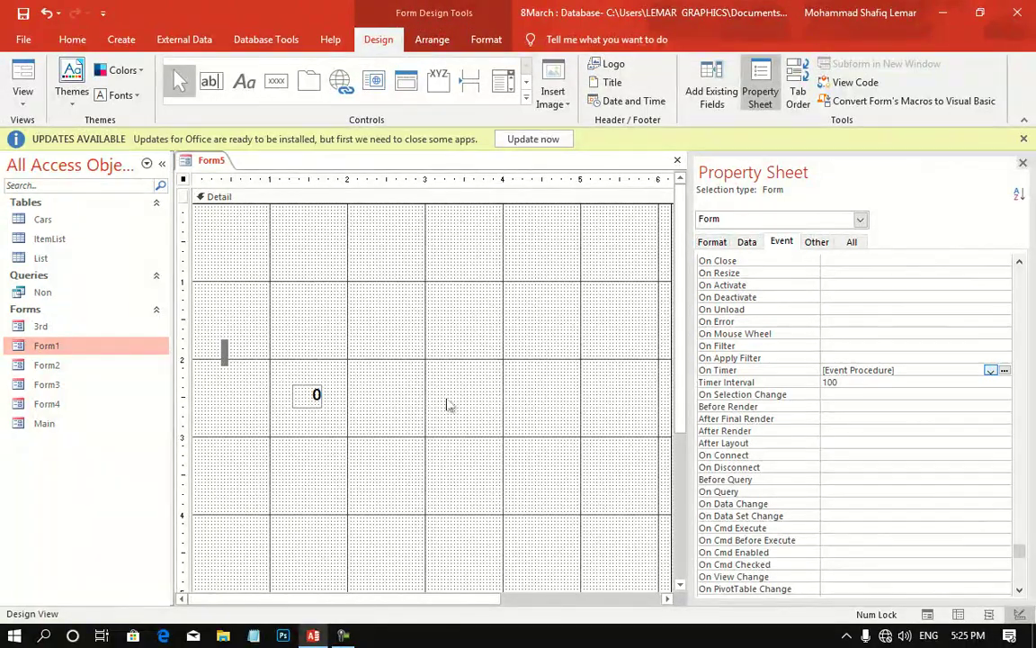
Add DoCmd.Close after TimerInterval = 0 in Form_Timer, then go back to the form design.
key(alt+F11)
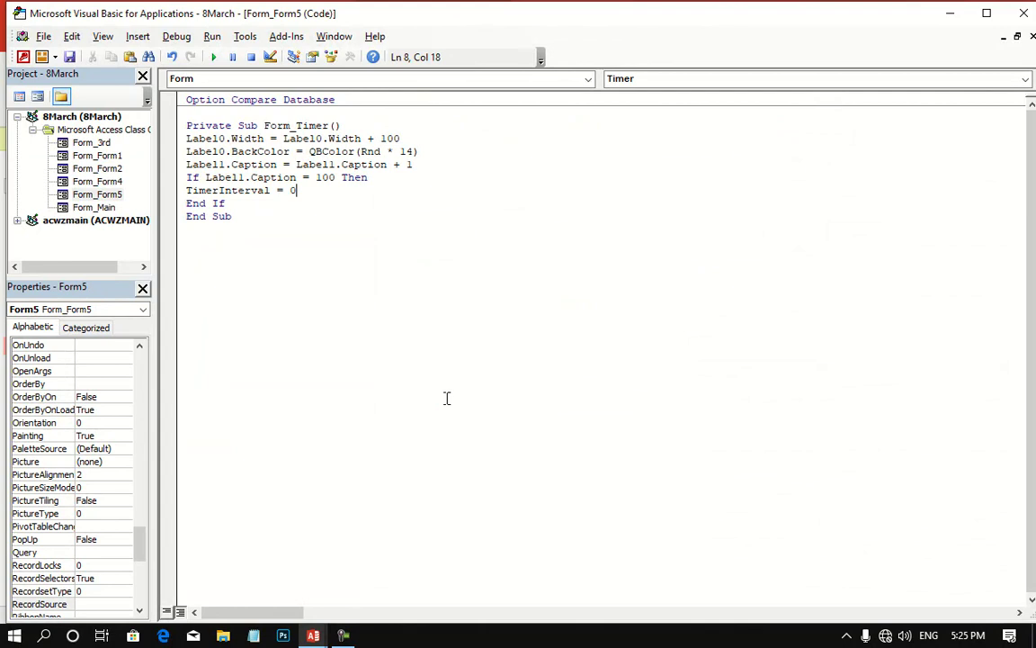
key(Return)
text(do)
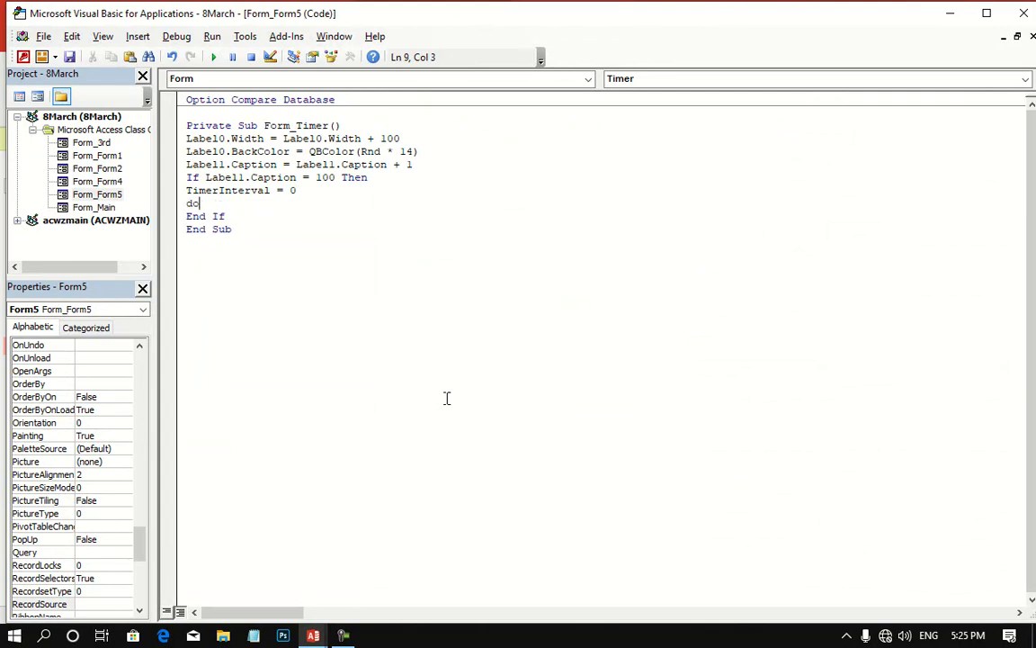
text(.clos)
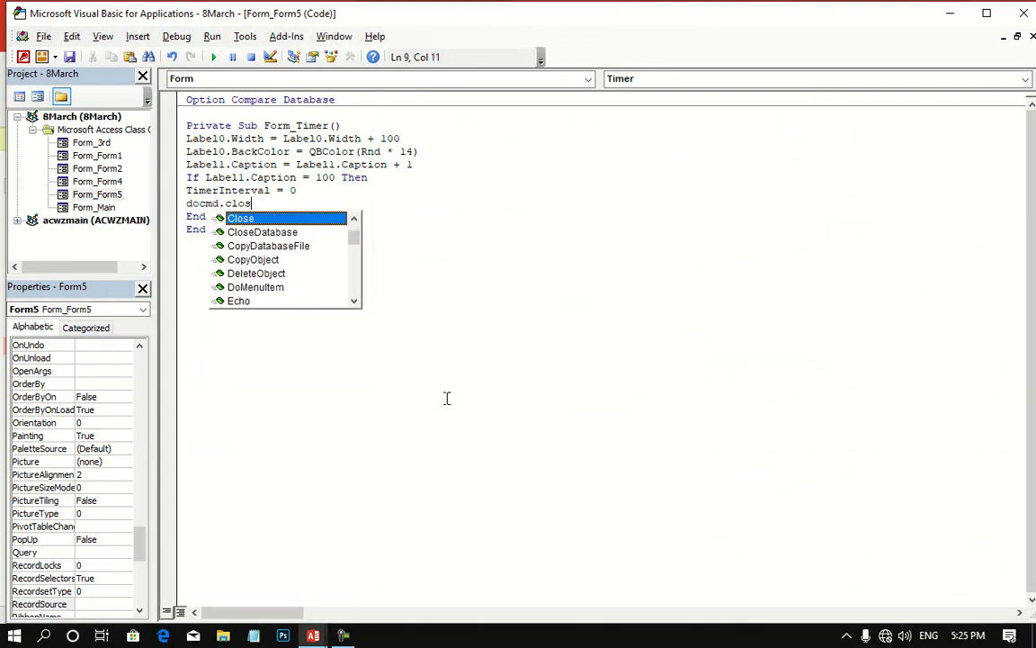
key(Return)
key(BackSpace)
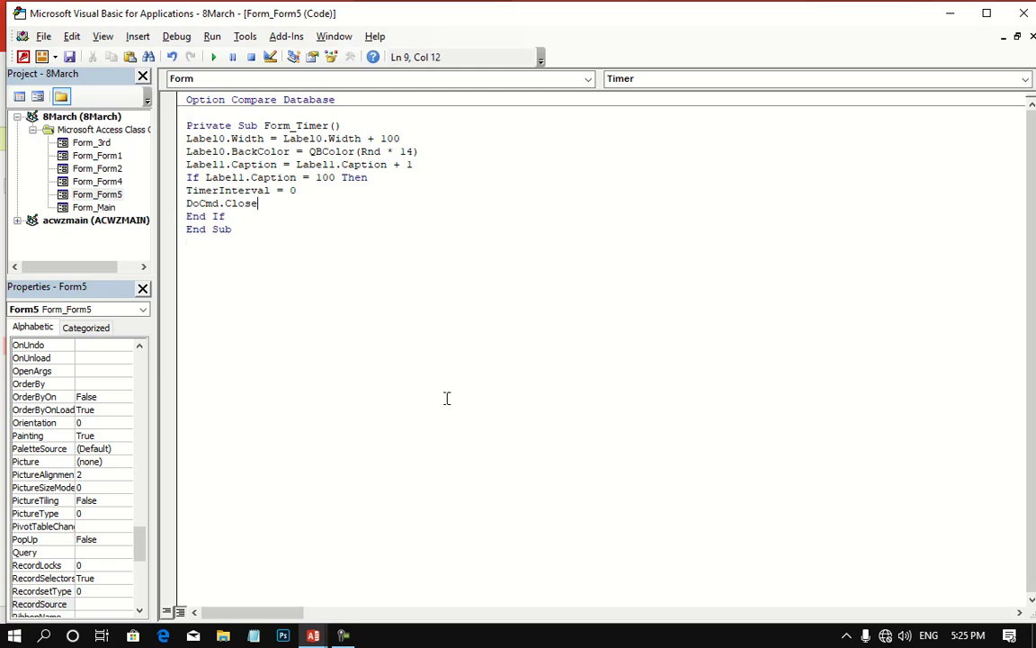
key(alt+F11)
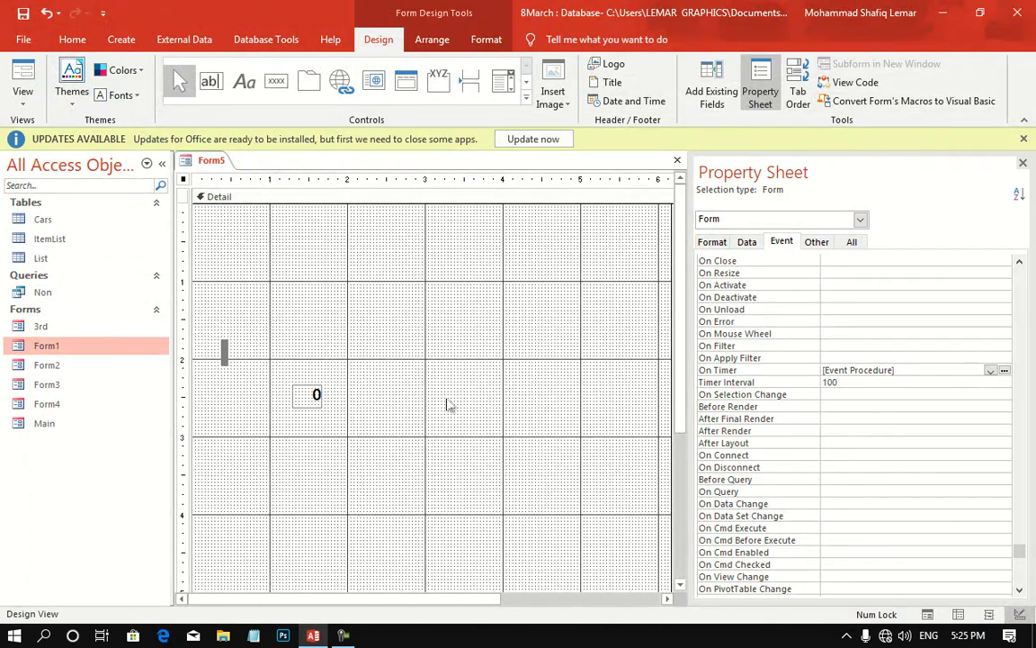
Save Form5 and draw a thin rectangle, Box2, on the form.
key(ctrl+s)
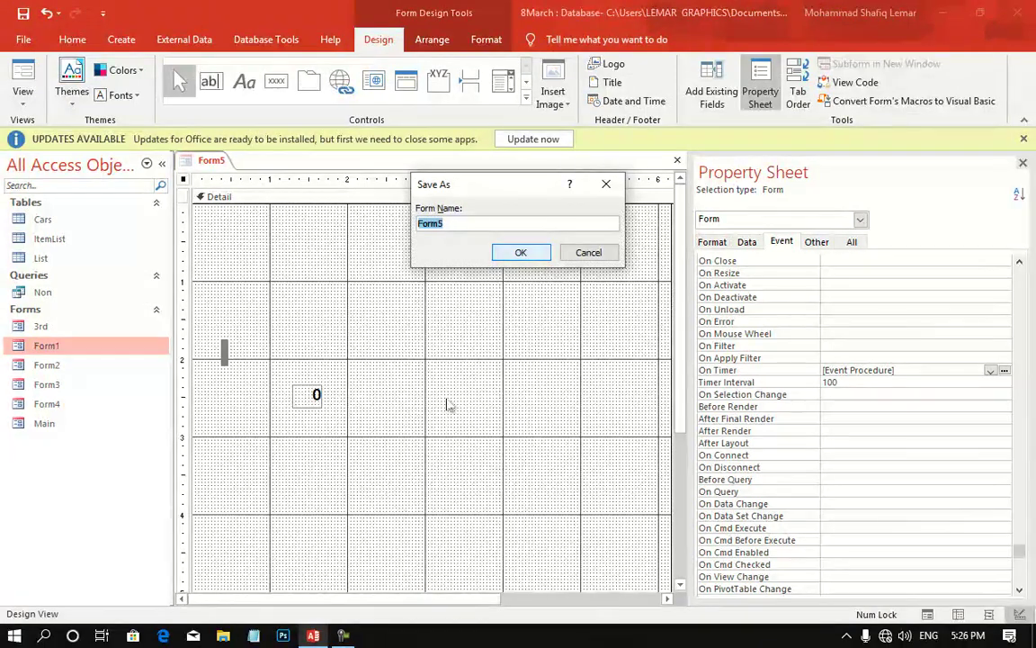
key(Return)
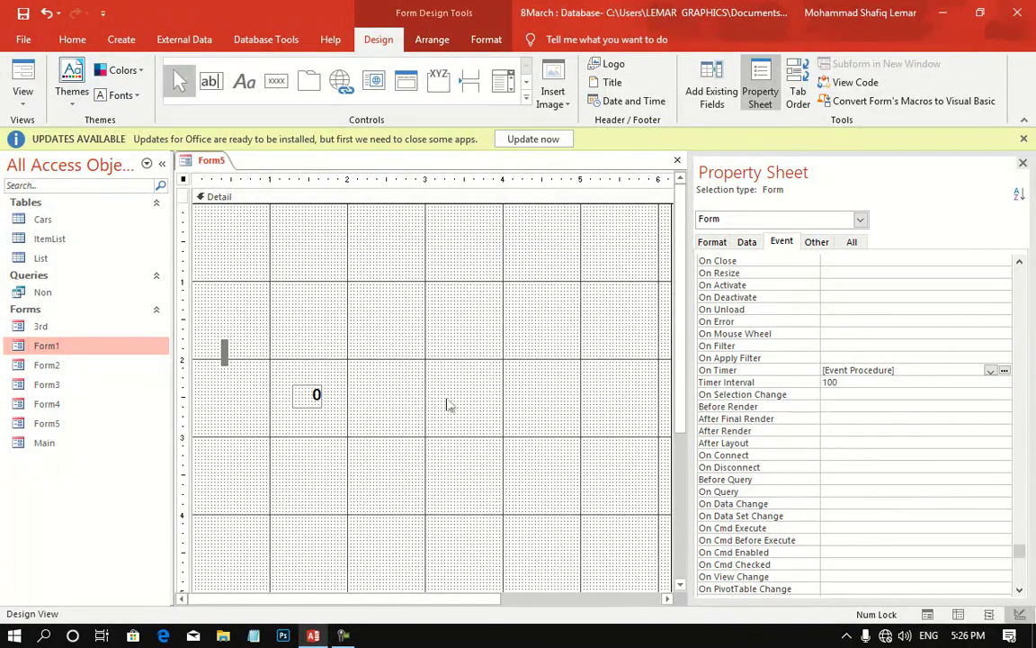
key(Right)
key(Right)
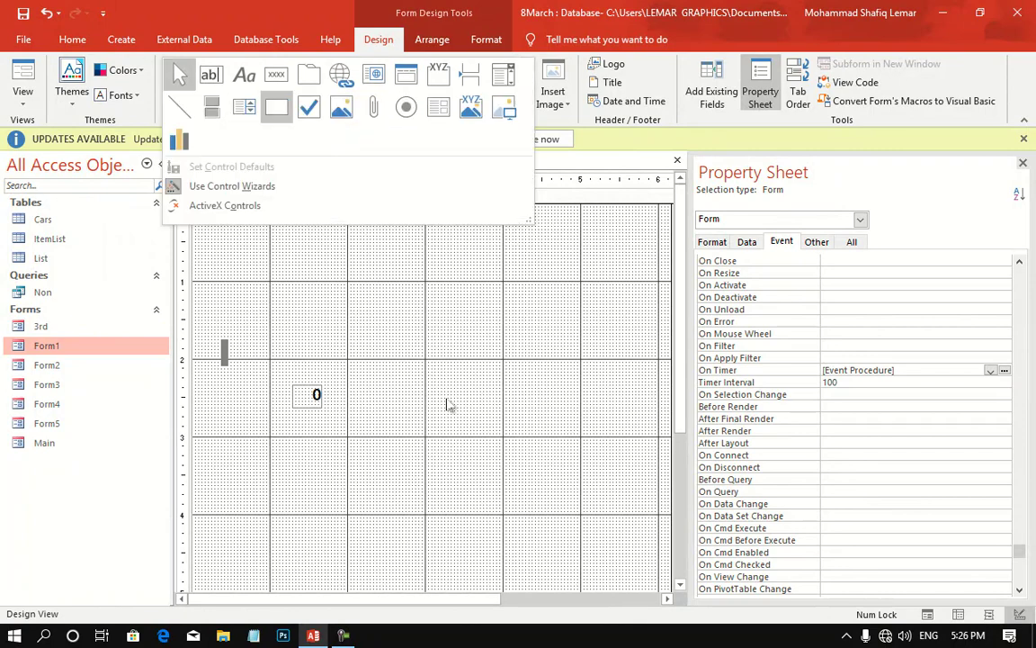
key(Return)
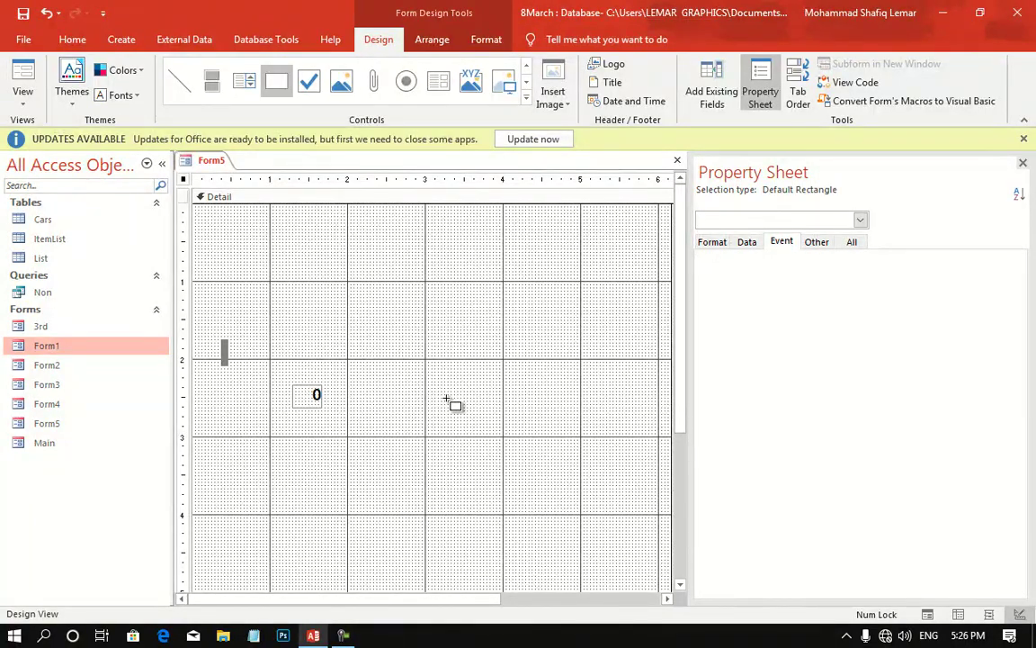
key(shift+Right)
key(shift+Right)
key(shift+Right)
key(shift+Right)
key(shift+Right)
key(shift+Right)
key(shift+Right)
key(shift+Right)
key(shift+Right)
key(shift+Right)
key(shift+Right)
key(shift+Right)
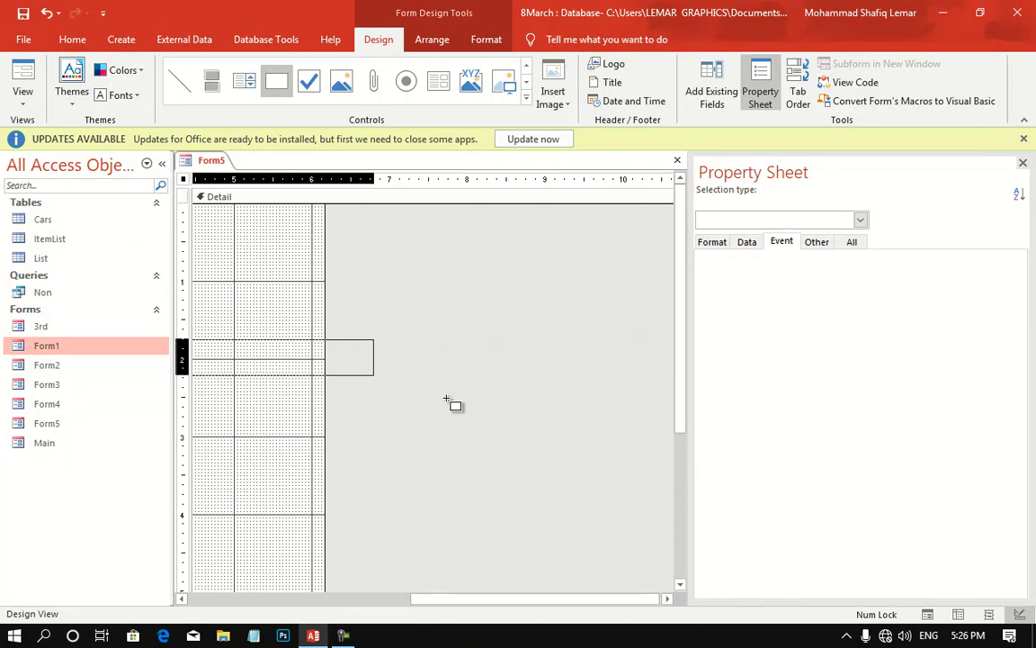
key(shift+Left)
key(shift+Left)
key(shift+Left)
key(shift+Left)
key(shift+Left)
key(shift+Left)
key(shift+Left)
key(shift+Left)
key(shift+Left)
key(shift+Left)
key(shift+Left)
key(shift+Left)
key(shift+Down)
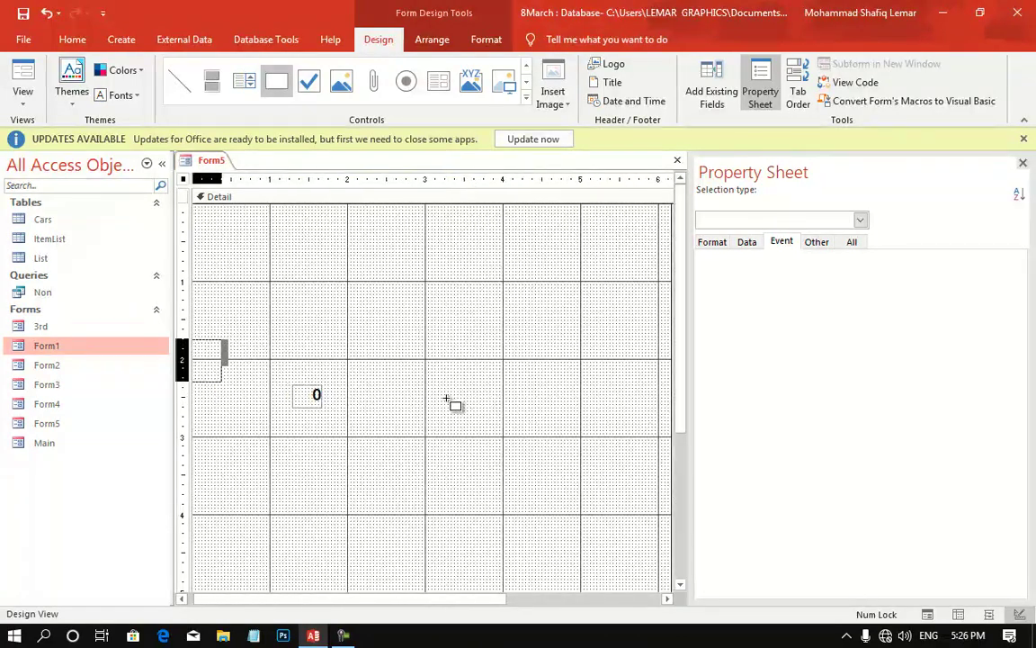
key(shift+Up)
Widen Box2 far to the right across the bar's track and run Form5.
key(shift+Right)
key(shift+Right)
key(shift+Right)
key(shift+Right)
key(shift+Right)
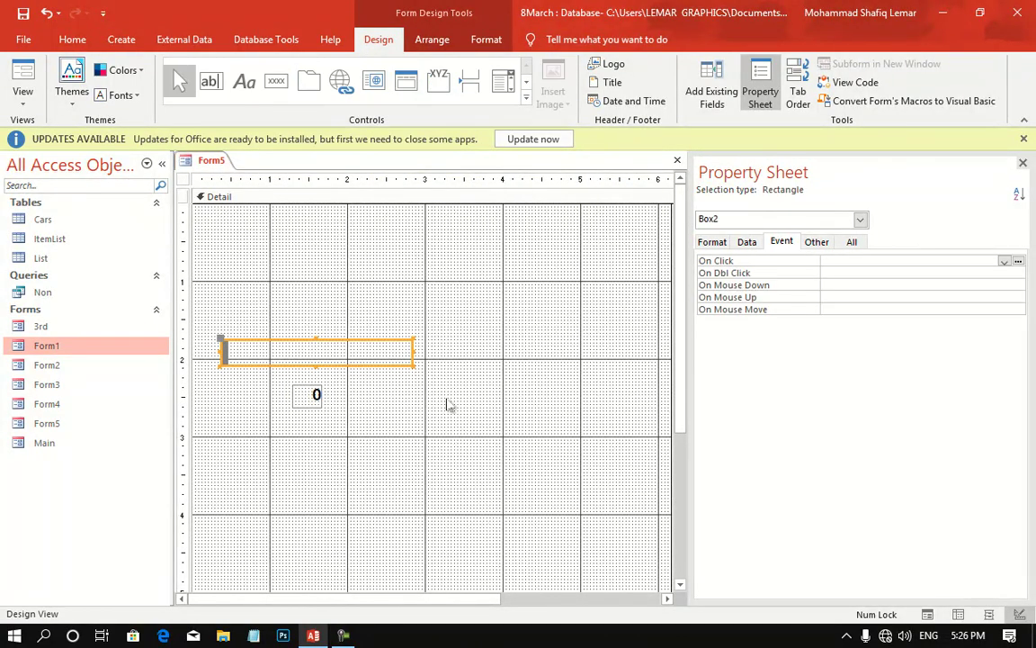
key(shift+Right)
key(shift+Right)
key(shift+Right)
key(shift+Right)
key(shift+Right)
key(shift+Right)
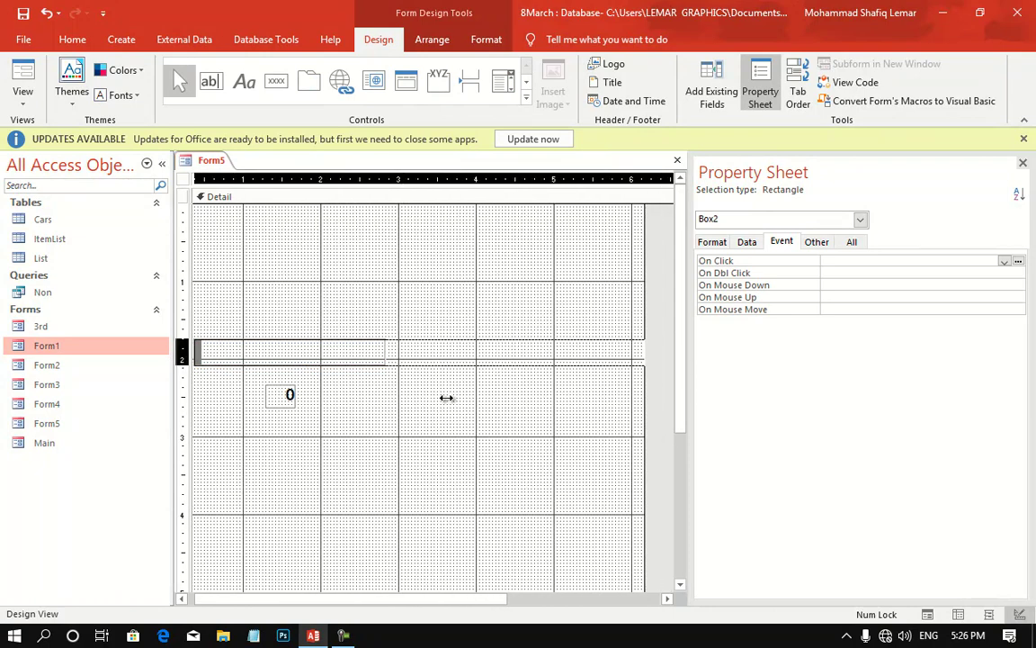
key(shift+Right)
key(shift+Right)
key(shift+Right)
key(shift+Right)
key(shift+Right)
key(shift+Right)
key(shift+Right)
key(shift+Right)
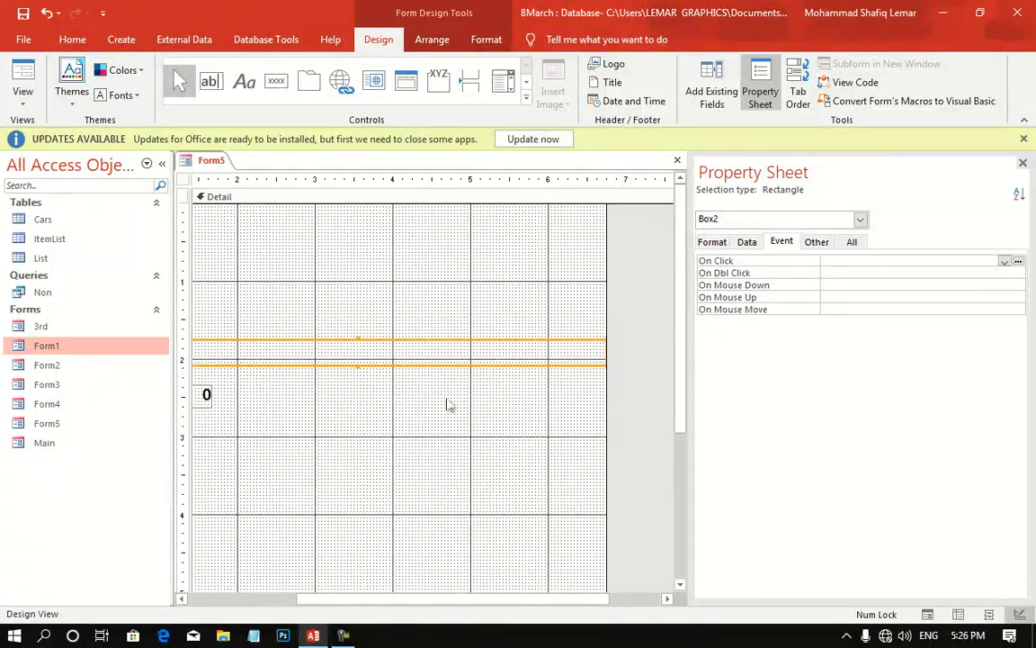
key(F5)
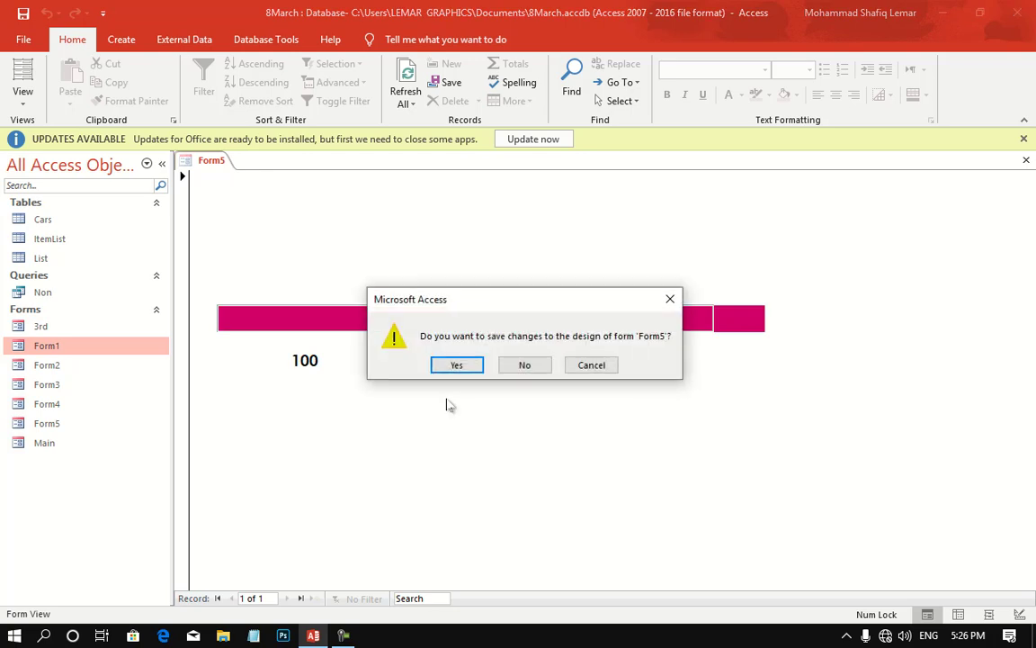
Keep Form5's design changes when it closes at 100, and reopen it in Design View.
key(Return)
key(Return)
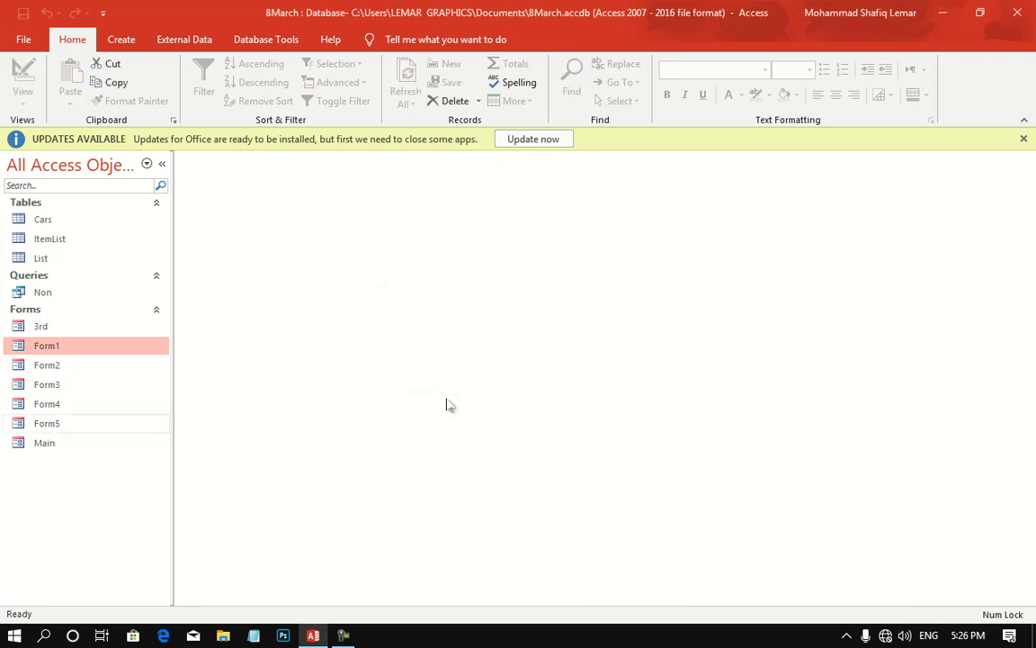
key(shift+F10)
key(Down)
key(Down)
key(Down)
key(Up)
key(Return)
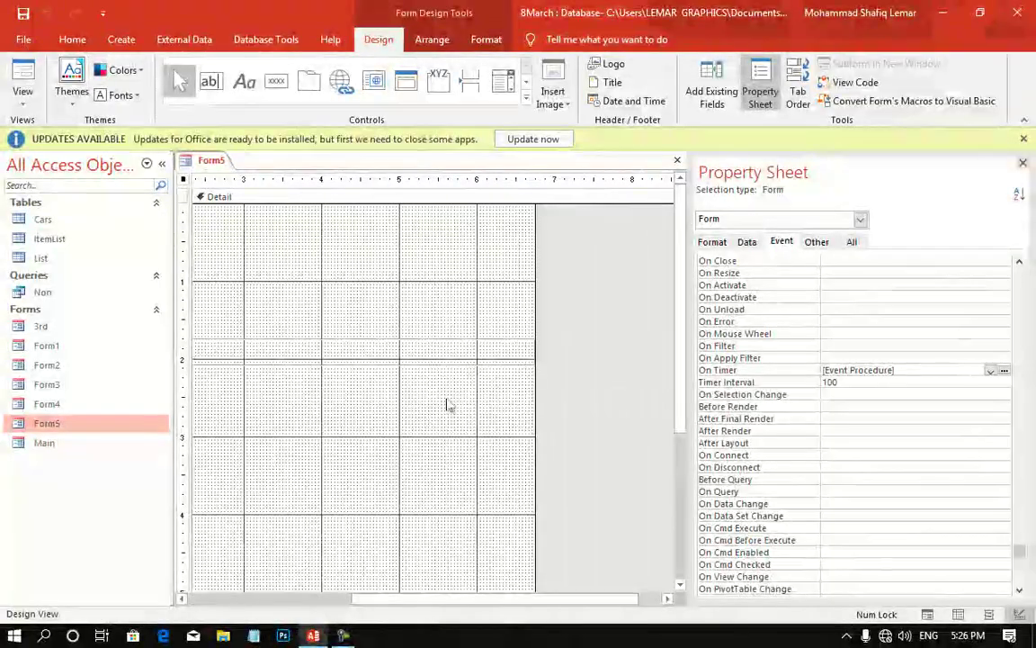
Select the Detail section, then choose rectangle Box2 from the Property Sheet's object list.
click(447, 405)
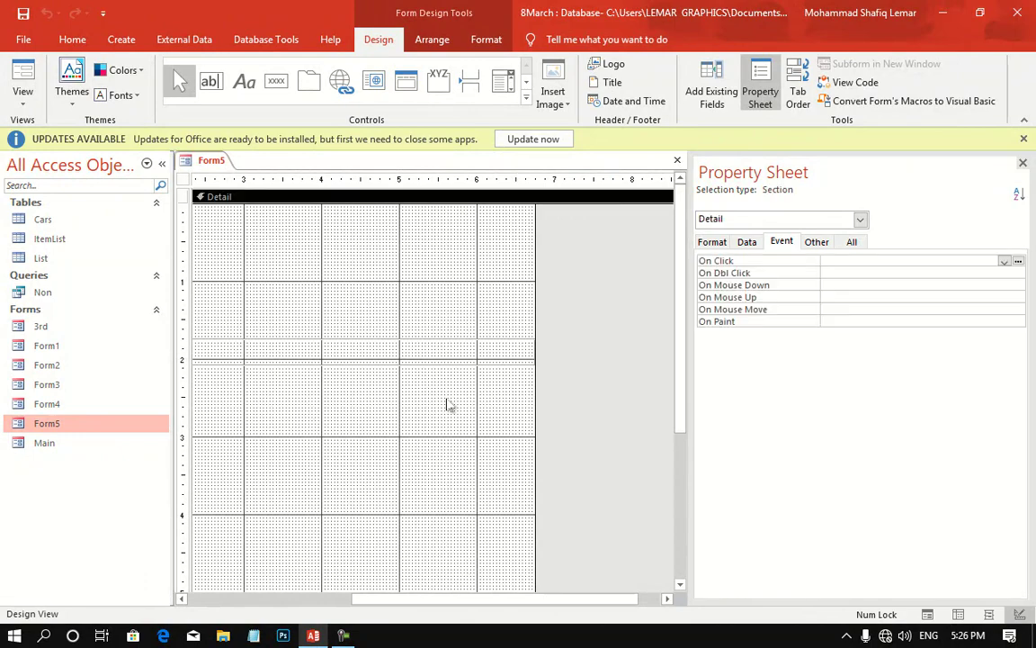
key(alt+Down)
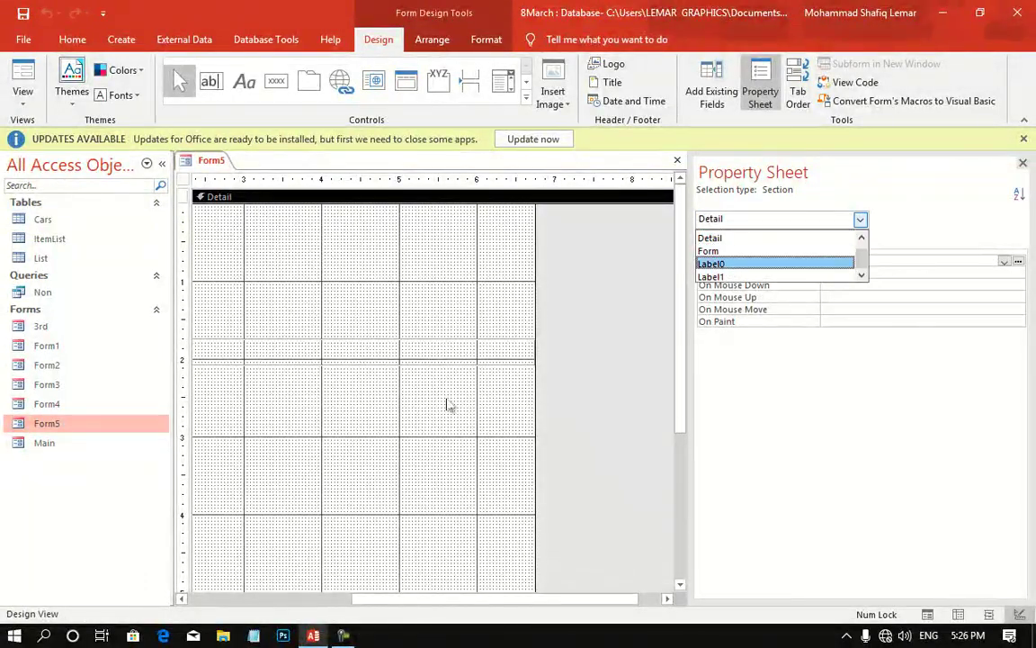
key(Up)
key(Up)
key(Down)
key(Down)
key(Down)
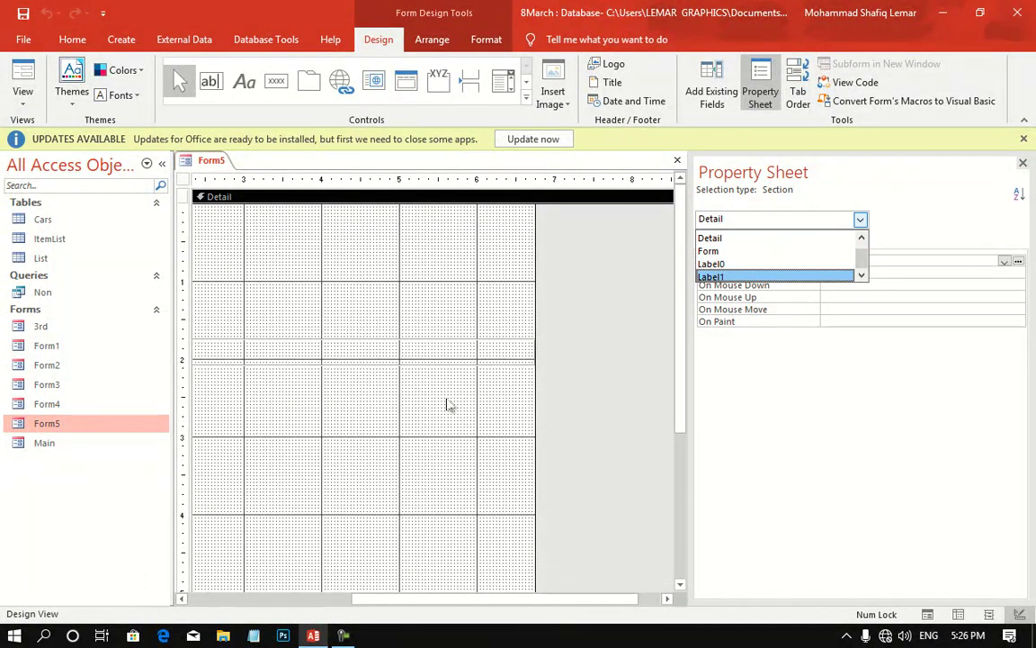
key(Up)
key(Up)
key(Up)
key(Up)
key(Return)
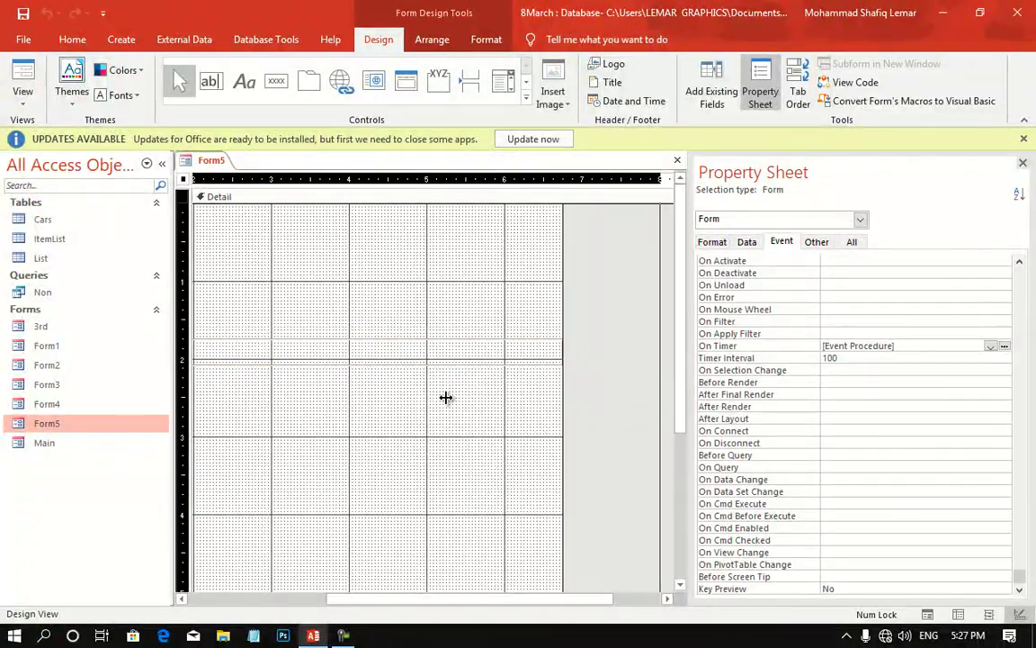
Widen Box2 to the bar's full length and run Form5 to test it.
key(Tab)
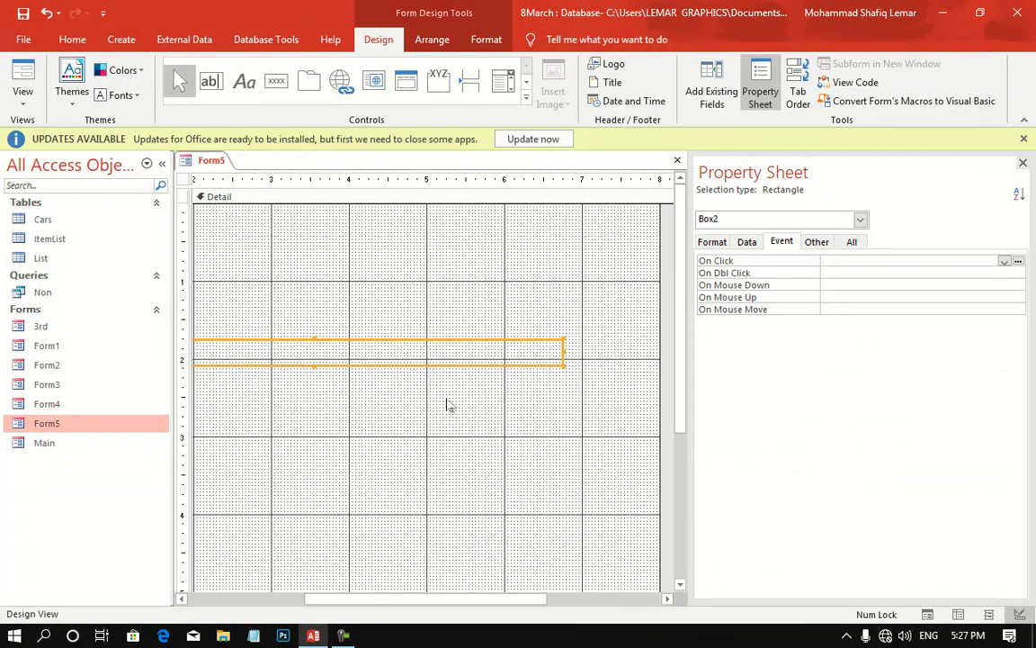
key(shift+Right)
key(shift+Right)
key(shift+Right)
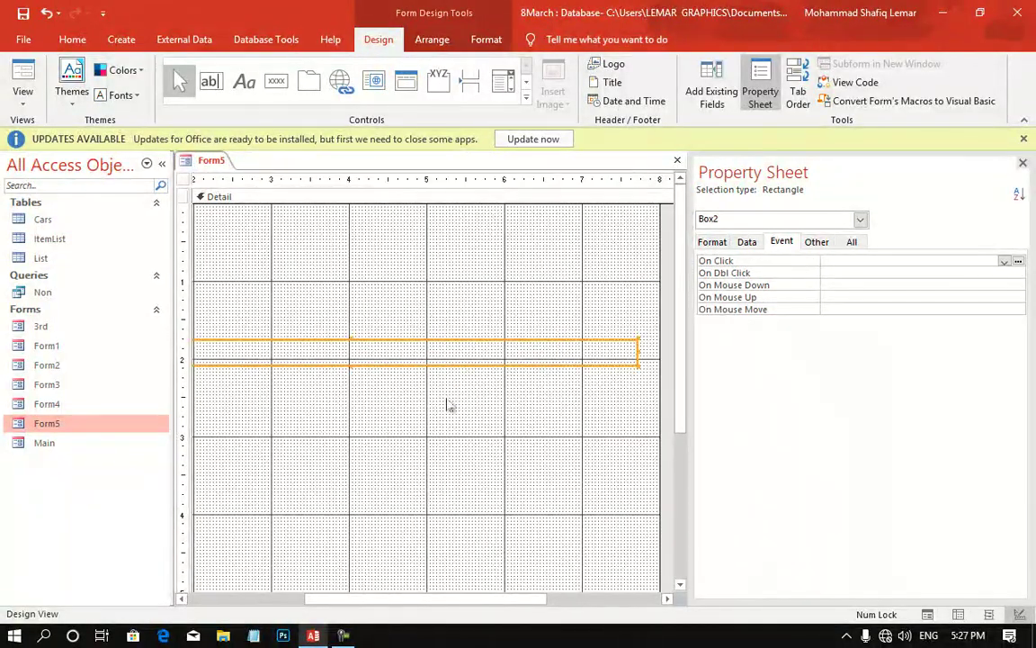
key(F5)
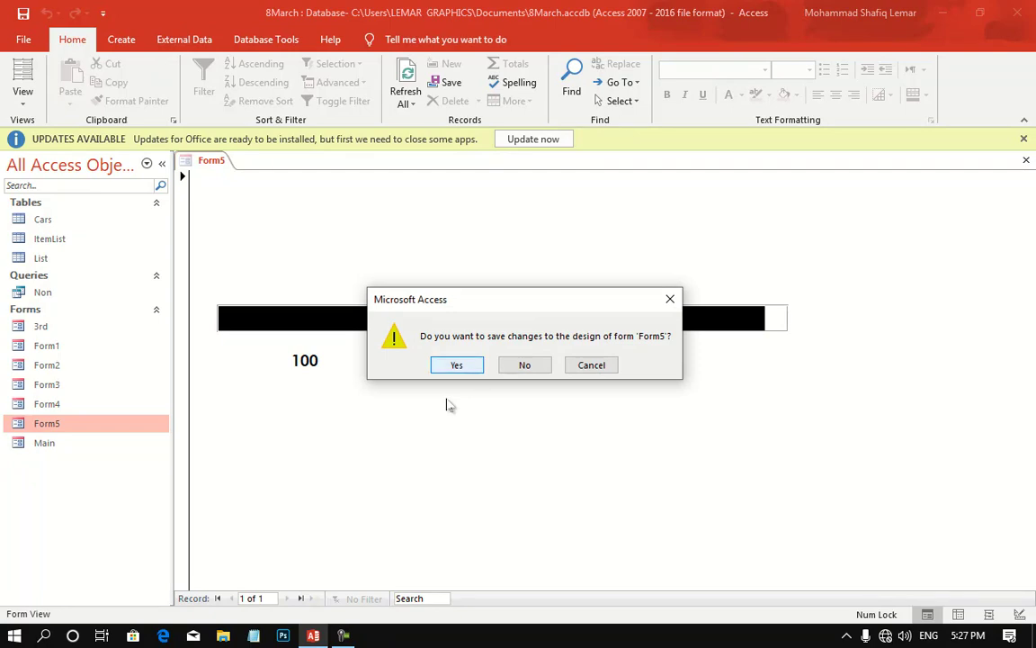
Save the design changes when the form closes, then reopen Form5 in Design View.
key(Return)
key(shift+F10)
key(Down)
key(Down)
key(Down)
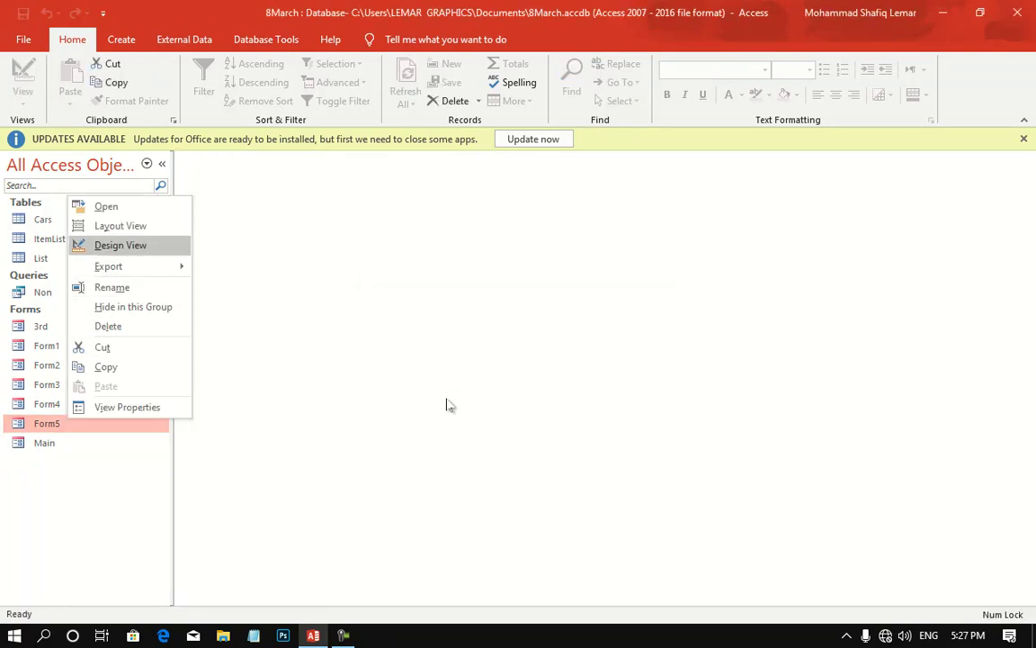
key(Return)
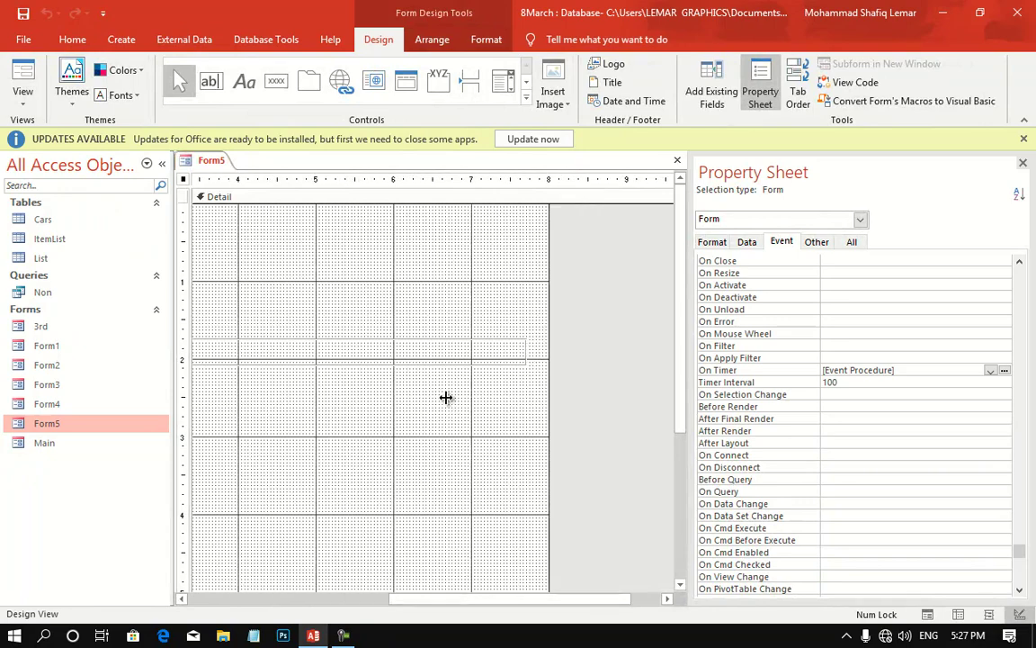
Move the 0 counter label further right on the form.
click(447, 396)
key(Tab)
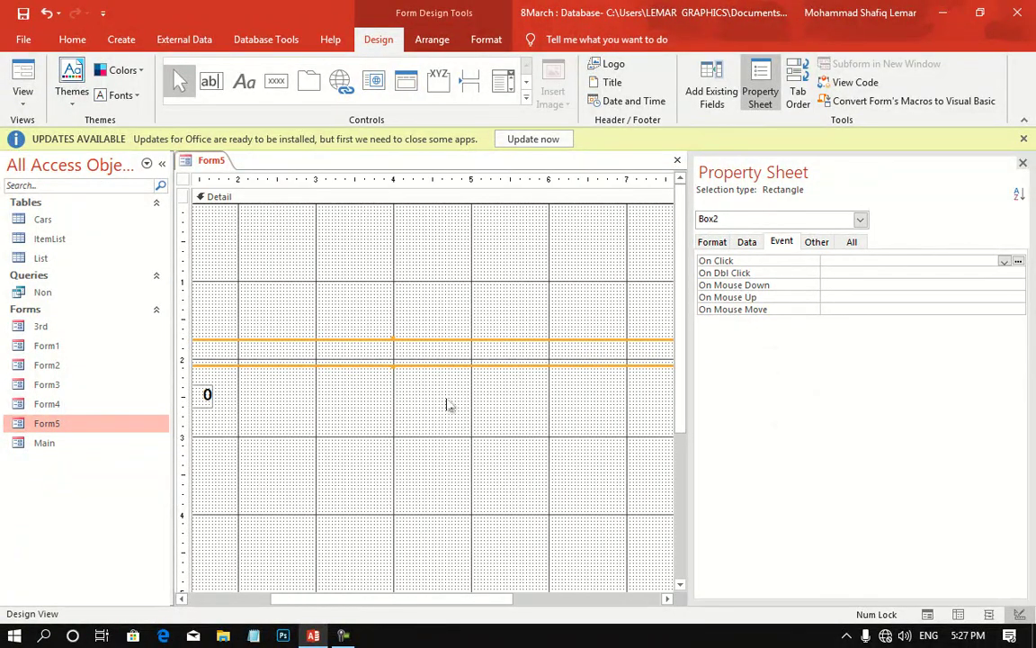
scroll(447, 405, left, 2)
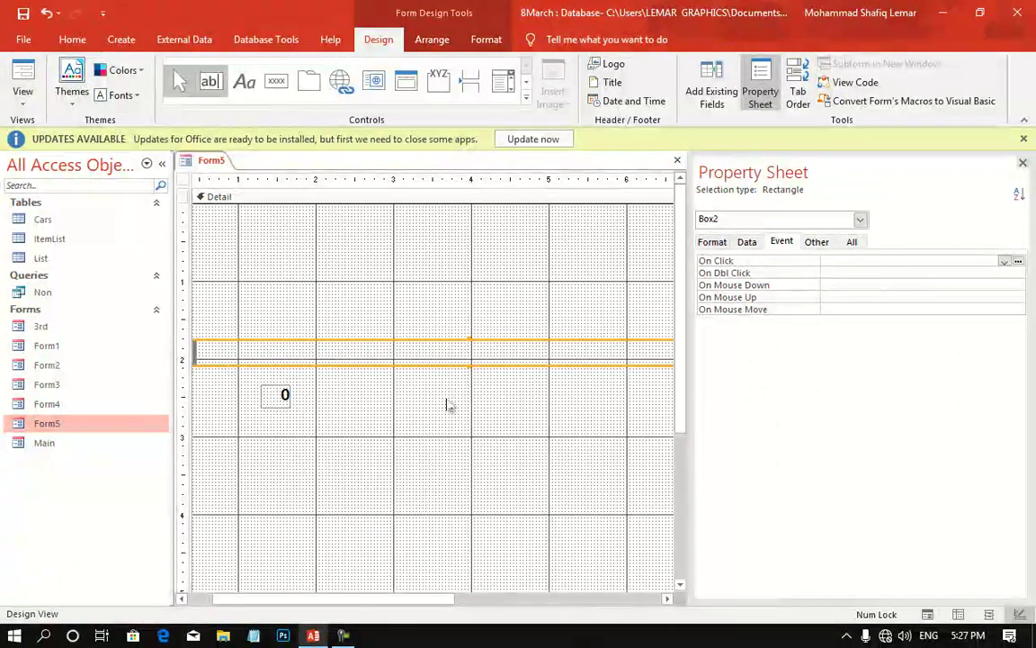
scroll(447, 405, left, 1)
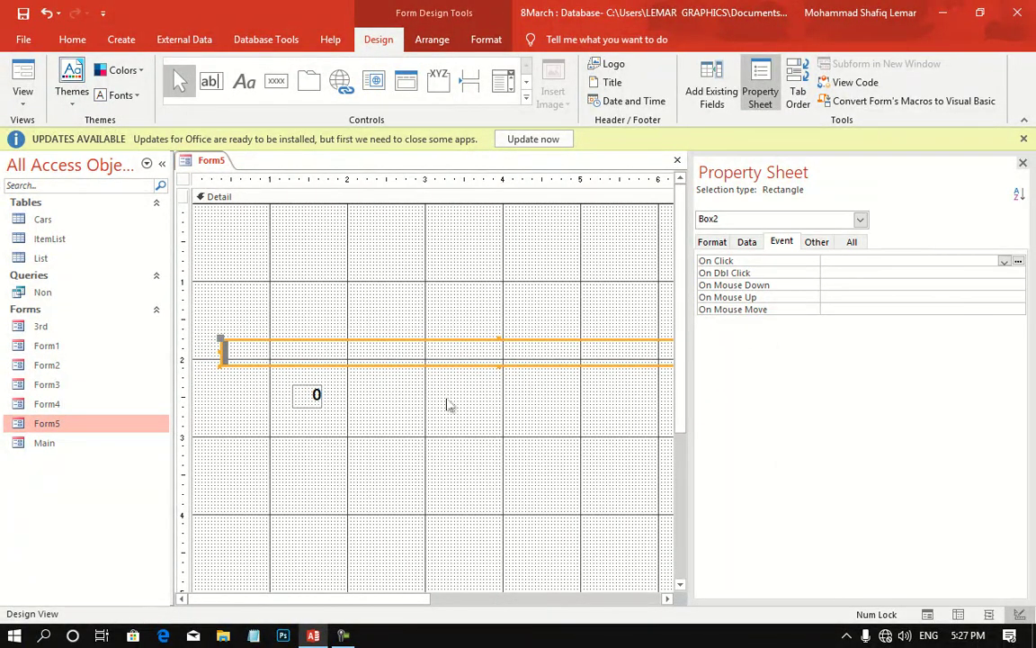
drag(311, 396, 556, 378)
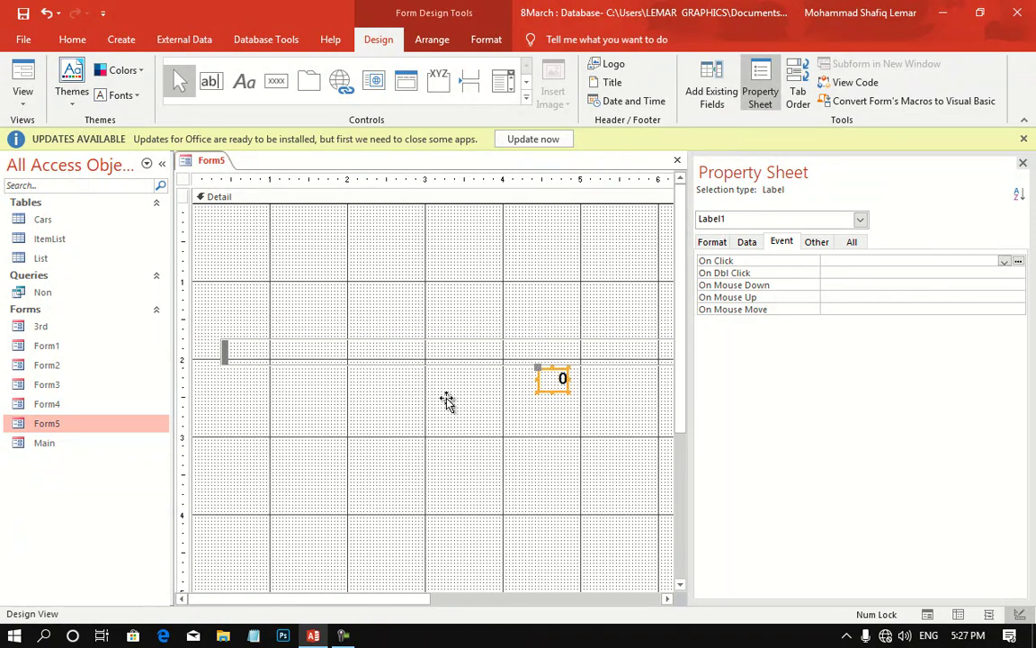
Duplicate the 0 label, change the copy's text to %, and left-align it.
key(ctrl+c)
key(ctrl+v)
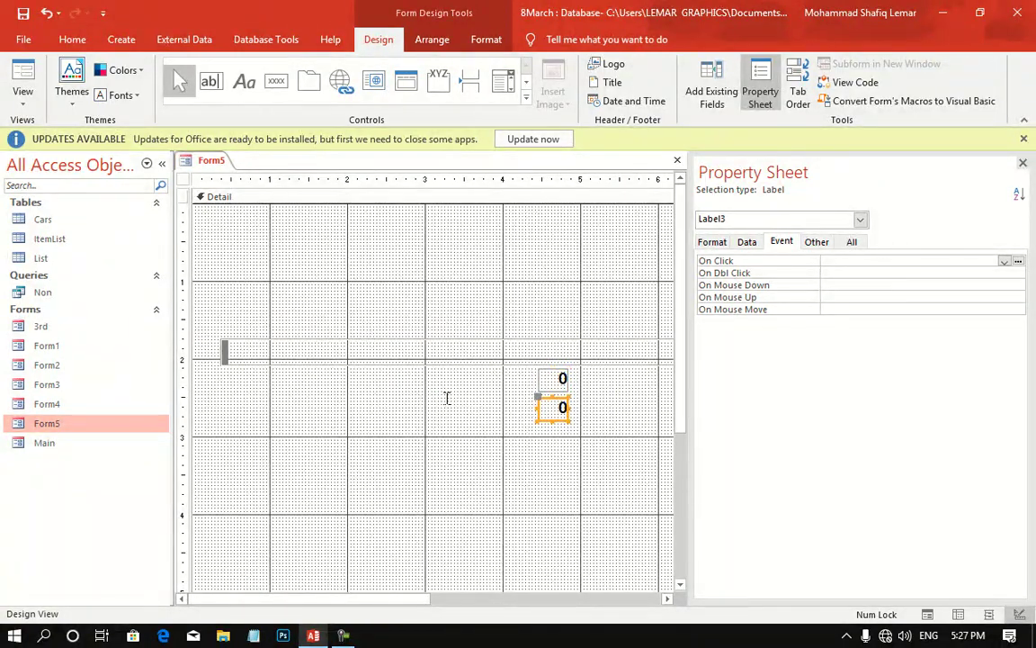
key(F2)
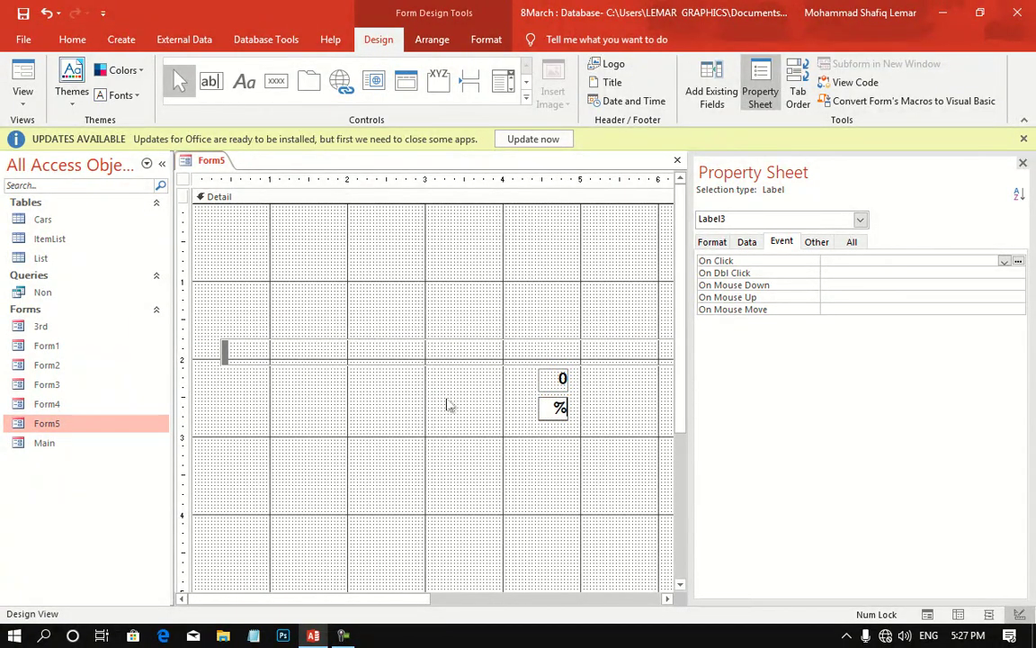
key(Return)
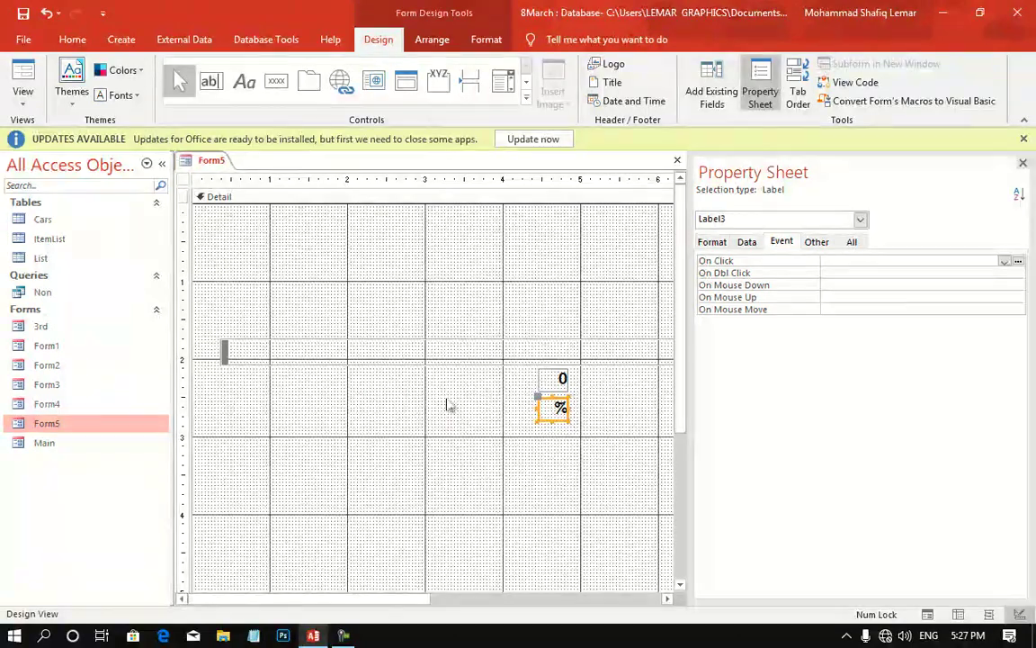
key(alt+j)
key(o)
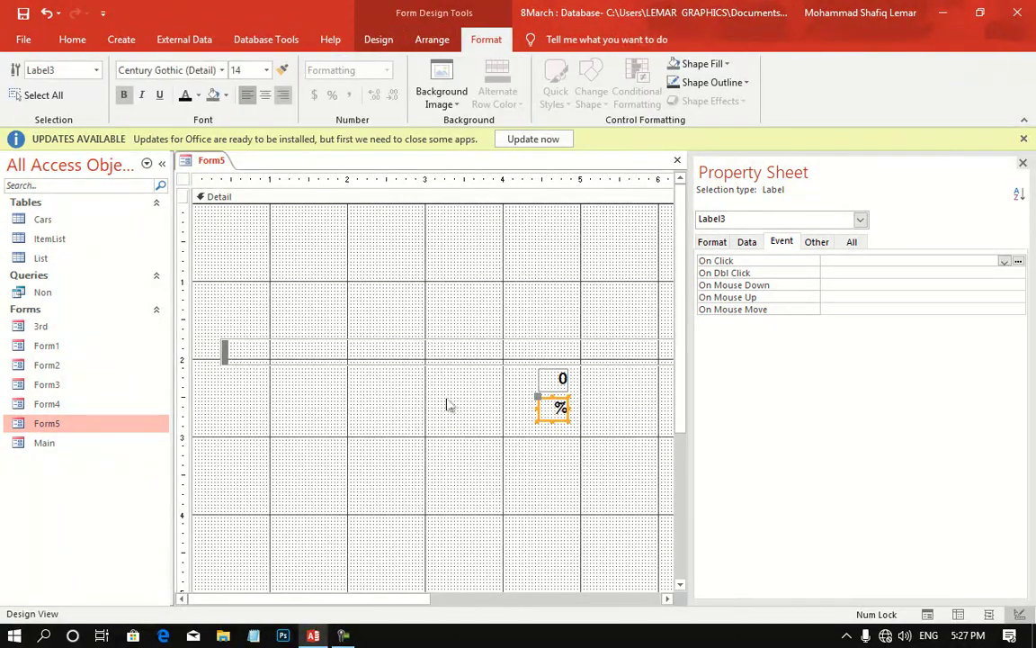
key(ctrl+l)
Place the % label right after 0 so it reads 0%, and select both parts.
key(Tab)
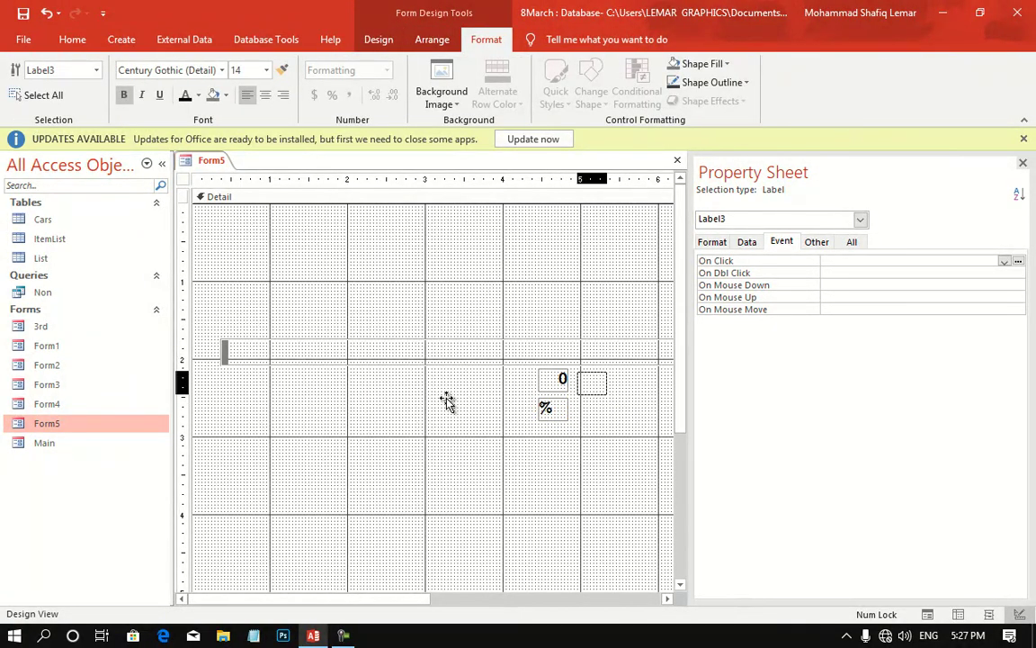
drag(448, 401, 448, 402)
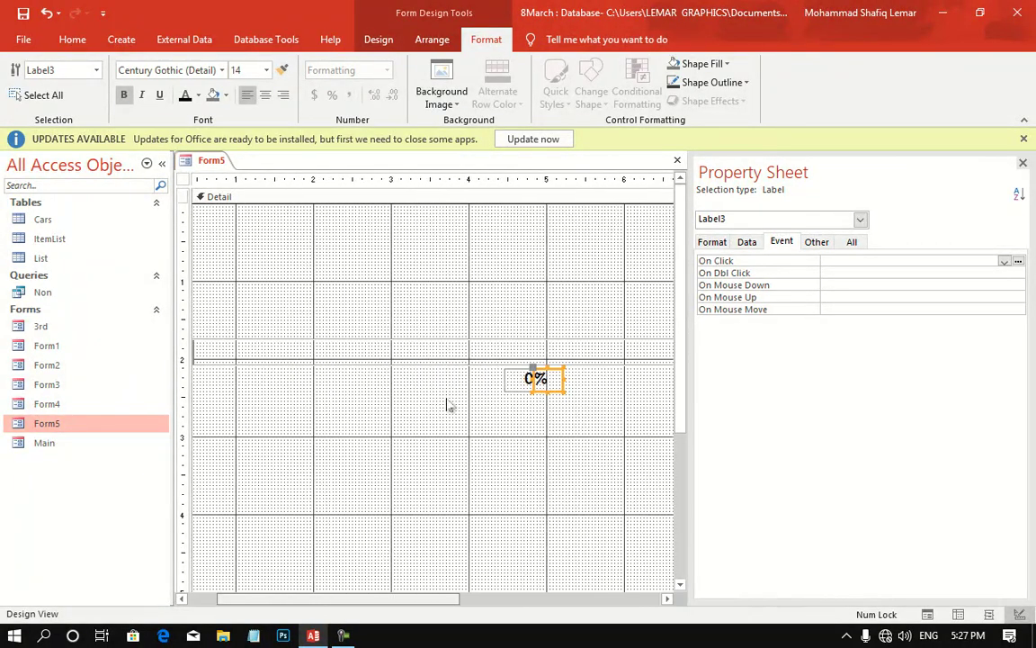
key(Tab)
key(Tab)
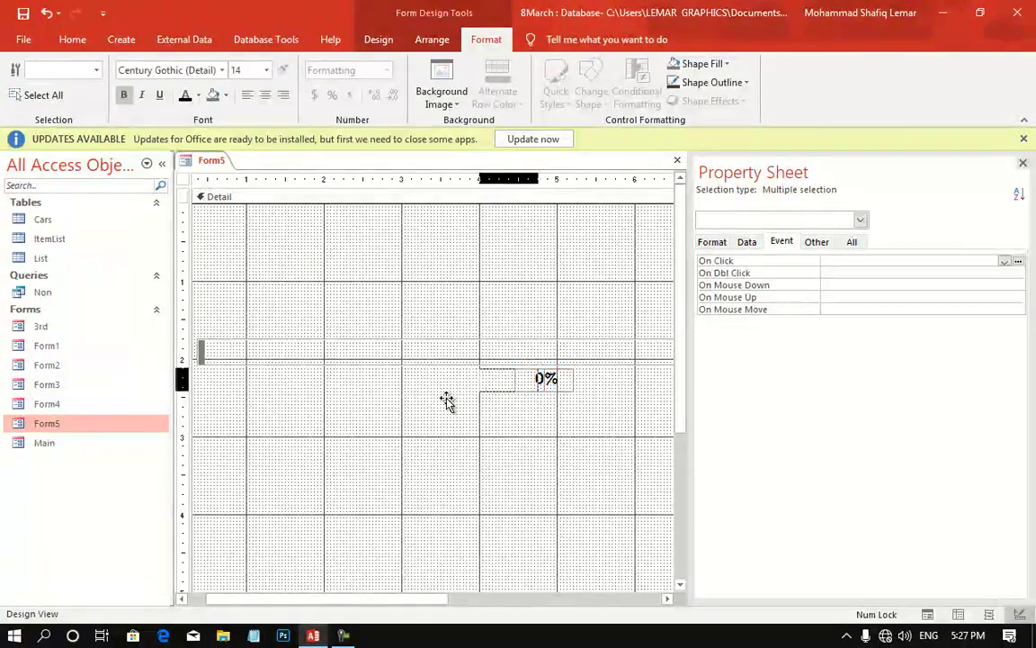
key(Tab)
key(alt+j)
Draw a new label reading Loading above the counter and centre its text.
key(d)
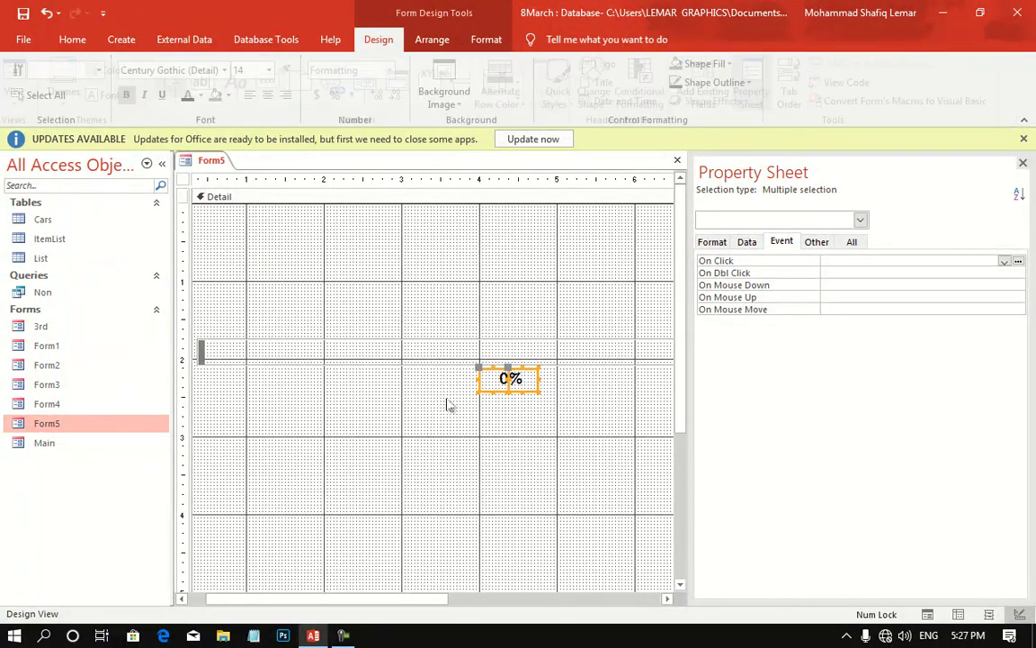
key(l)
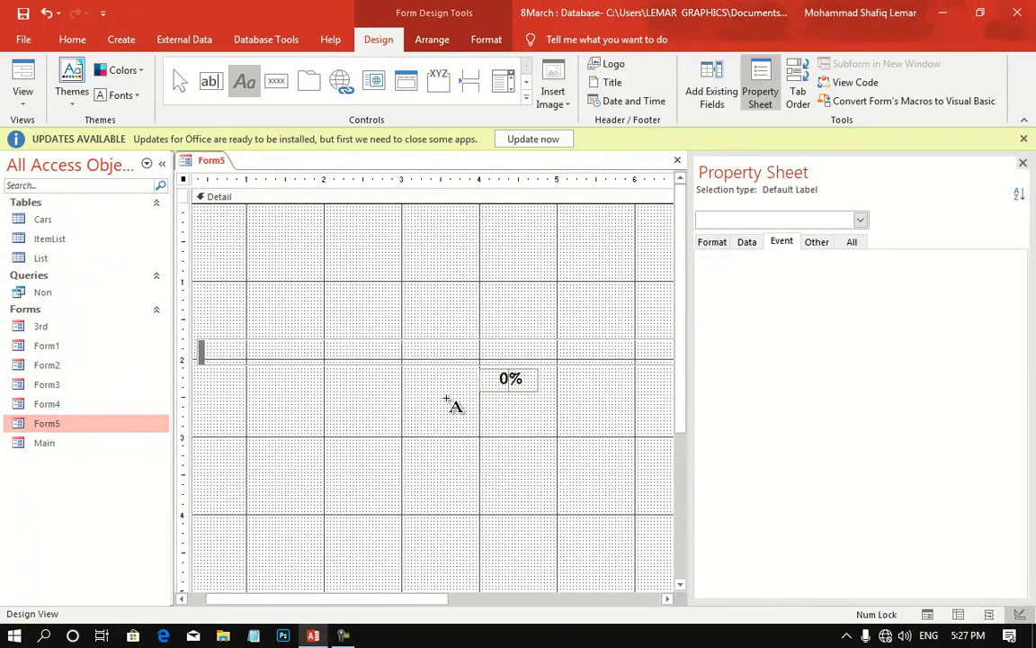
key(Return)
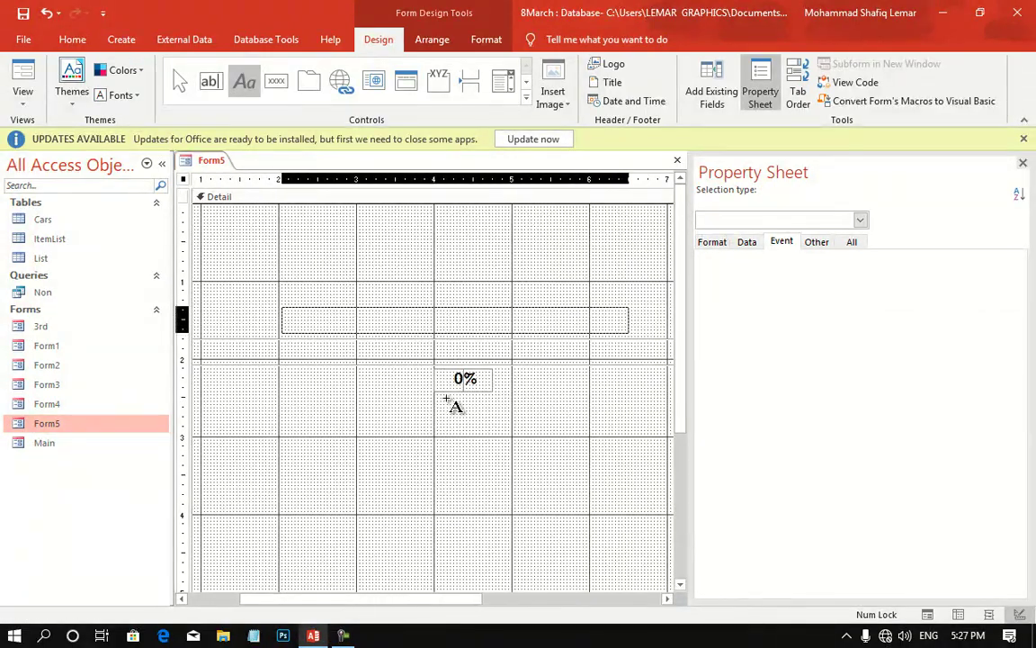
key(ctrl+Return)
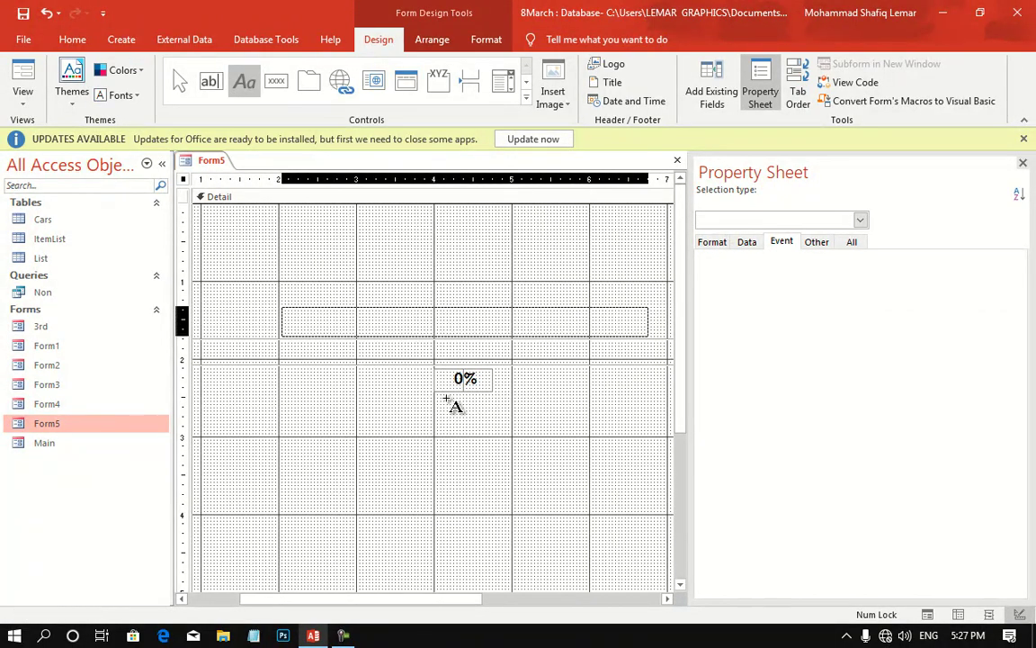
key(Escape)
text(Loading)
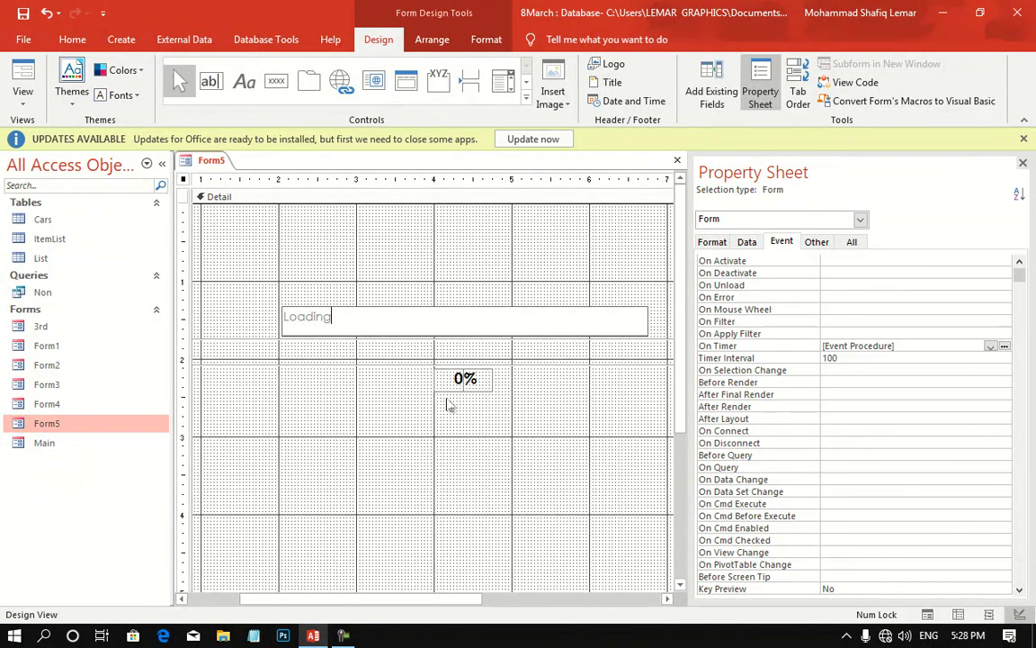
key(Tab)
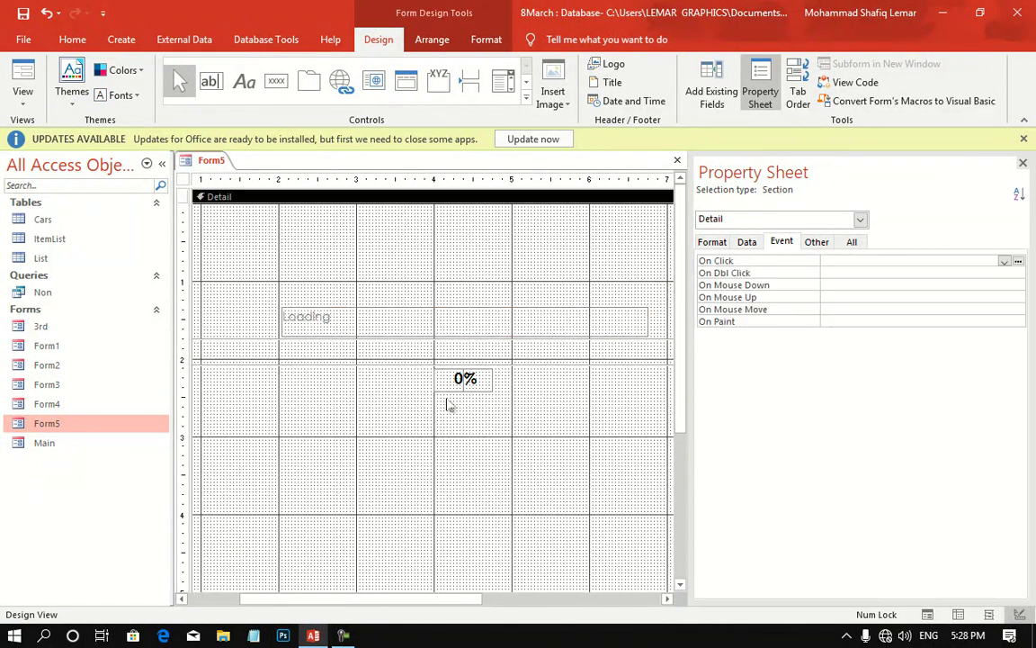
key(Tab)
key(alt)
key(Right)
key(Right)
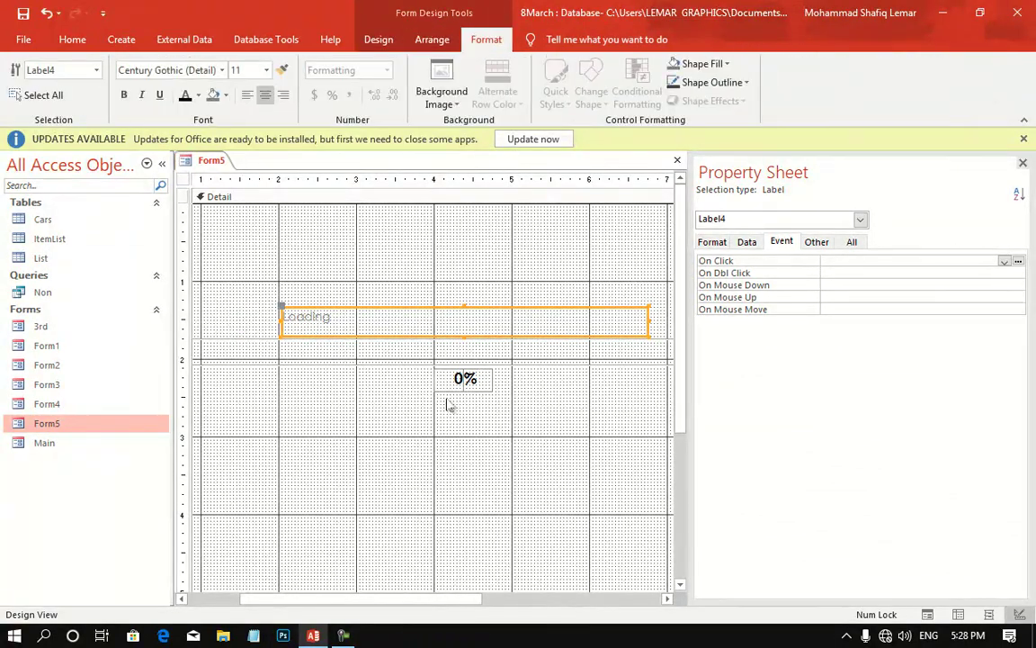
key(ctrl+e)
Select the Form in the Property Sheet and open its On Timer code.
key(alt+Down)
key(Up)
key(Up)
key(Up)
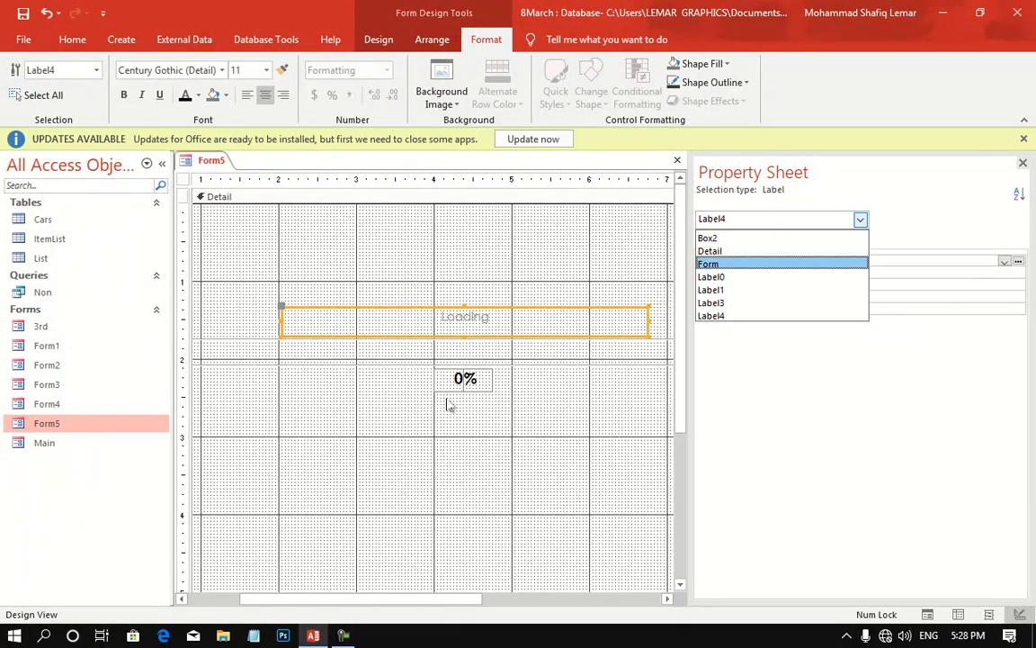
key(Return)
key(F7)
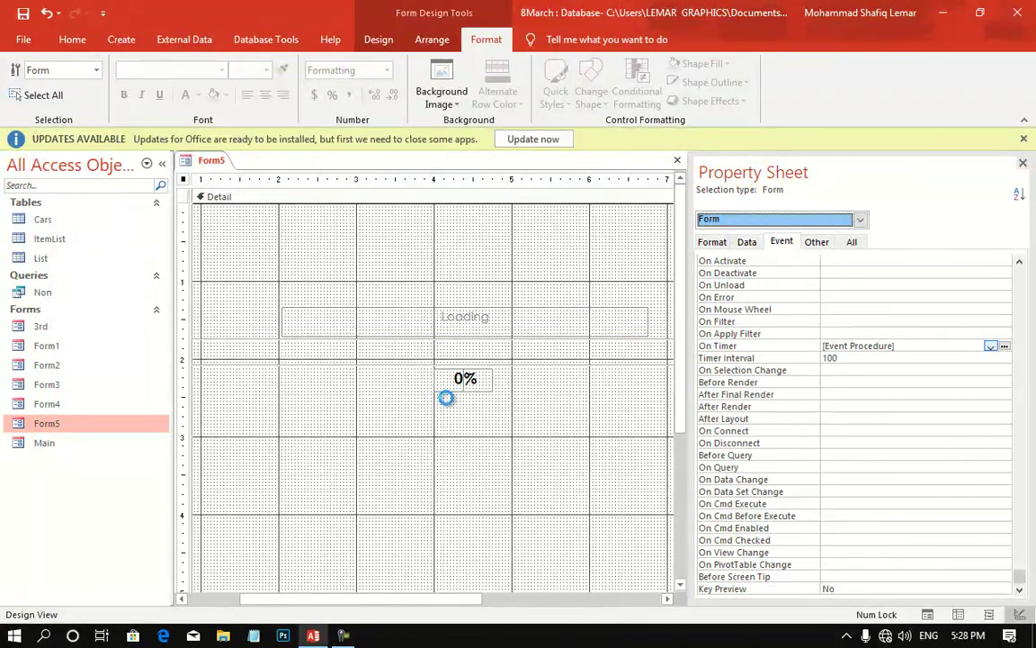
At the end of Form_Timer, add a line increasing Label4's FontSize by 1.
key(ctrl+End)
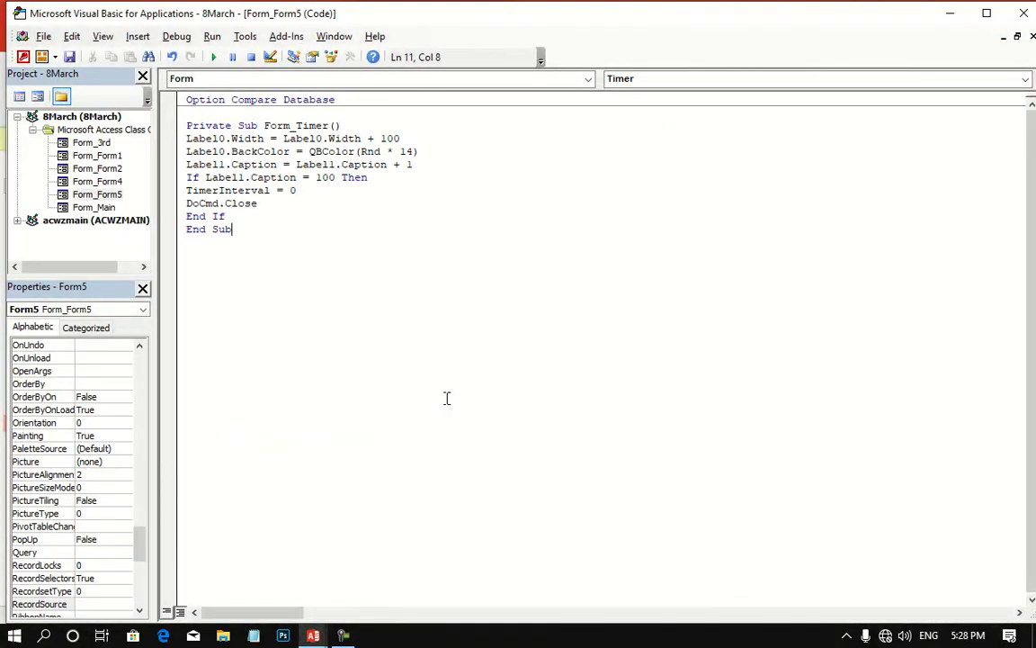
key(Return)
text(Label4)
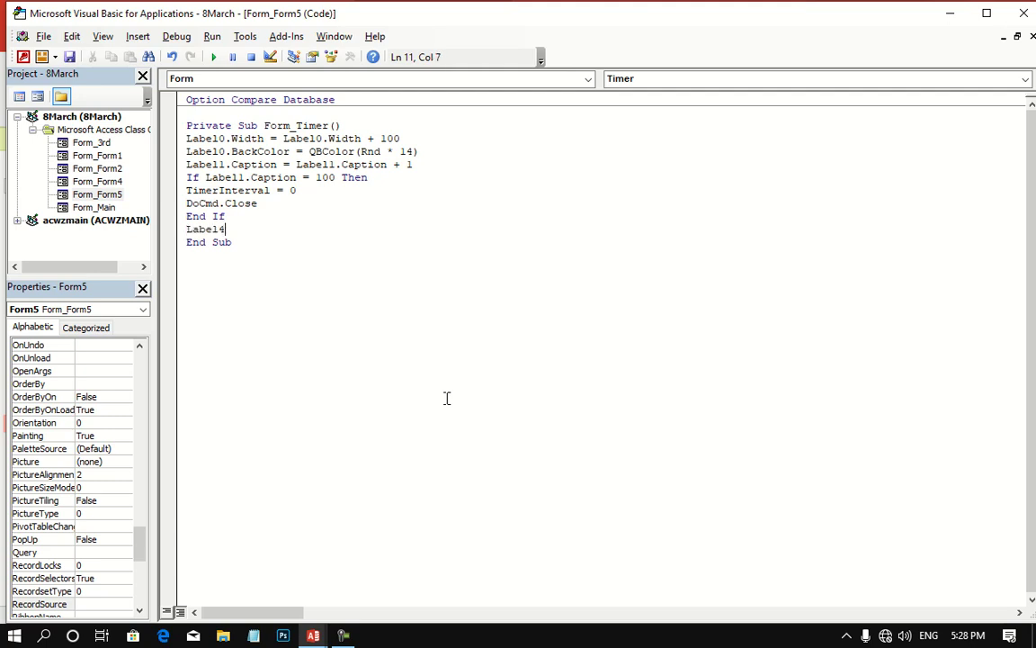
text(.)
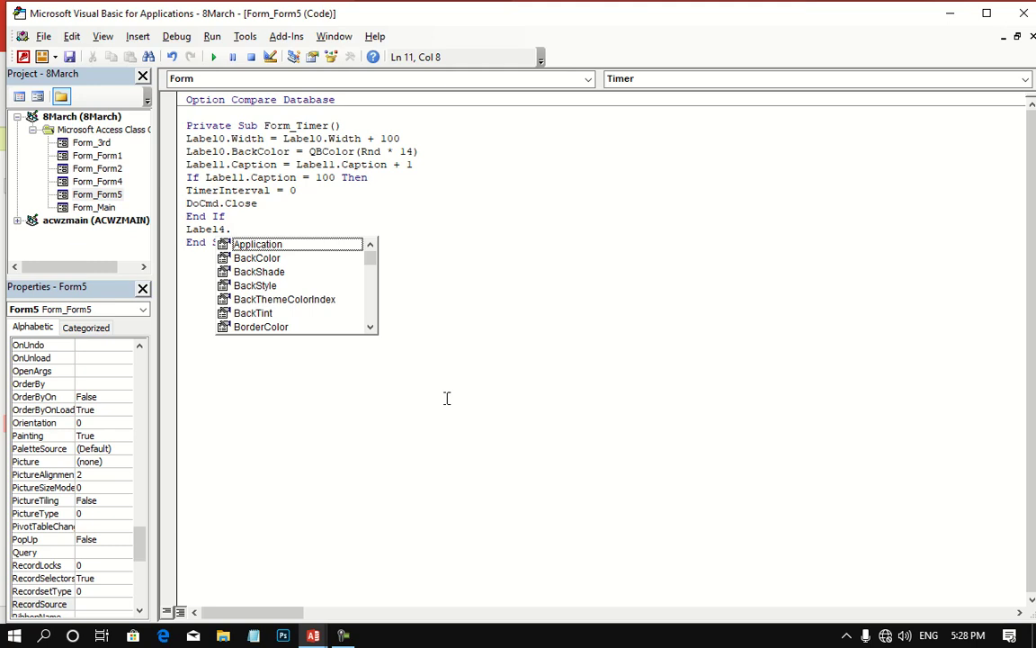
text(fo)
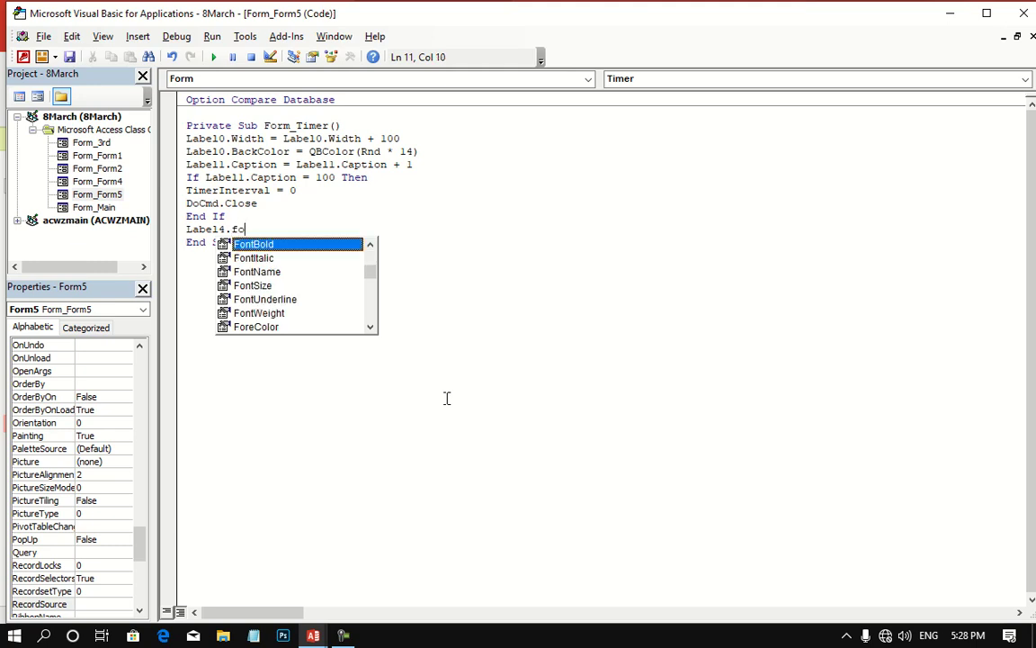
key(Down)
key(Down)
key(Down)
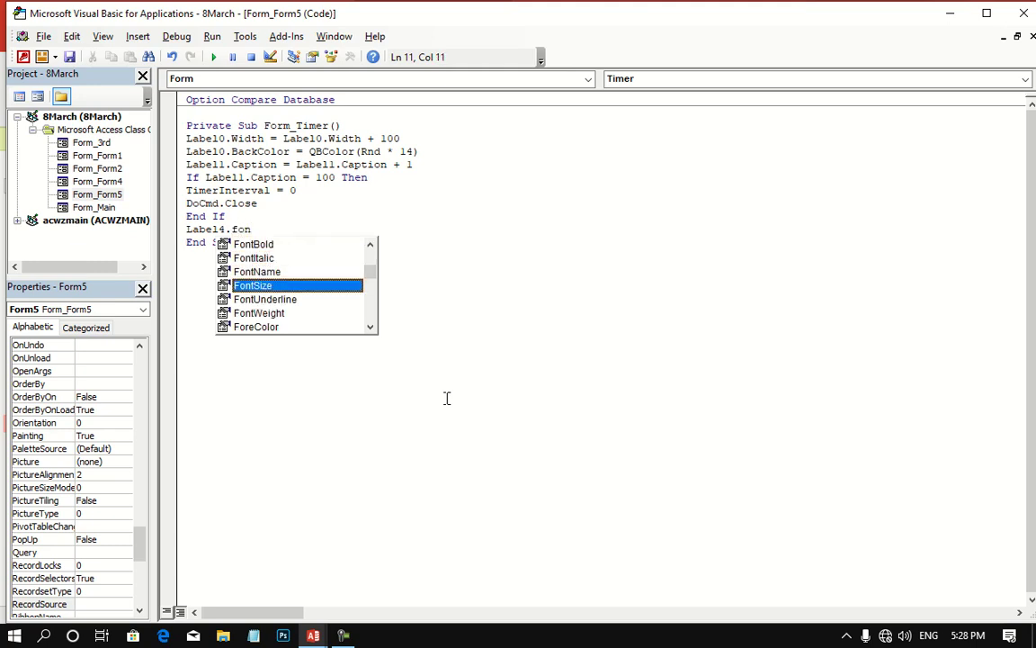
key(Tab)
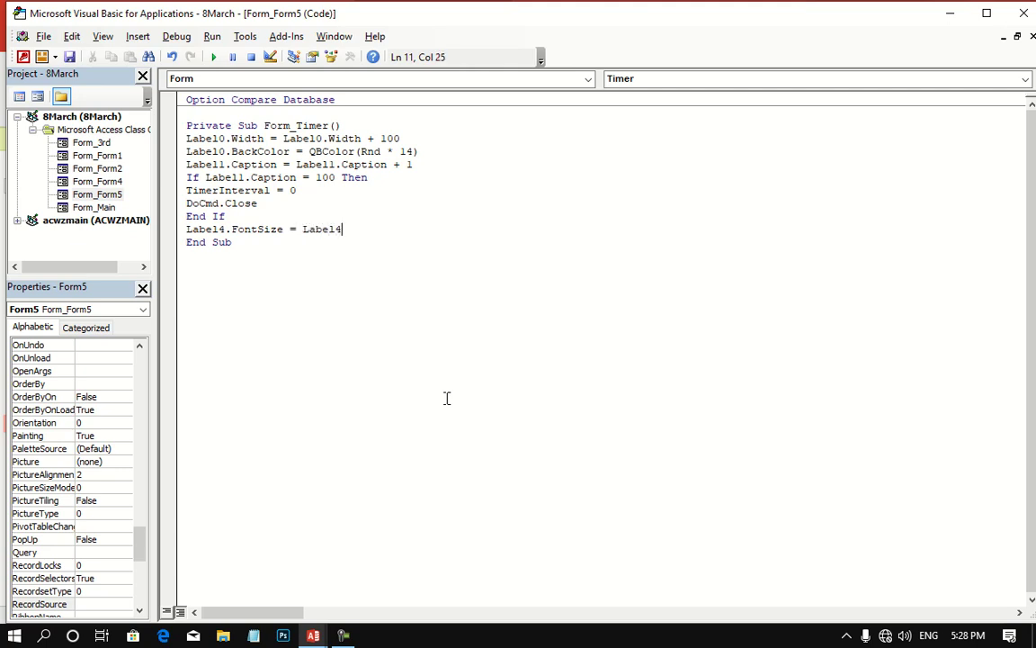
text(.fo)
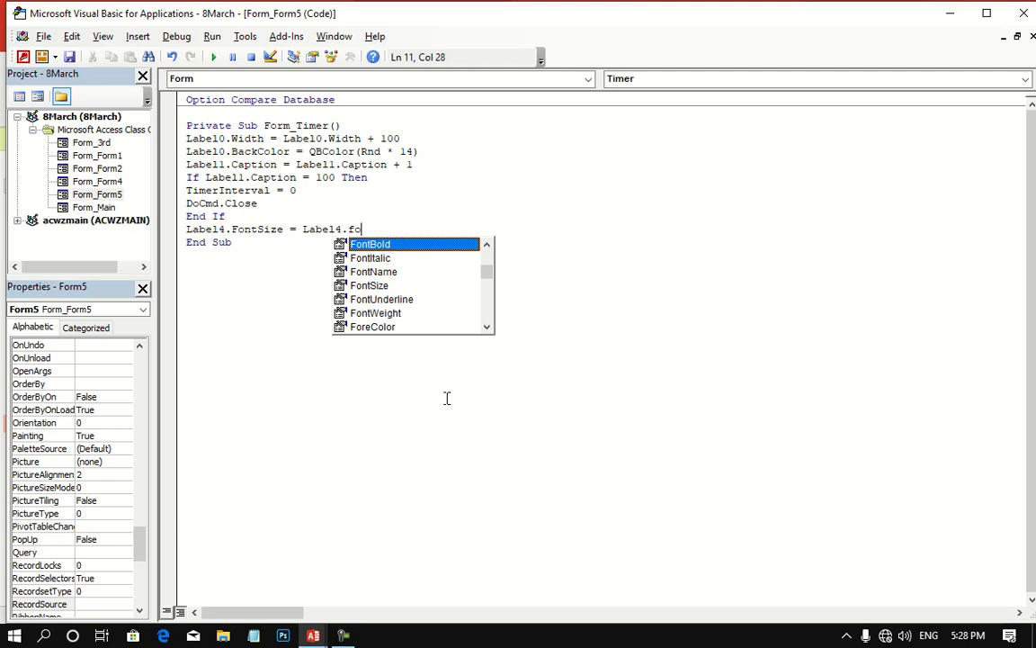
key(Down)
key(Down)
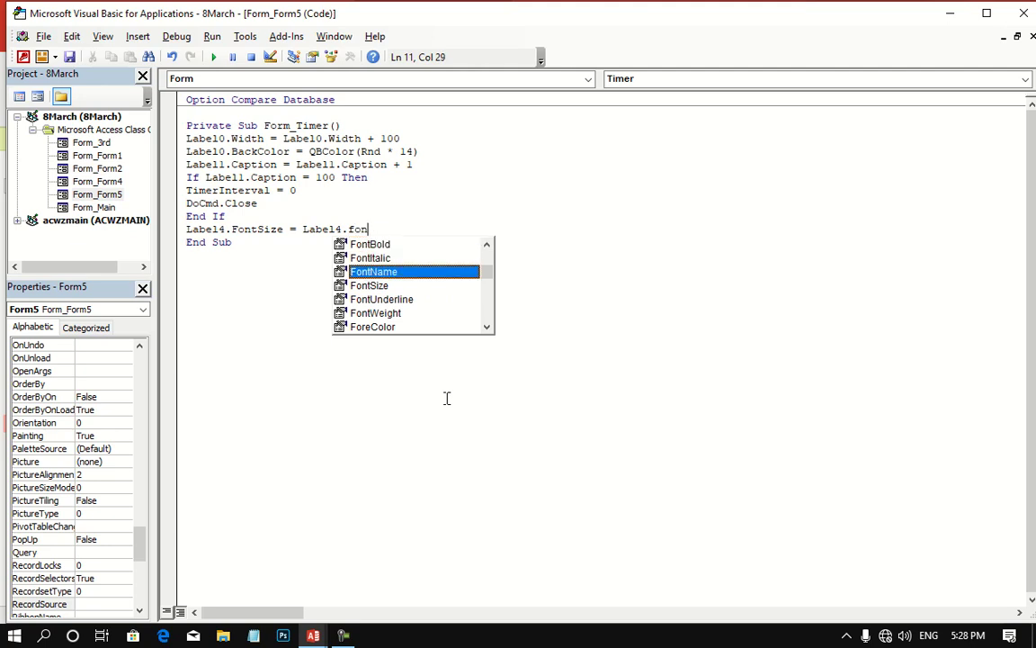
key(Down)
key(Tab)
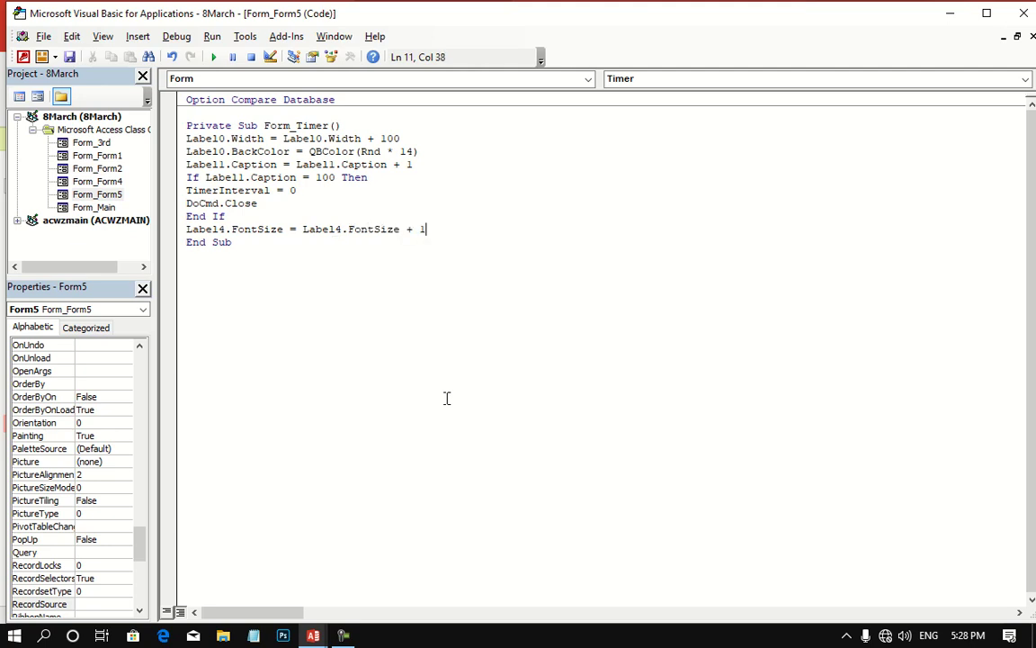
key(Return)
text(Label4)
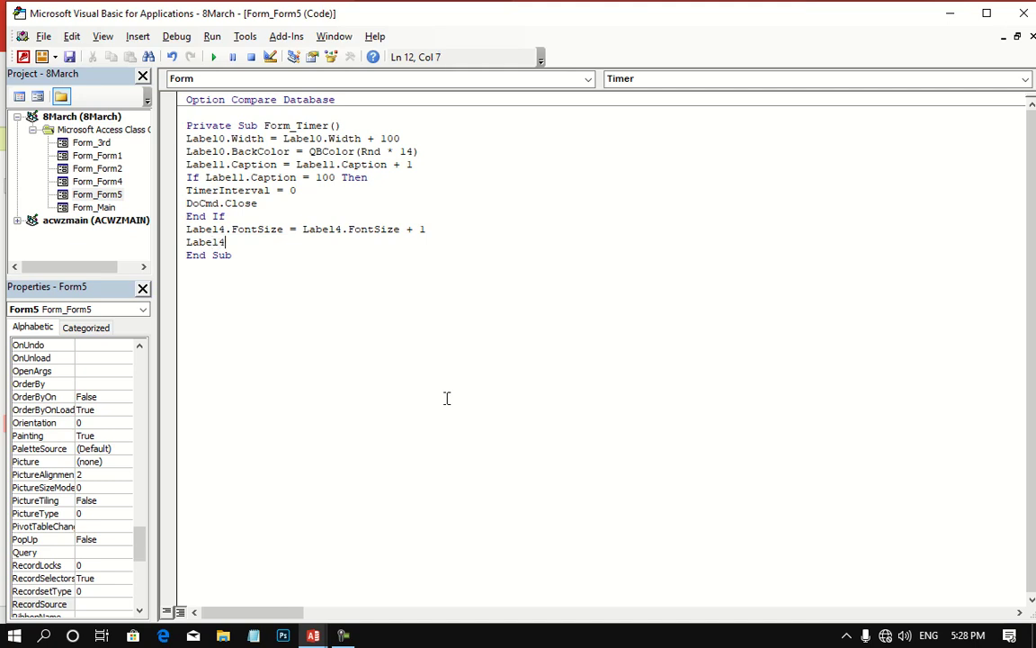
Add Label4.ForeColor = QBColor(Rnd * 15) for a random colour each tick.
text(.)
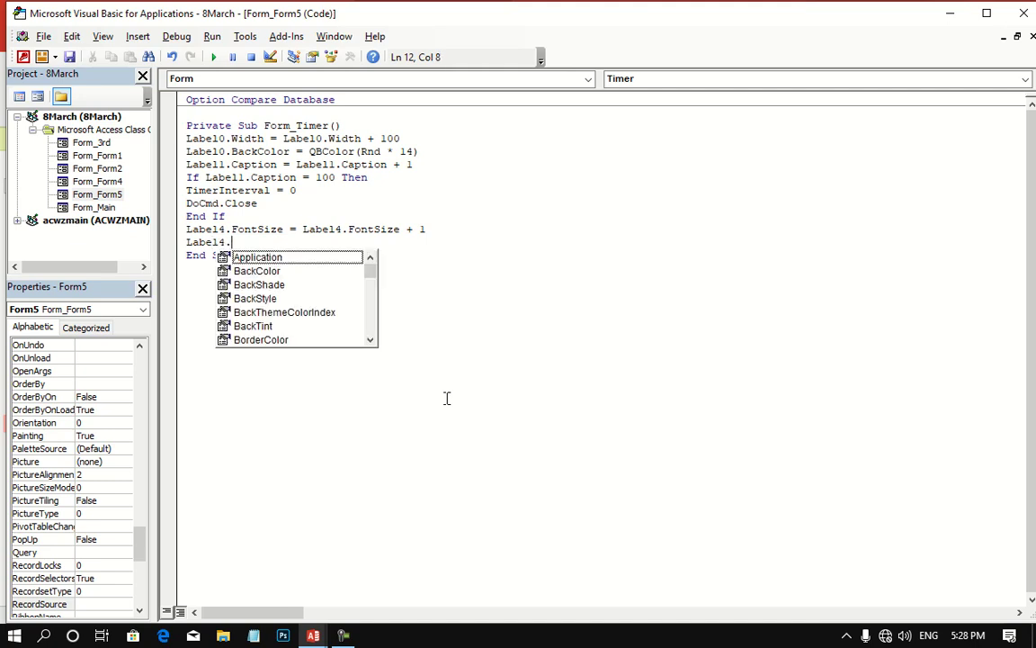
text(fore)
key(Tab)
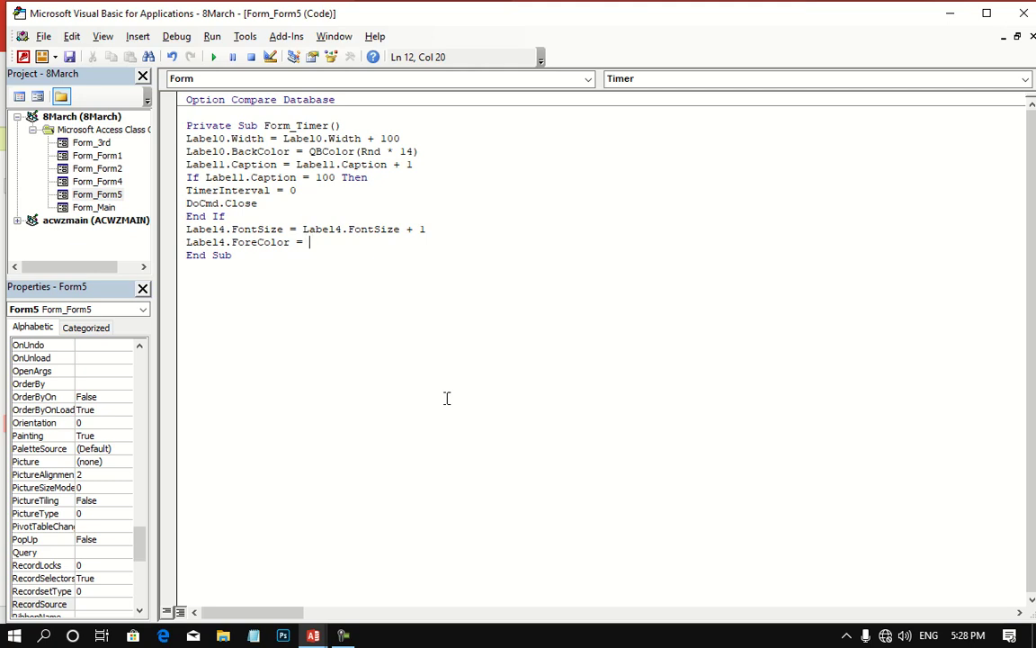
text(olor )
text((r)
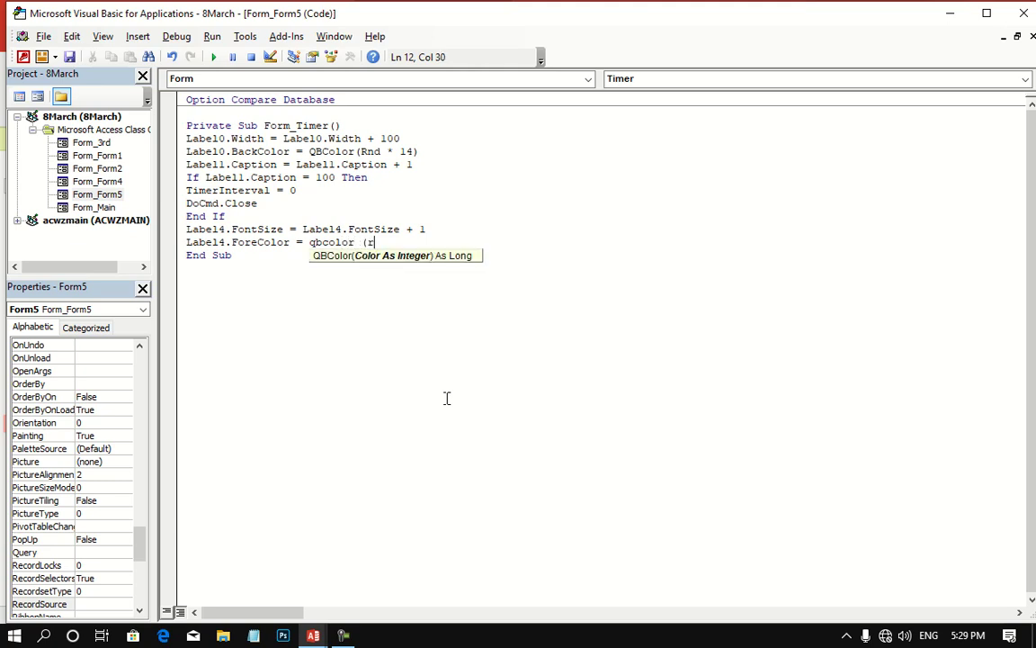
text(nd*1)
text(5))
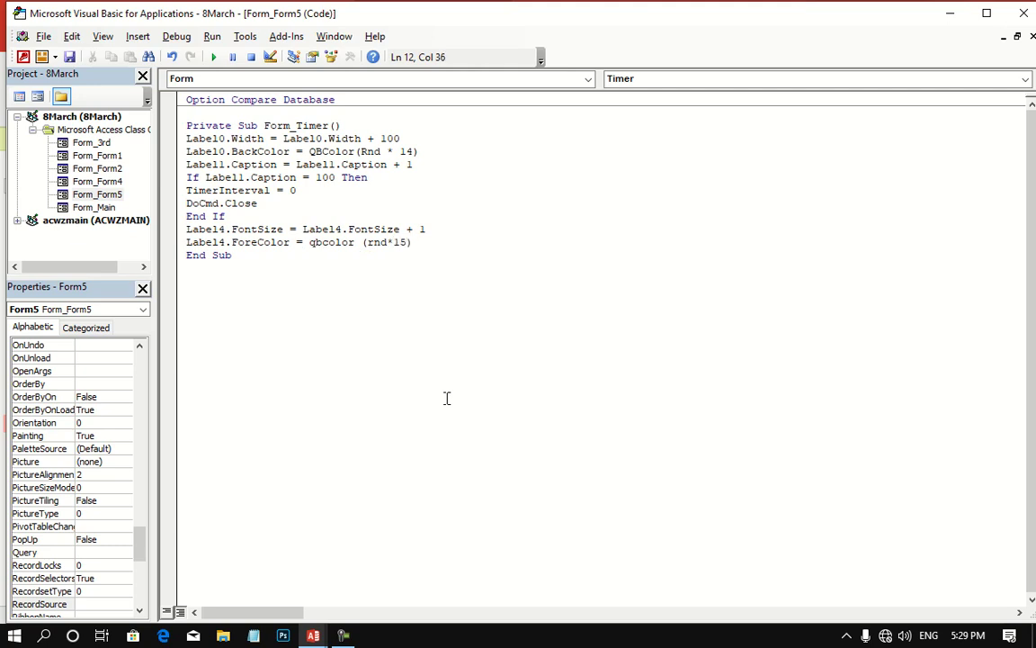
key(Return)
text(if La)
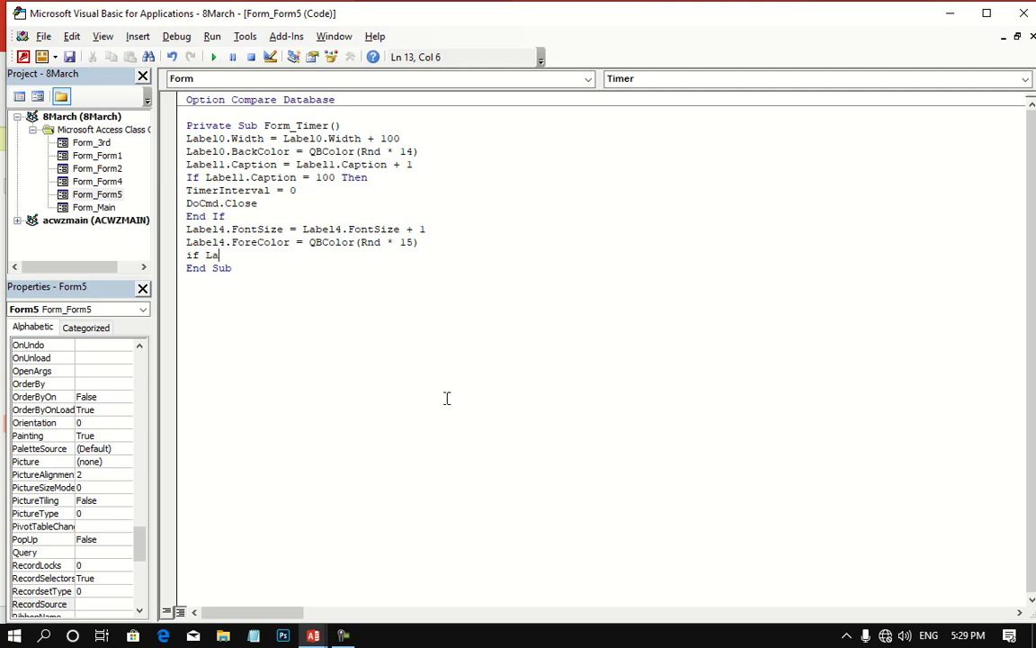
Start an If block testing whether Label4.FontSize > 40.
text(be)
text(l )
text(4)
text(.)
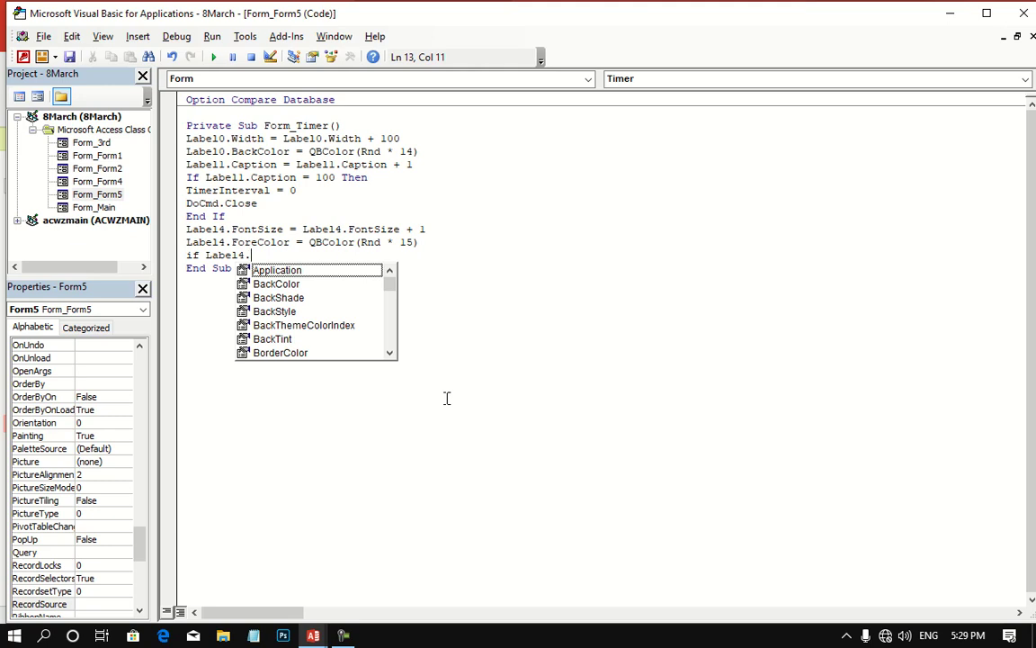
text(fon)
key(Down)
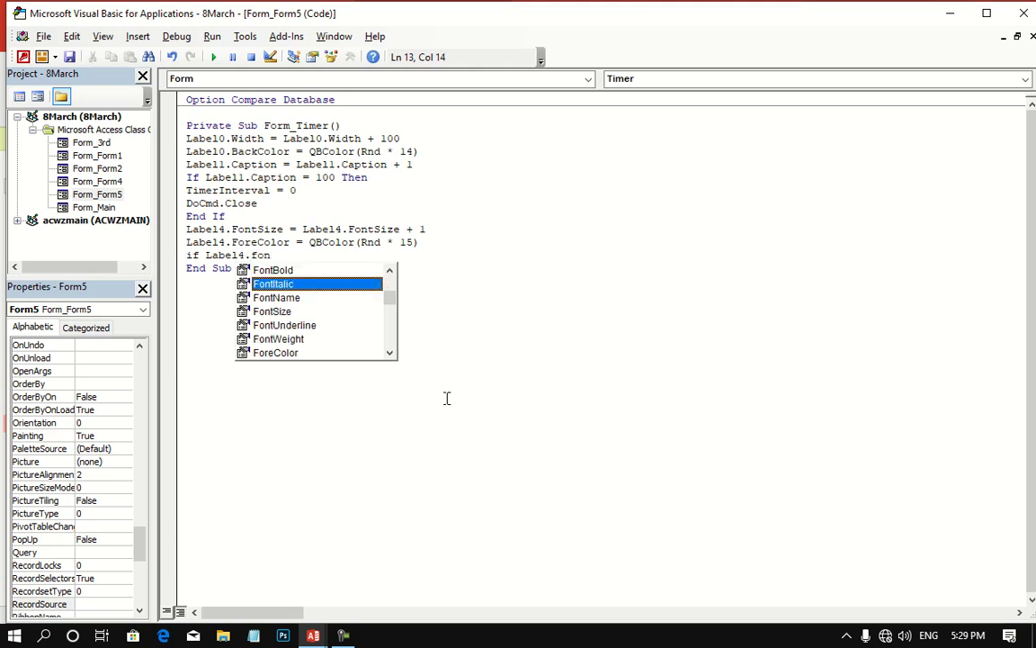
key(Down)
key(Down)
key(Tab)
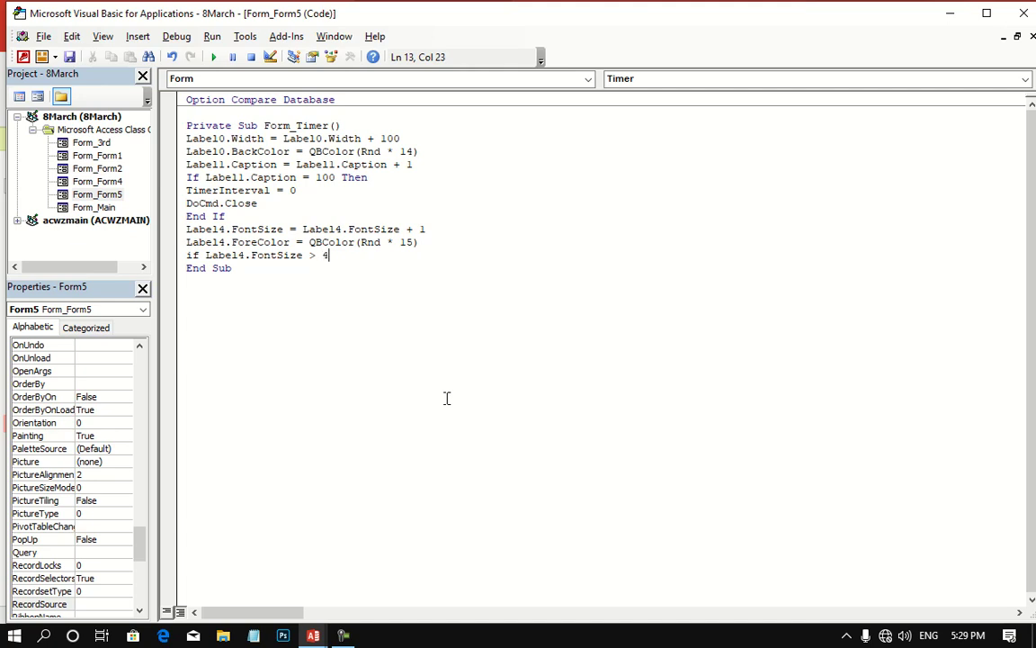
text(0 then)
key(Return)
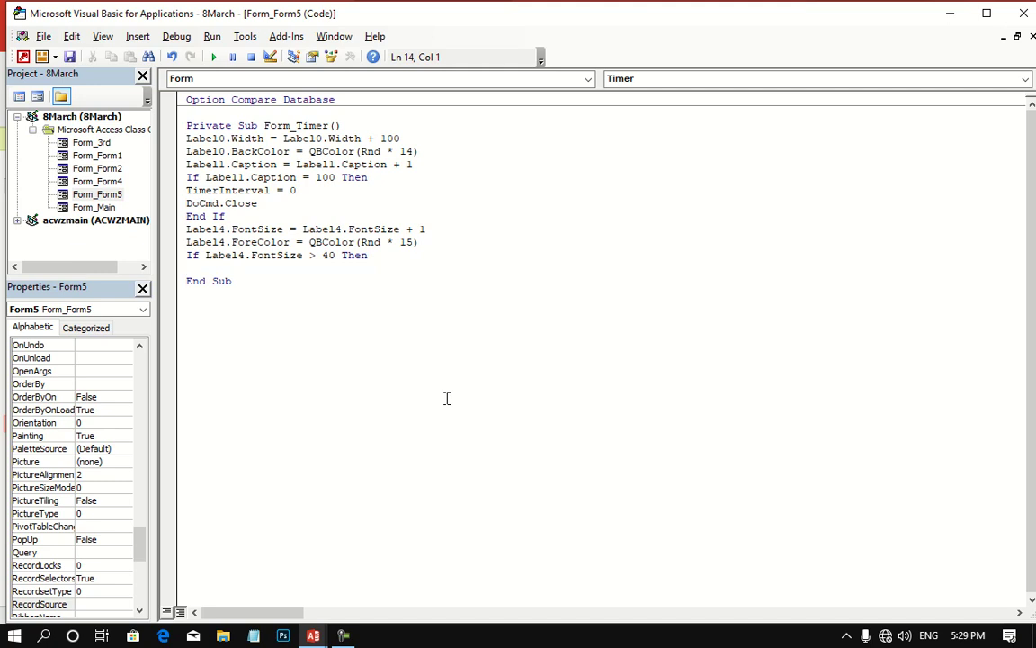
Inside the If, reset Label4.FontSize = 10 and close it with End If.
text(Label)
text(4.fo)
key(Down)
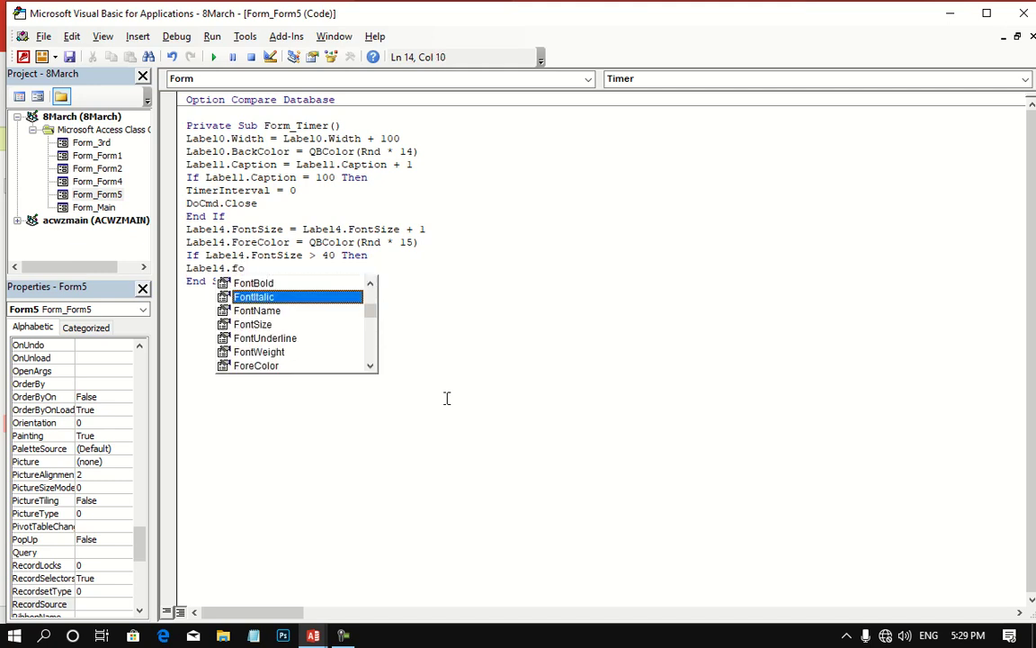
key(Down)
key(Down)
key(Tab)
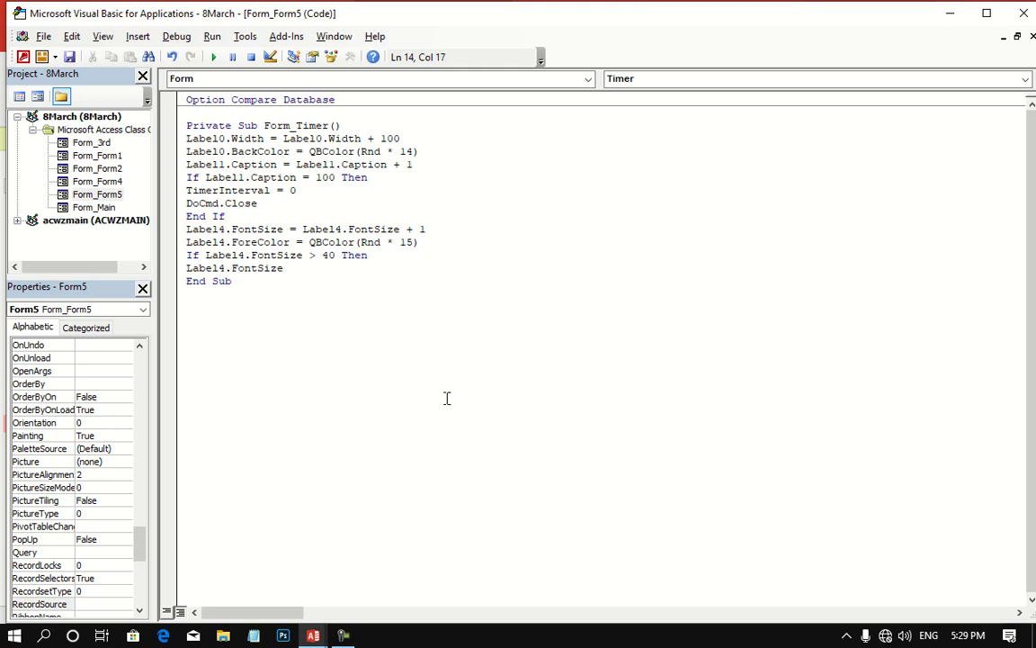
text(= 10)
key(Return)
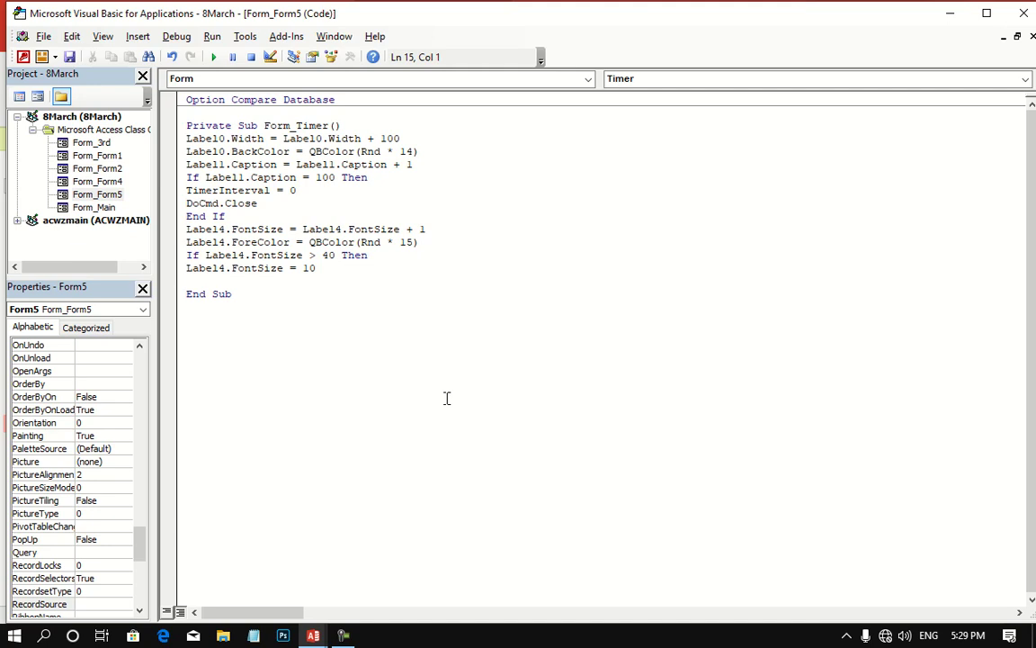
text(Enf)
text(f)
key(Return)
key(BackSpace)
Test-run Form5 from Access and end the run-time error it raises.
key(alt+F11)
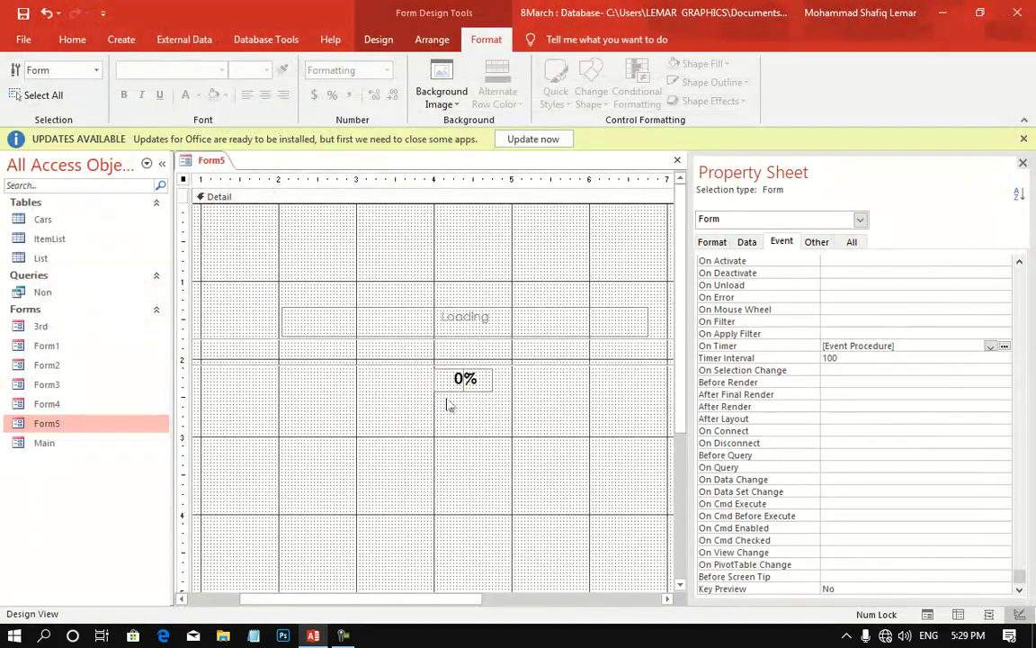
key(F5)
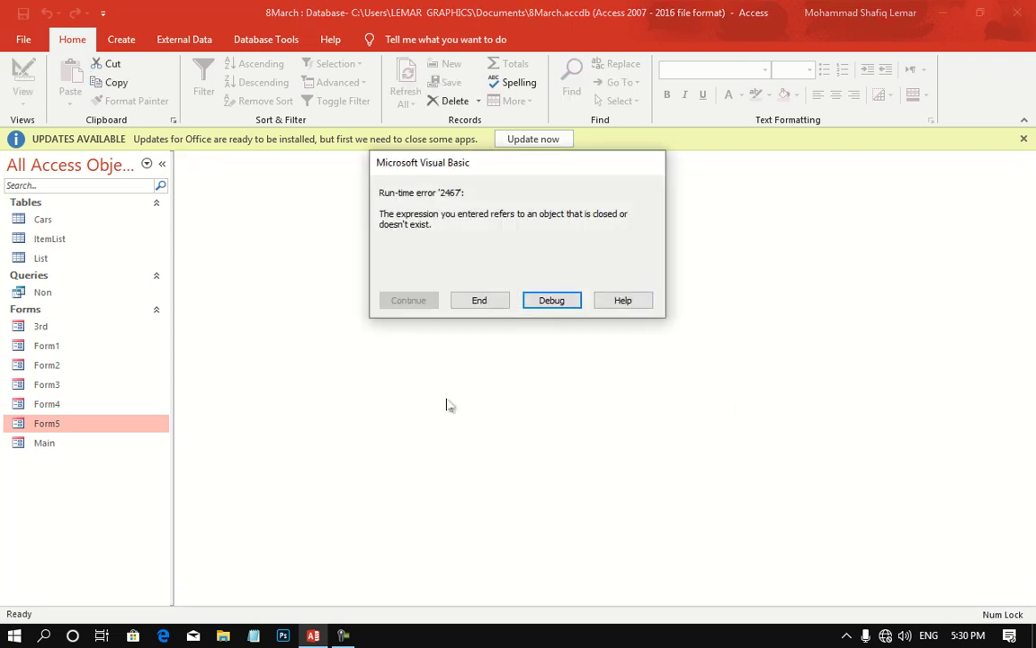
key(Escape)
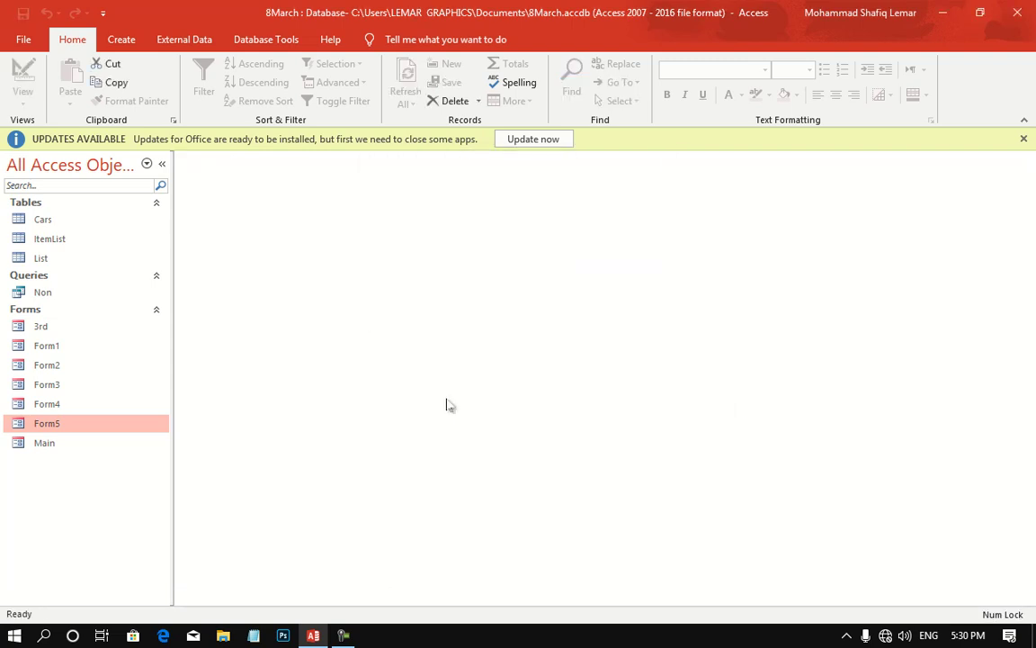
Reopen Form5's design and change the font-size threshold in Form_Timer from 40 to 20.
key(shift+F10)
key(Down)
key(Down)
key(Down)
key(Return)
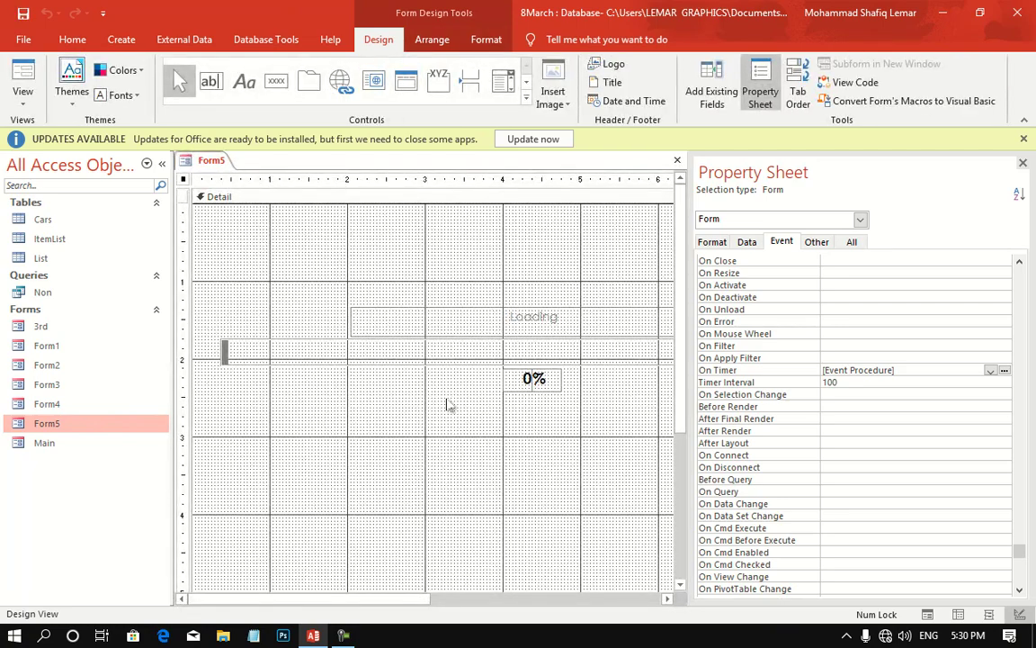
key(F7)
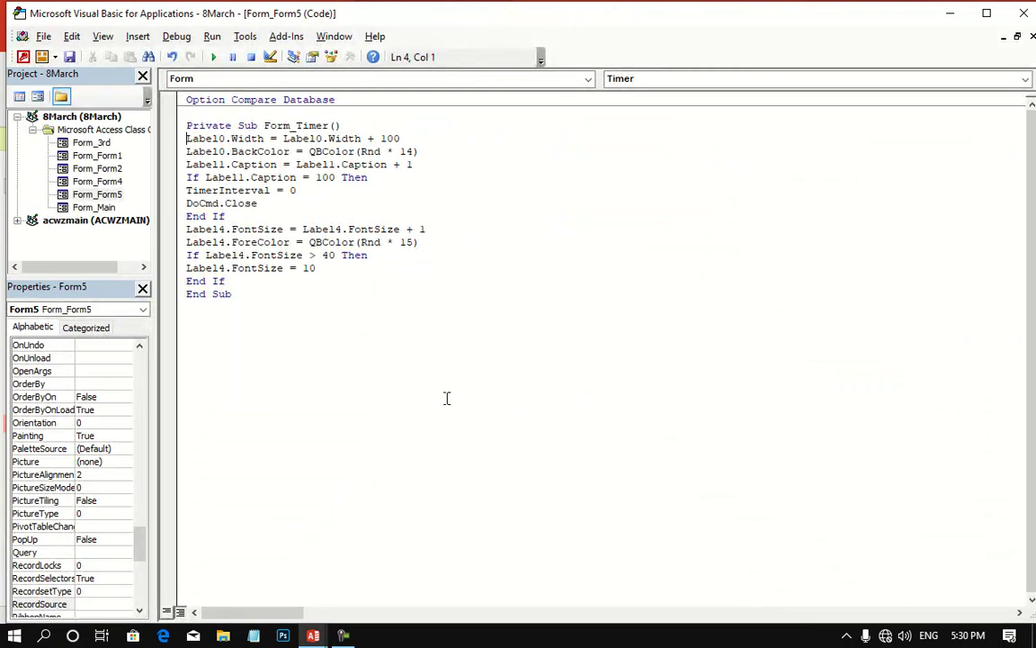
key(BackSpace)
key(BackSpace)
text(20)
key(ctrl+End)
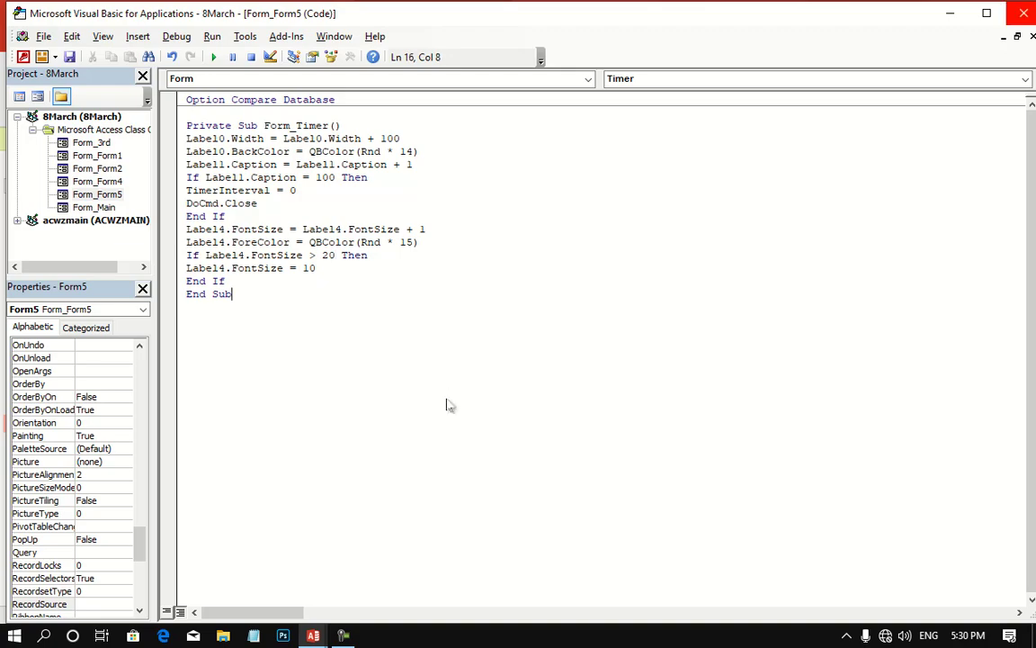
key(alt+F11)
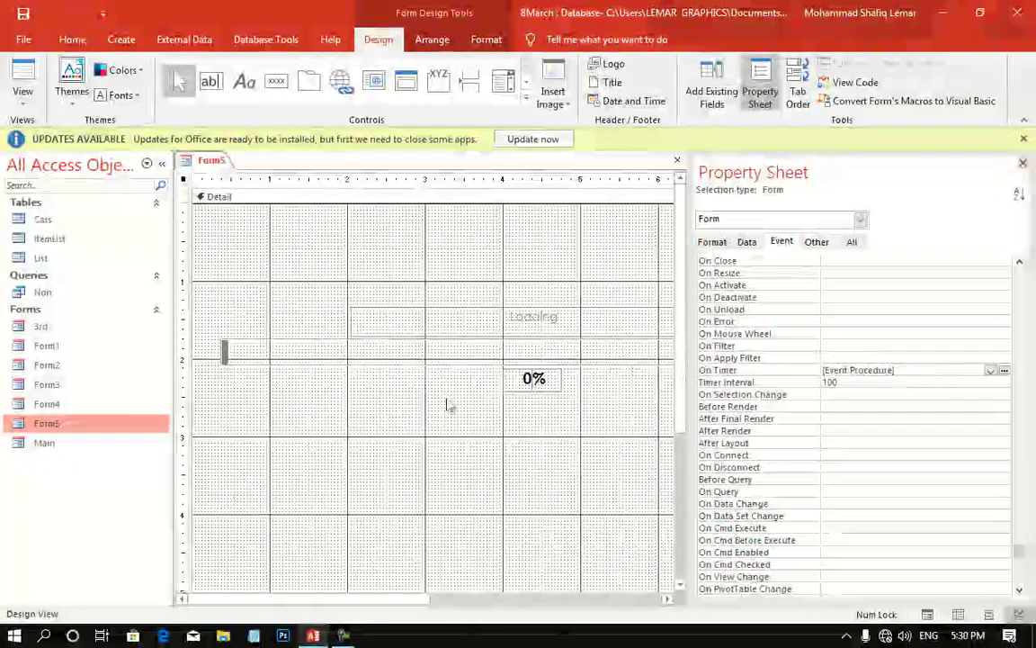
In Form4's On Close code, change DoCmd.OpenForm's target from "Main" to "Form5".
right_click(80, 404)
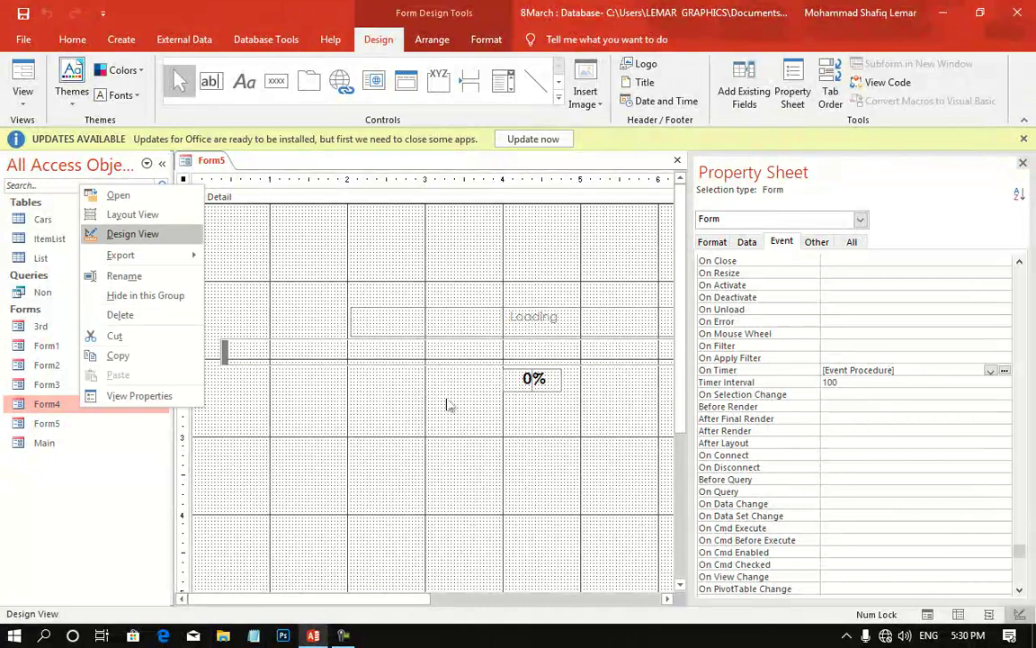
key(Return)
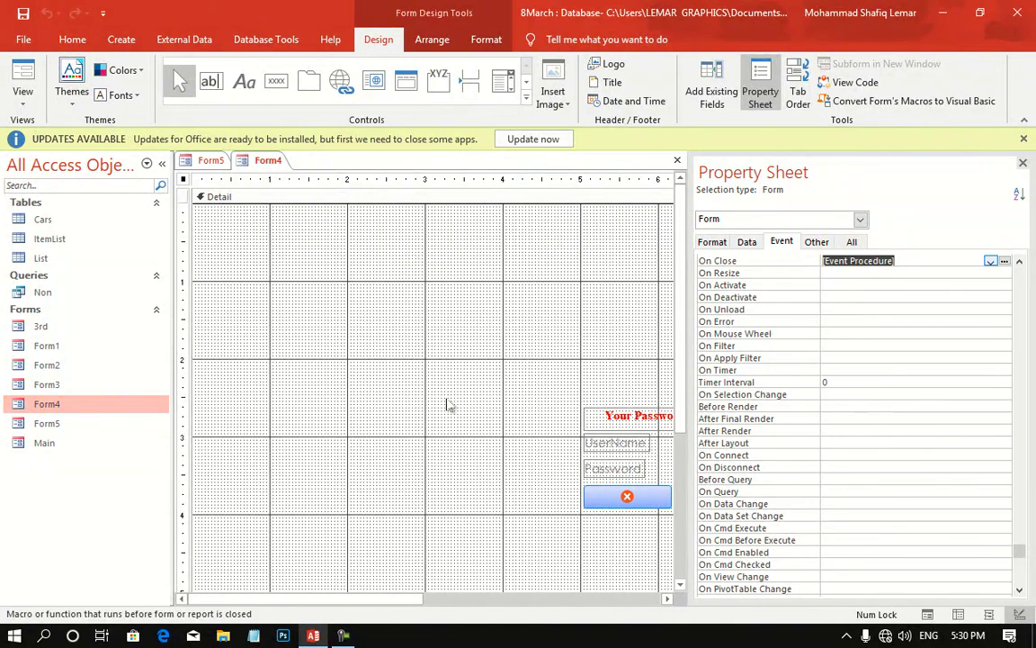
key(ctrl+F2)
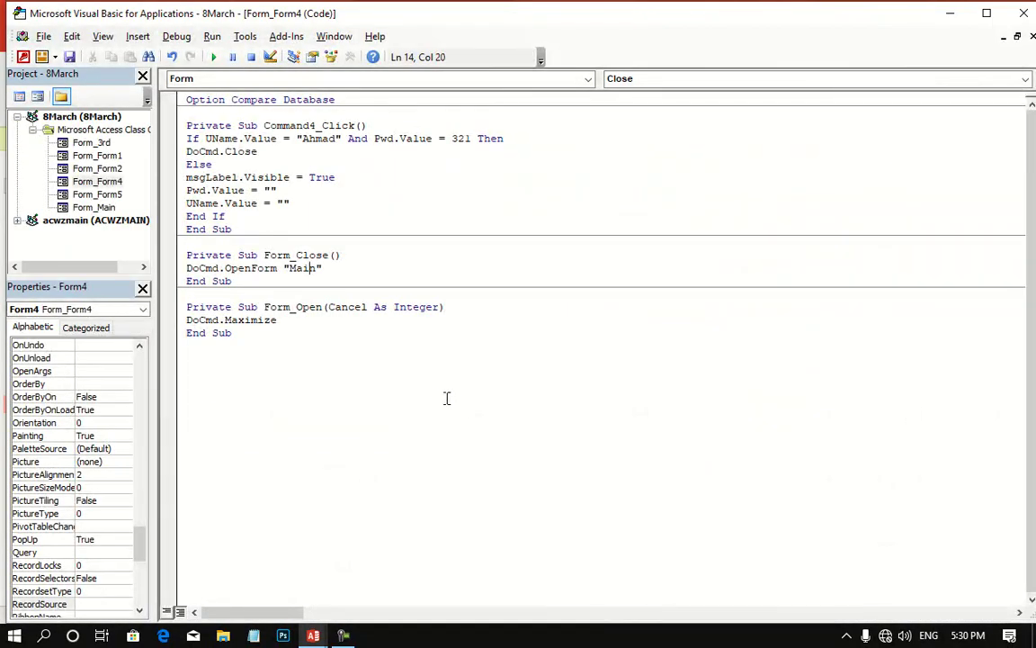
key(Right)
key(ctrl+shift+Left)
text(For)
text(m4)
key(alt+F11)
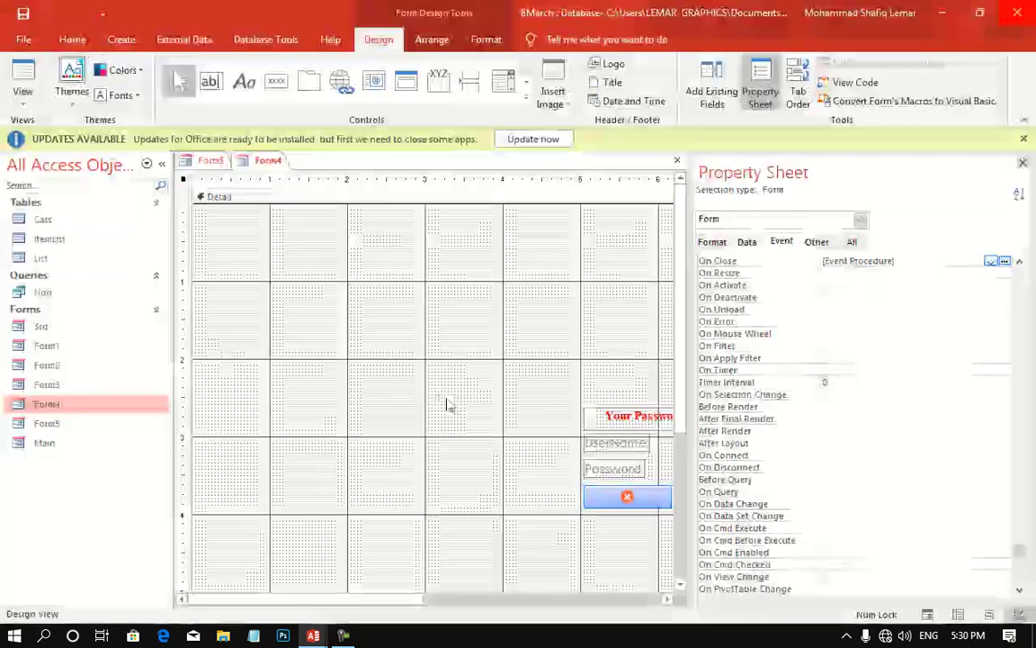
Recheck the edited code, then close Form4's design so Form5's design is showing.
key(Tab)
key(Tab)
key(Return)
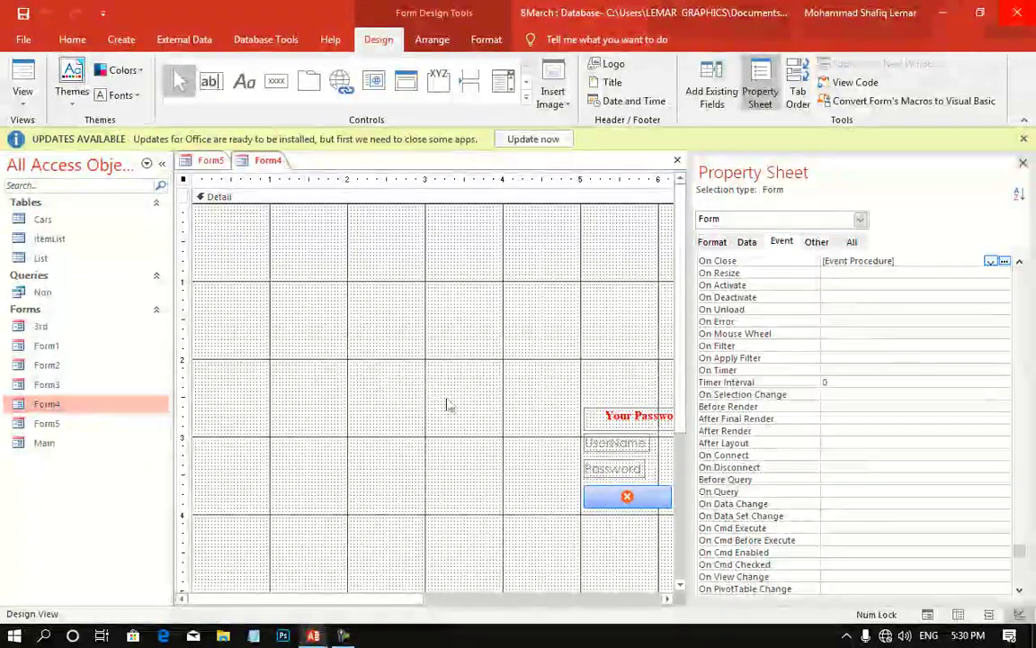
key(alt+F11)
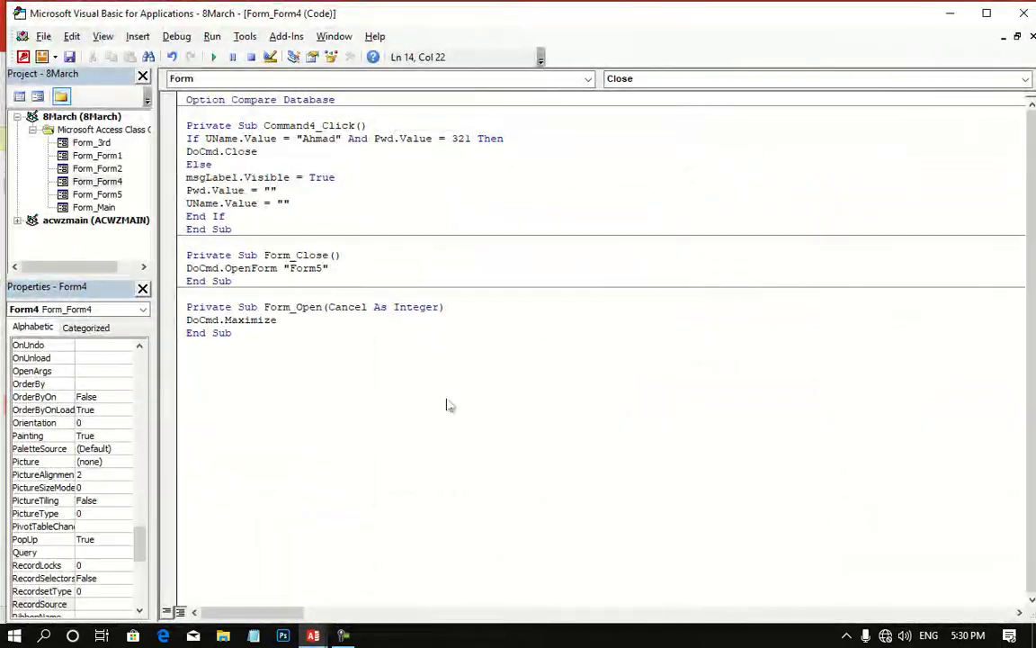
key(alt+F11)
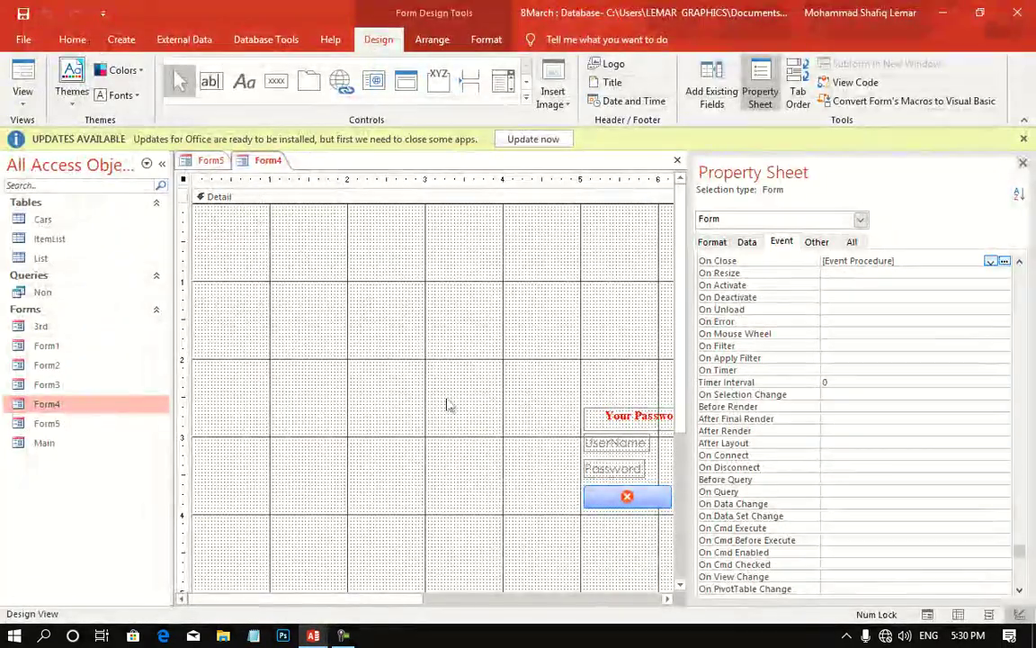
key(ctrl+w)
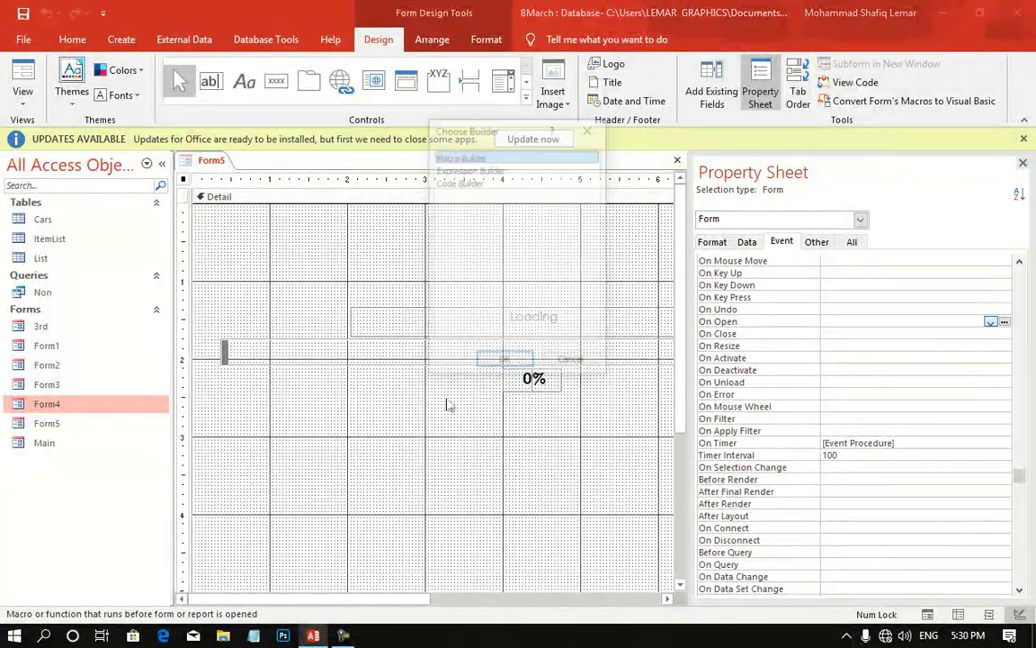
Add a DoCmd.Maximize line to Form5's Form_Open event procedure.
key(Return)
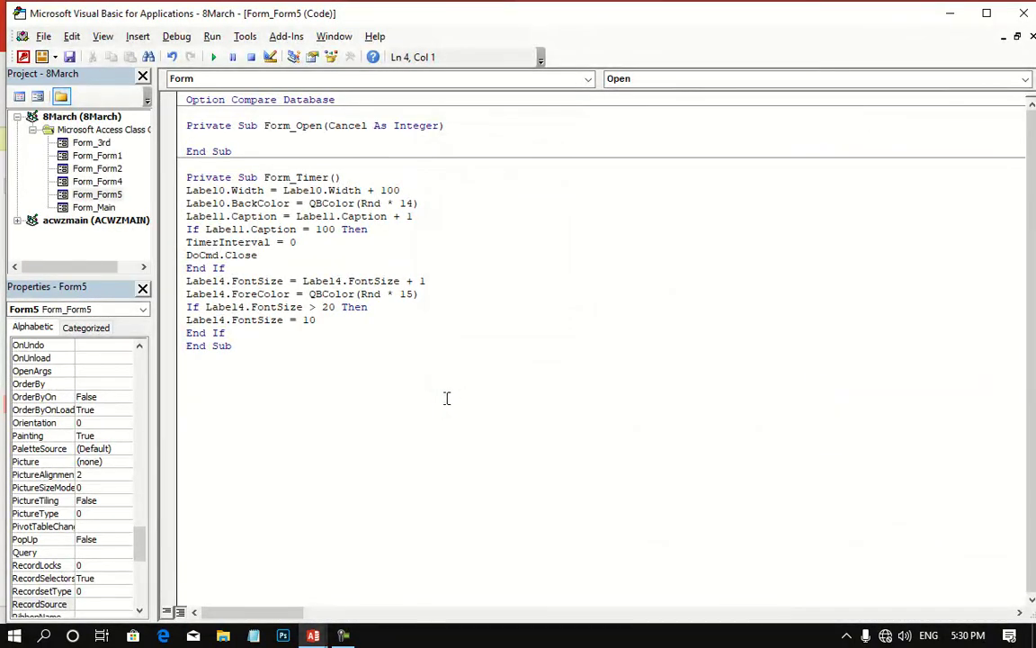
text(d)
text(ocmd.ma)
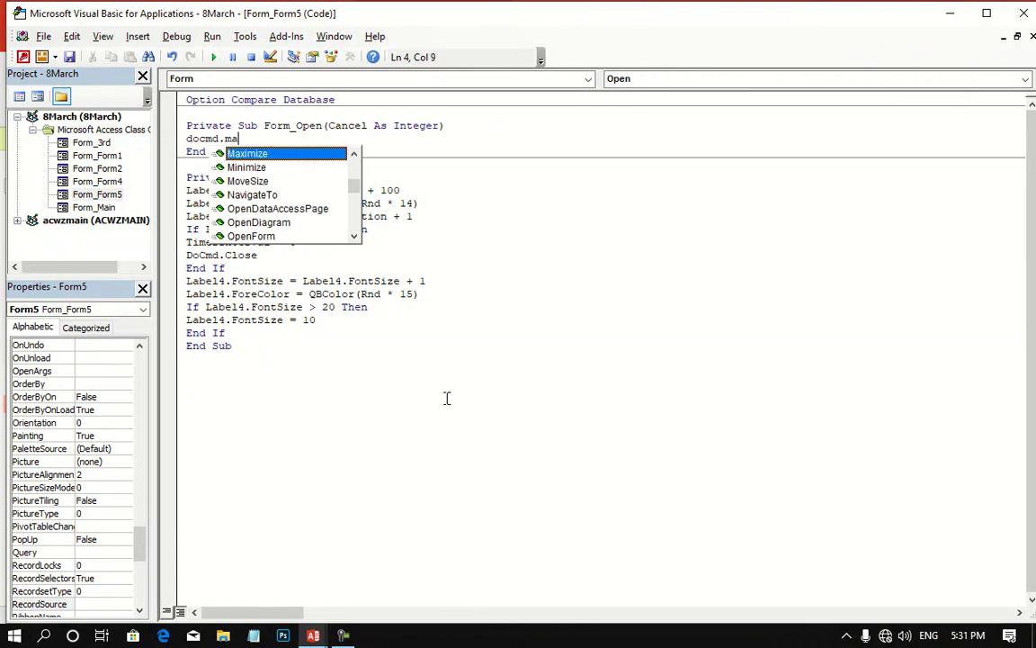
key(Tab)
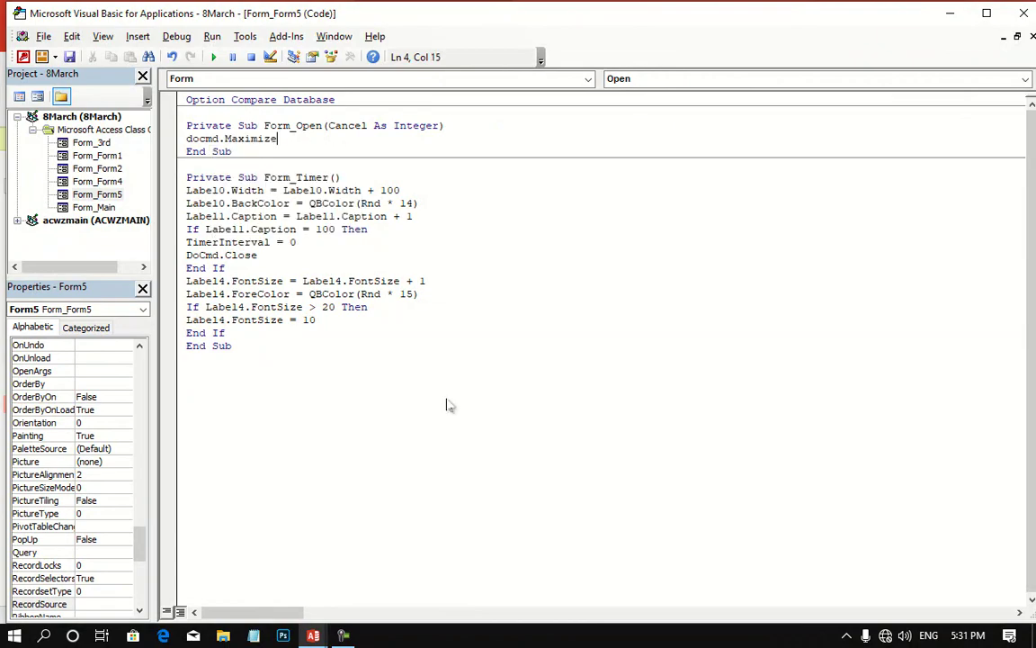
key(alt+F11)
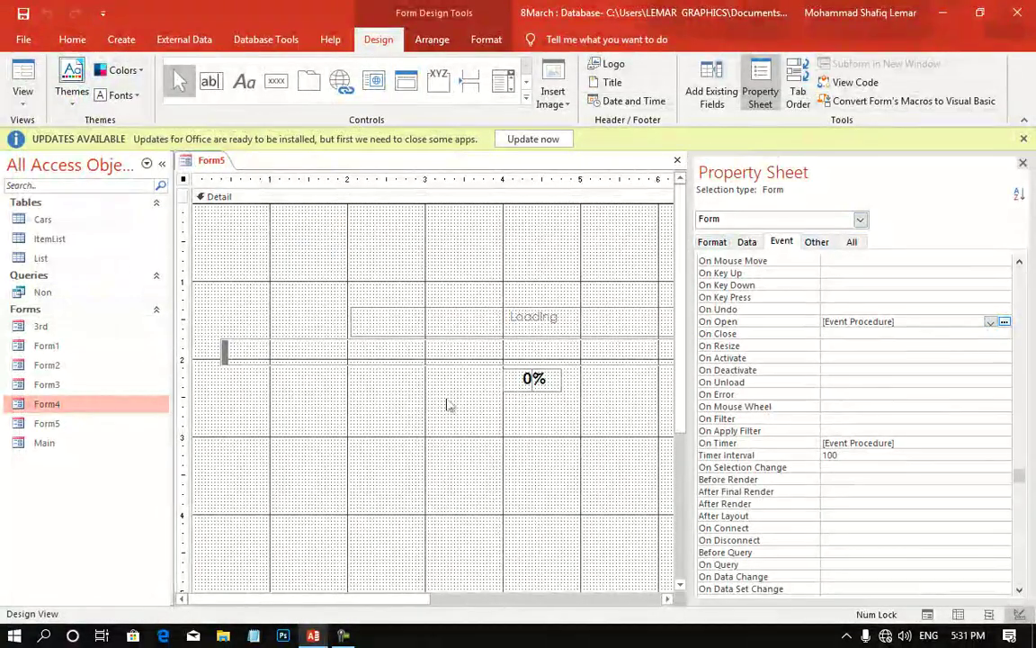
Set Form5's Pop Up to Yes, Navigation Buttons to No, Border Style to None.
key(ctrl+Tab)
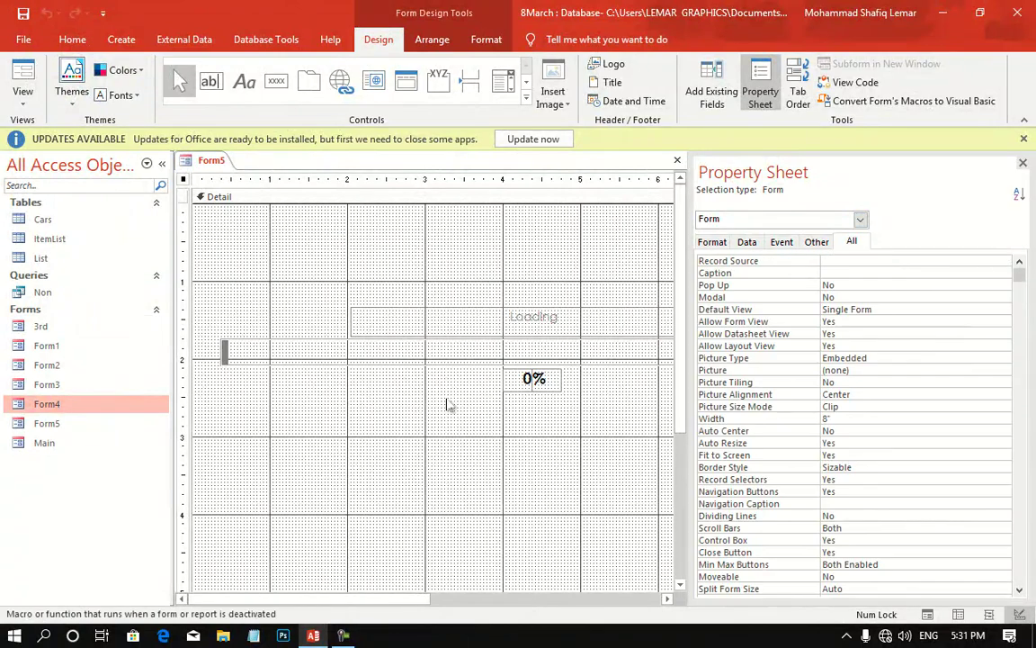
key(Down)
key(Down)
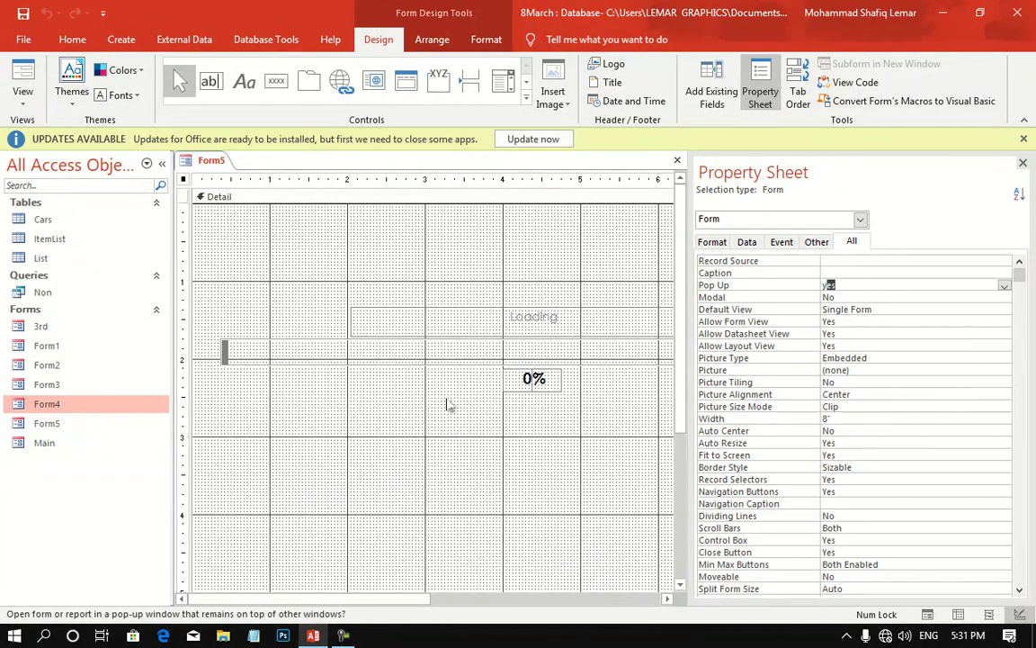
key(Down)
key(Down)
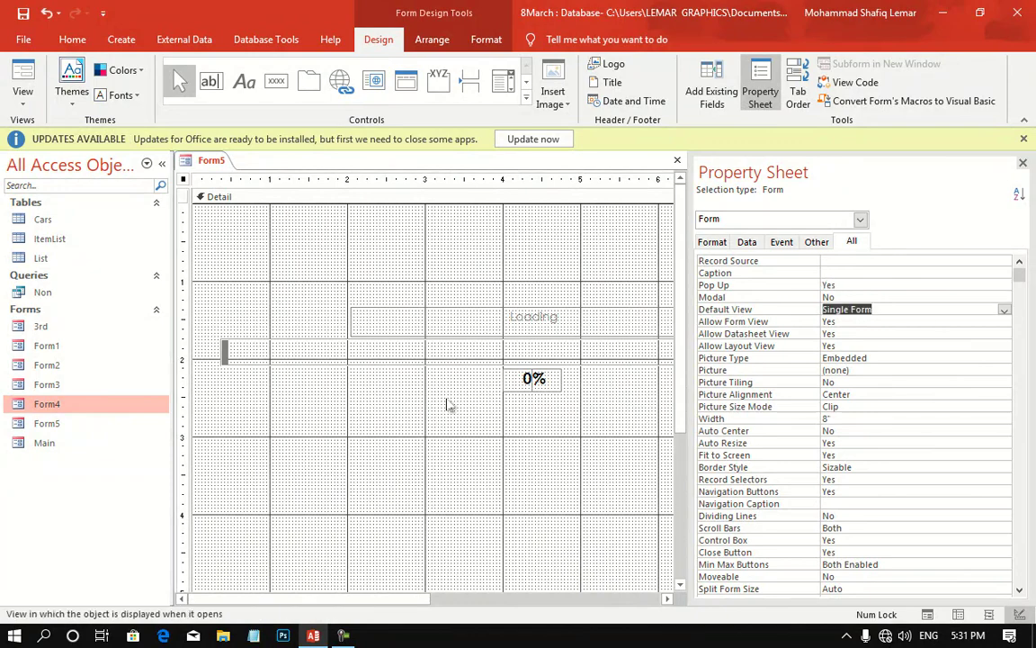
key(Down)
key(Down)
key(Down)
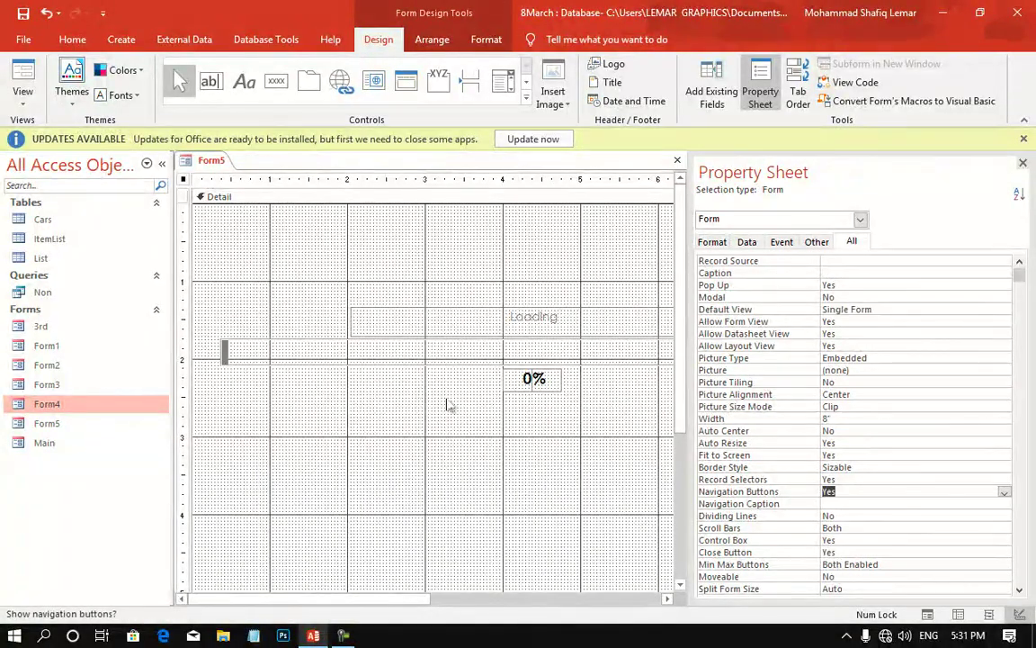
text(n)
key(Up)
key(Up)
text(n)
key(Up)
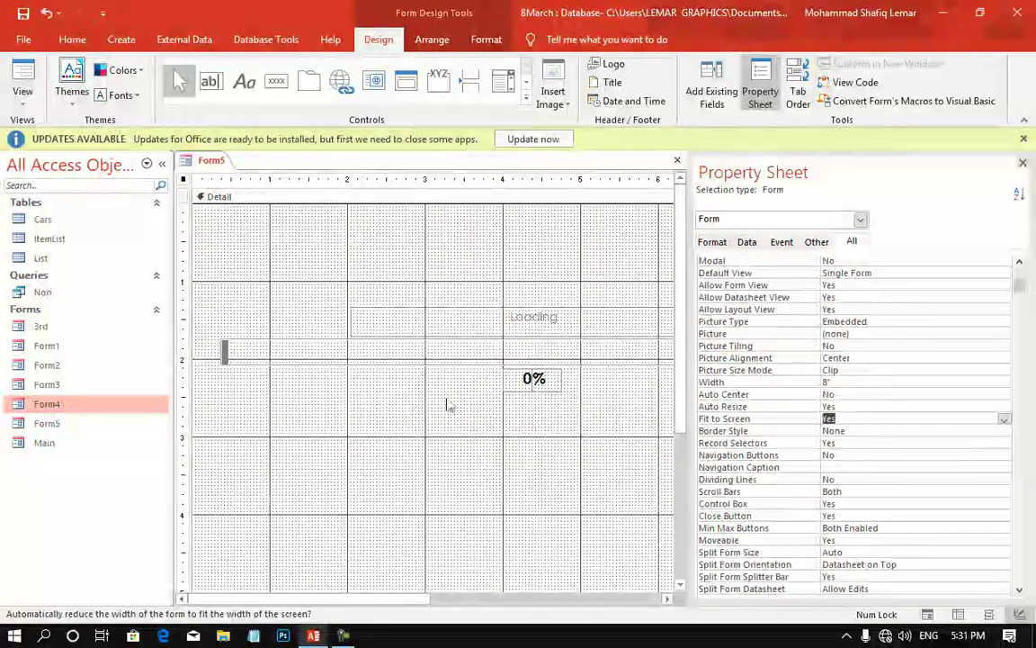
Set Scroll Bars Neither, Control Box and Close Button No, Min Max None, Moveable No, then close Form5.
key(Down)
key(Down)
key(Down)
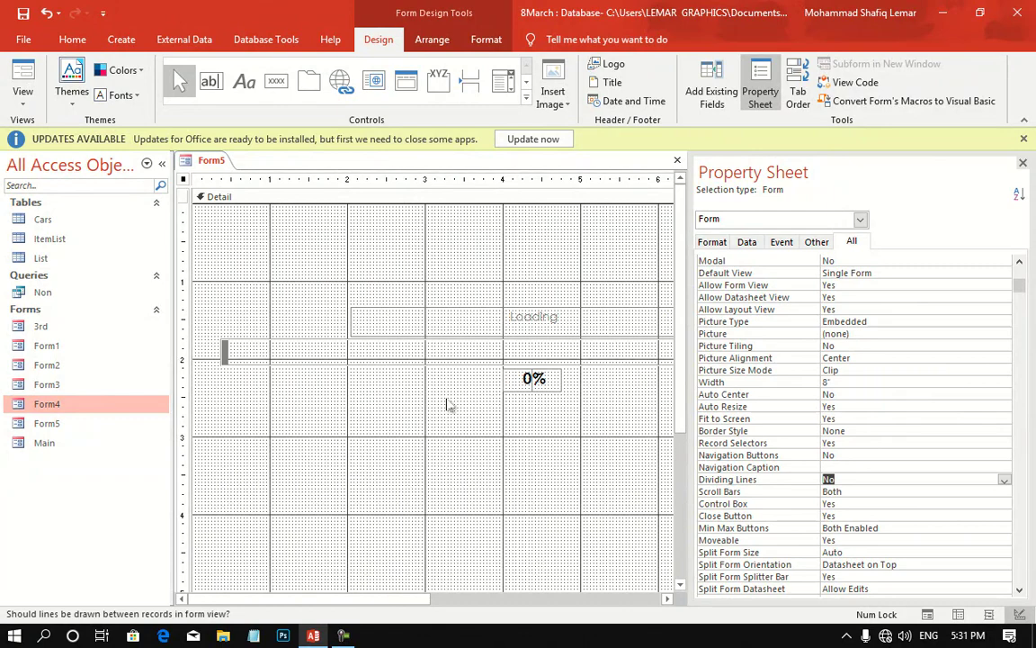
key(Down)
text(n)
key(Down)
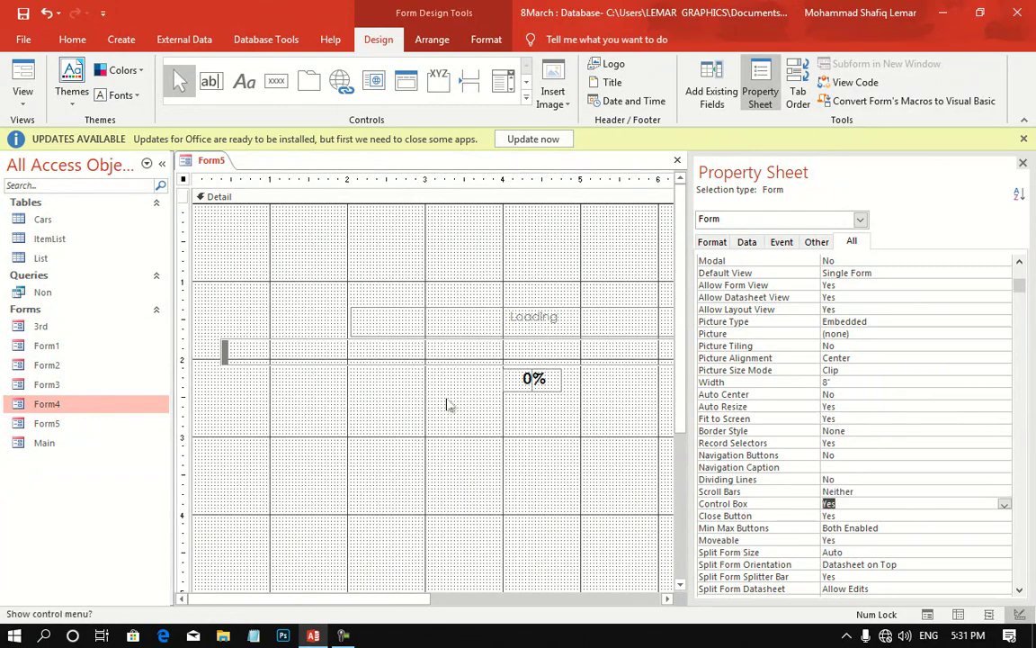
text(n)
key(Down)
text(n)
key(Down)
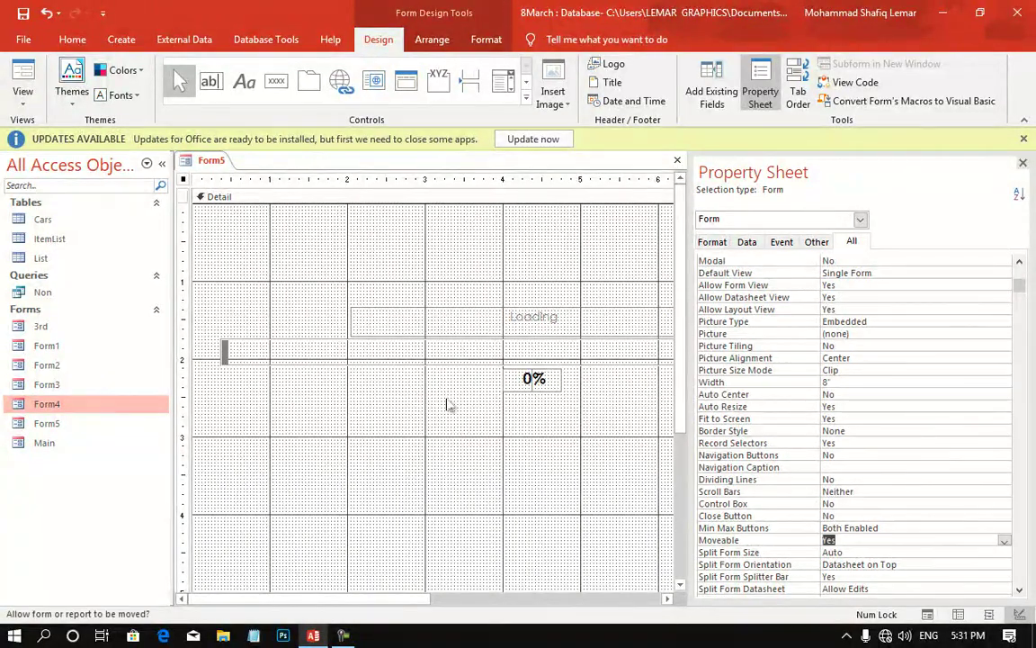
text(n)
key(Down)
text(n)
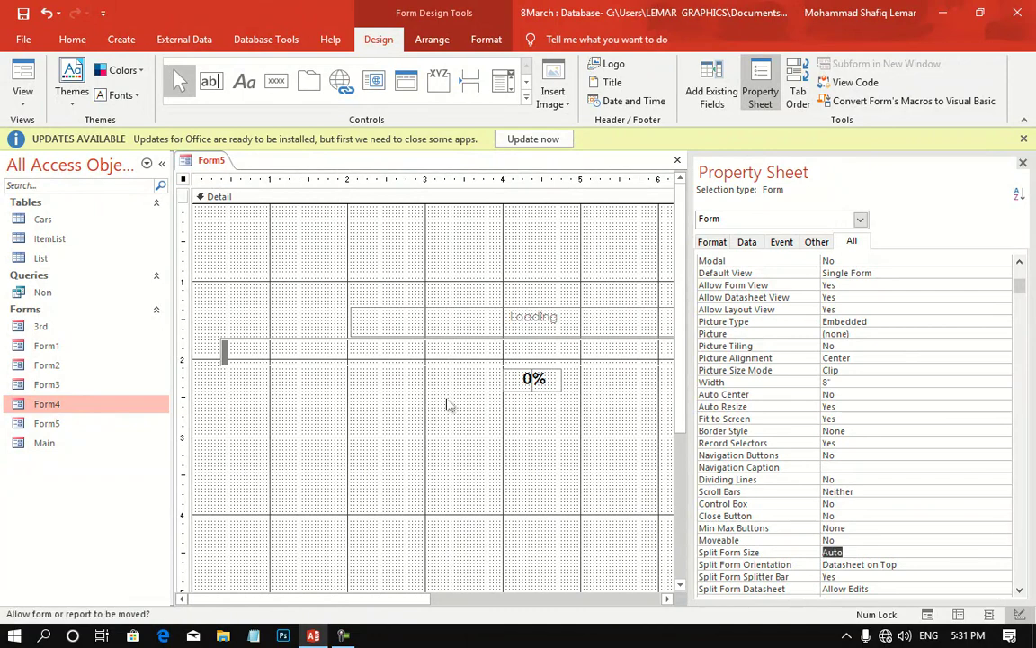
key(Down)
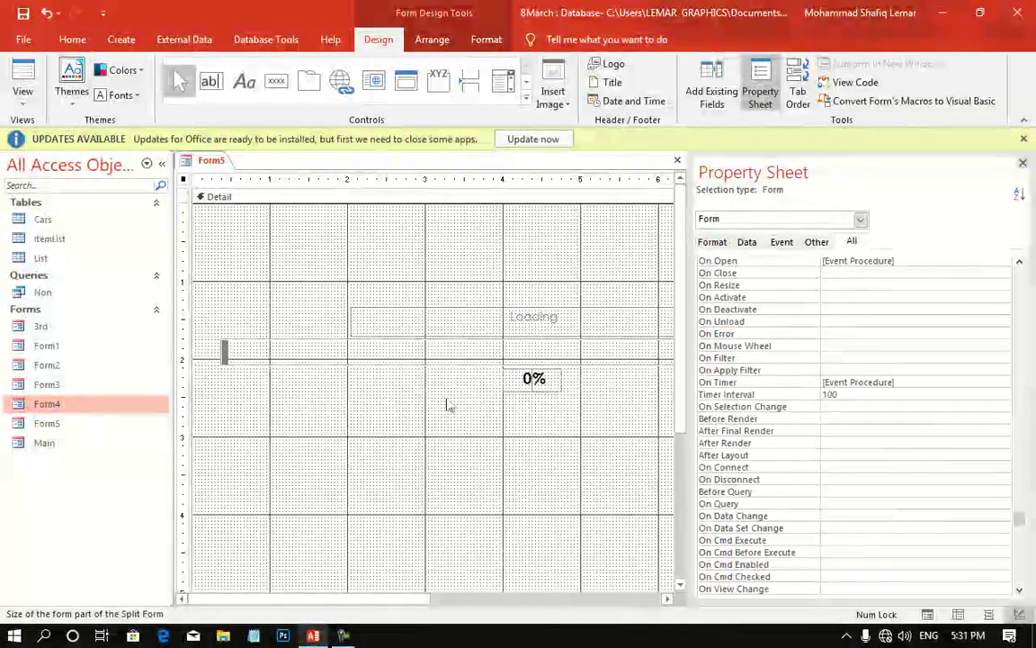
key(F5)
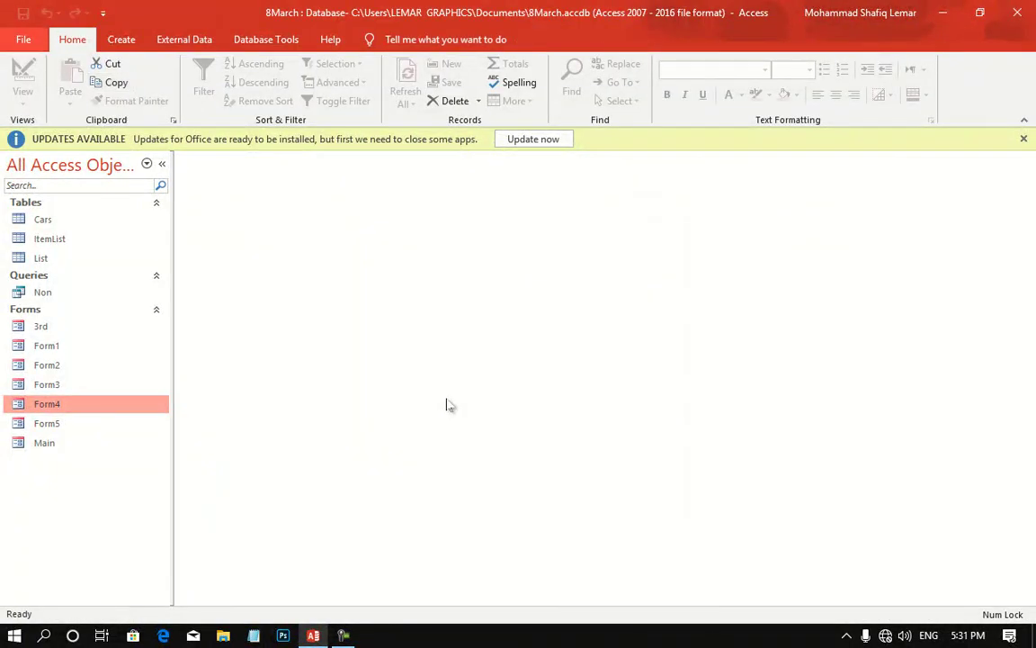
Close the current database from the File menu.
key(alt+f)
key(Up)
key(Up)
key(Up)
key(Return)
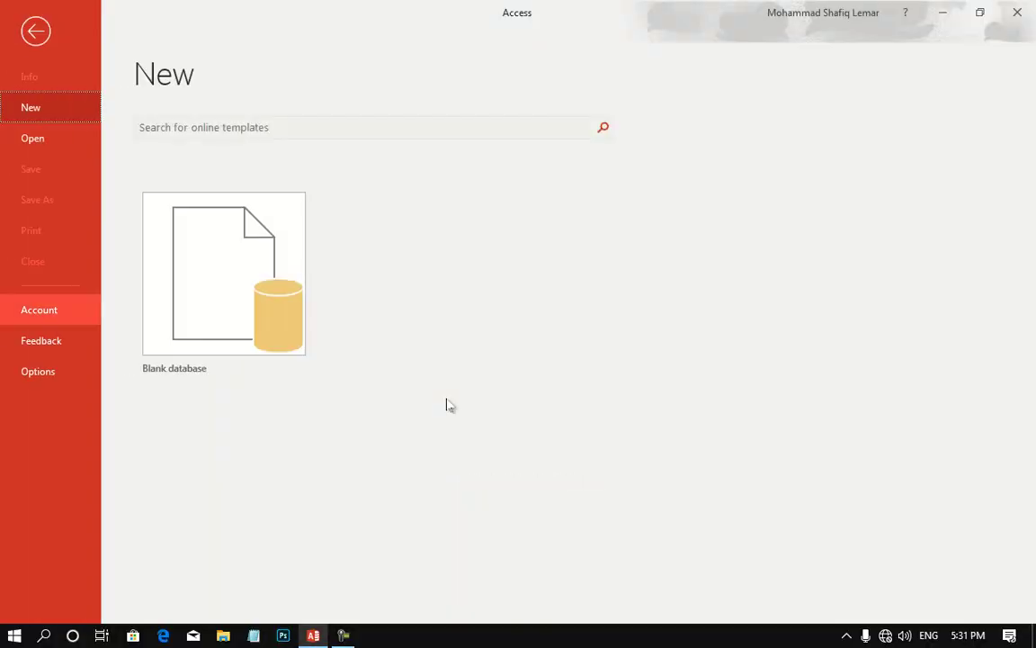
Reopen 8March.accdb from recent files and log in with the user name.
key(ctrl+o)
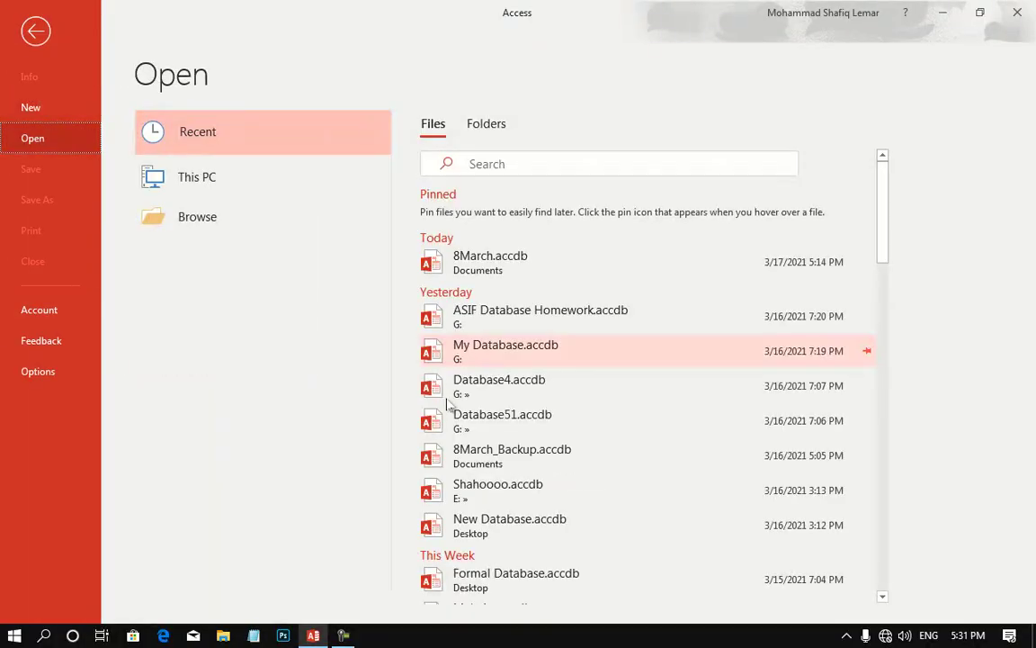
key(Up)
key(Up)
key(Return)
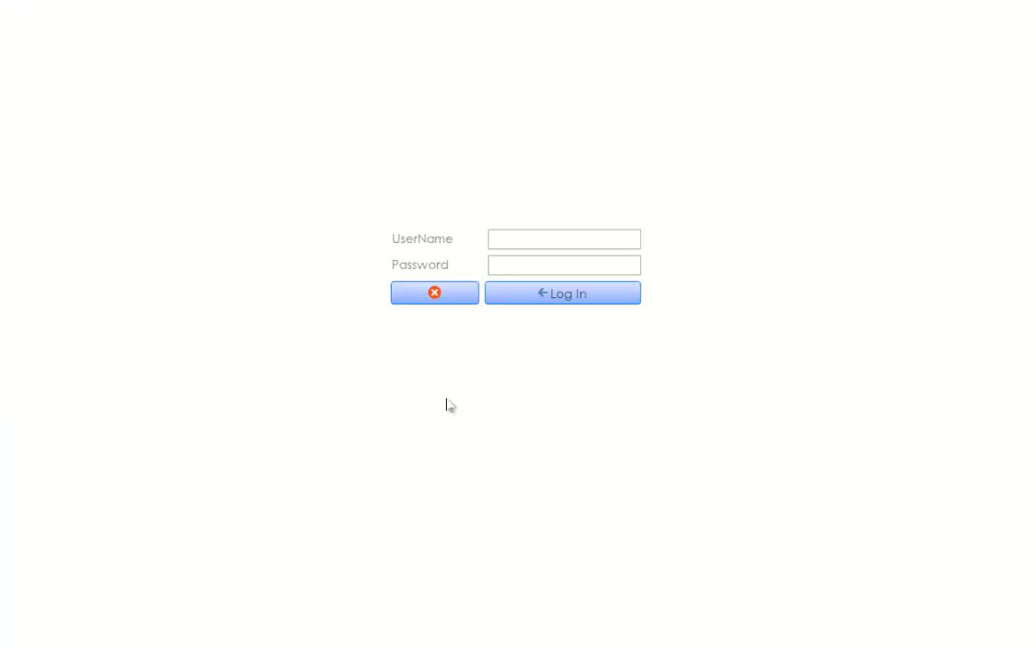
text(Ahmad)
key(Return)
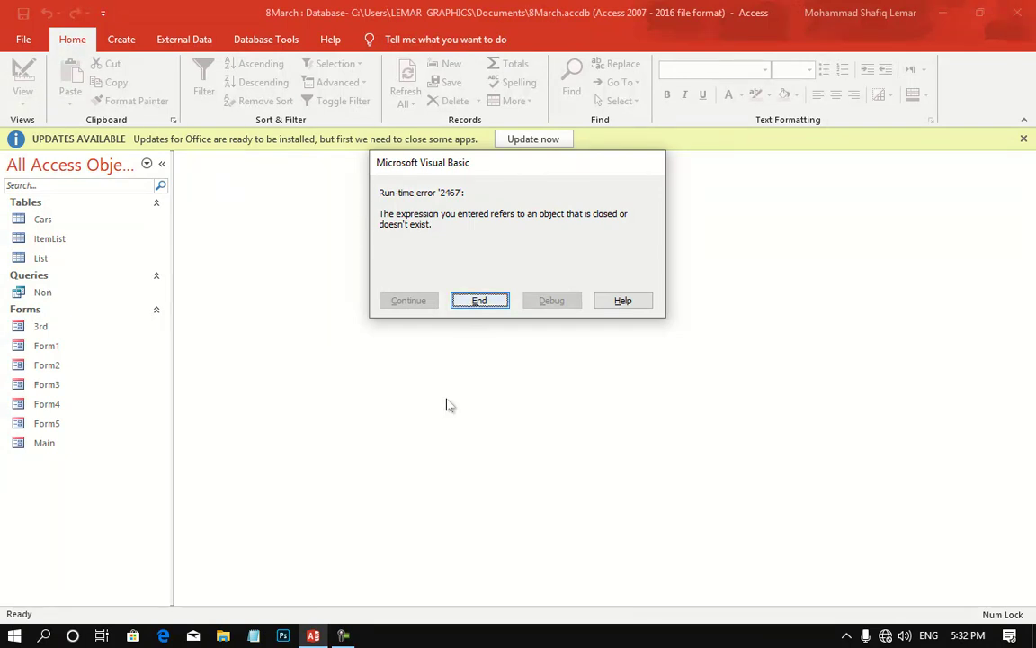
End the run-time error and open Form5 in Design View.
key(Return)
key(Up)
key(shift+F10)
key(Down)
key(Down)
key(Down)
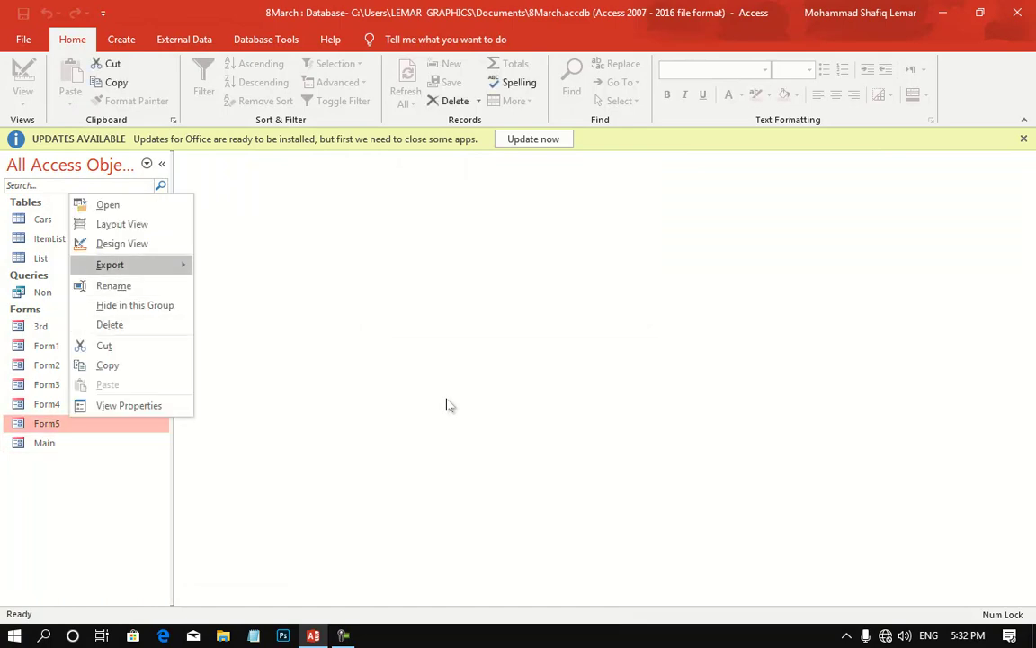
key(Up)
key(Return)
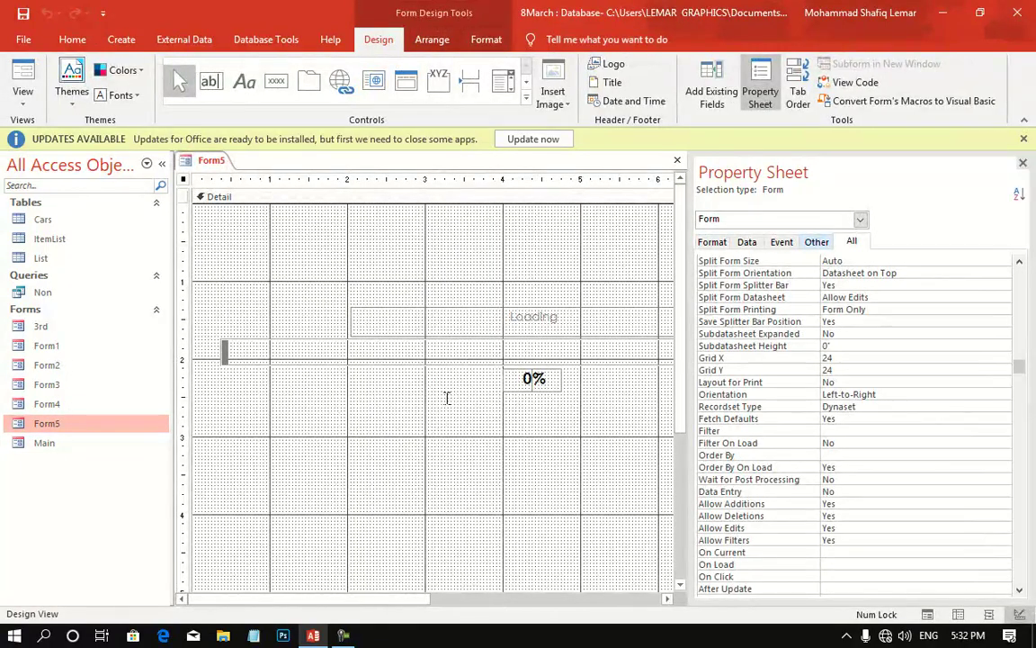
Go to Form5's On Timer event code and enter the VBA project password.
key(ctrl+shift+Tab)
key(ctrl+shift+Tab)
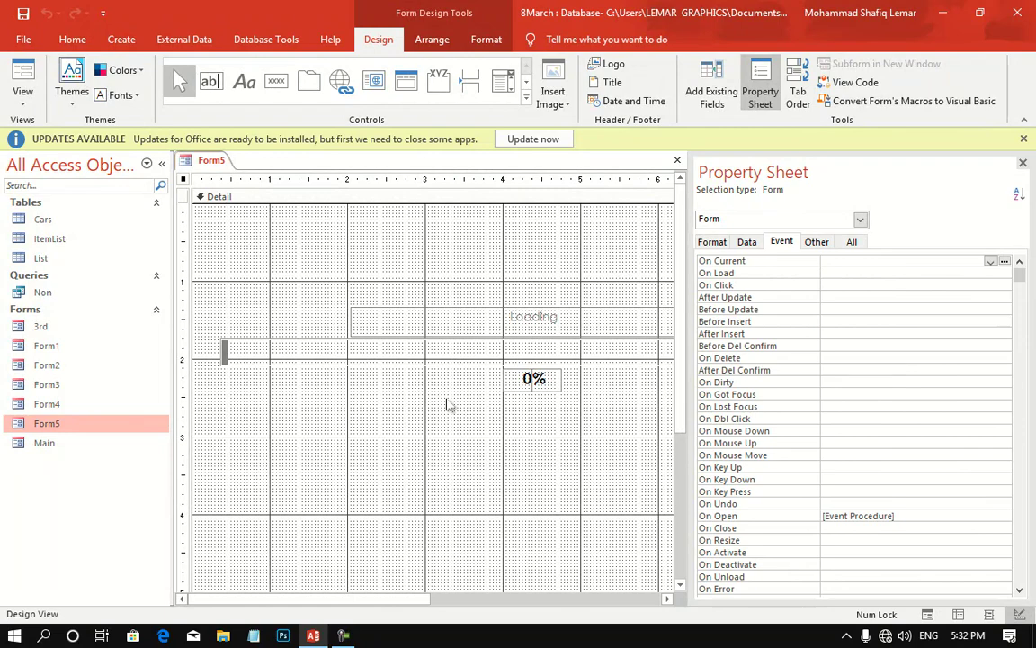
key(Down)
key(Down)
key(Down)
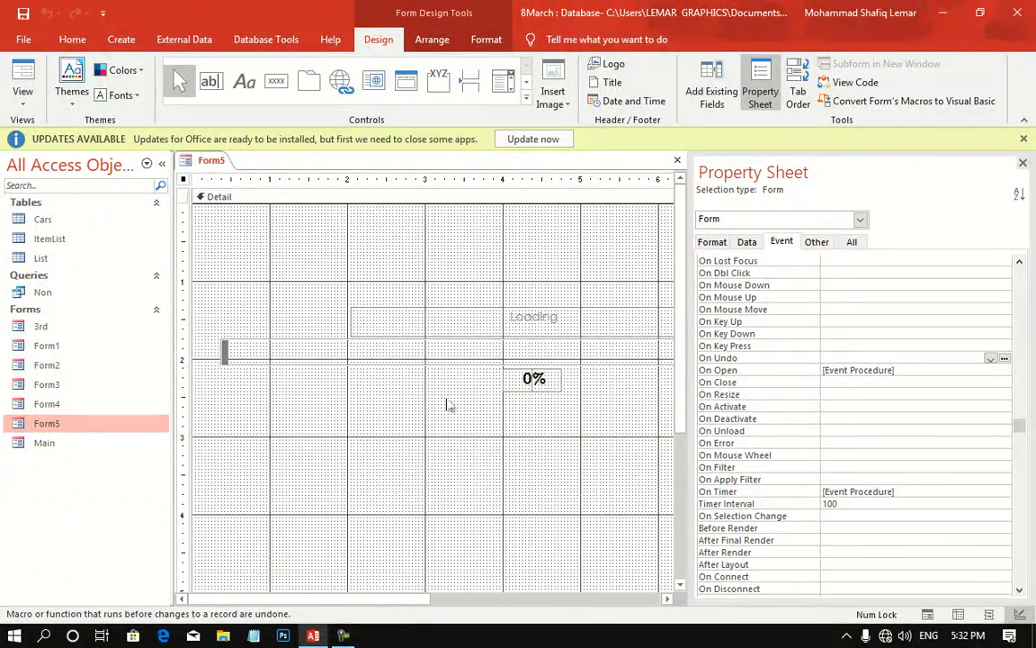
key(Down)
key(Down)
key(Down)
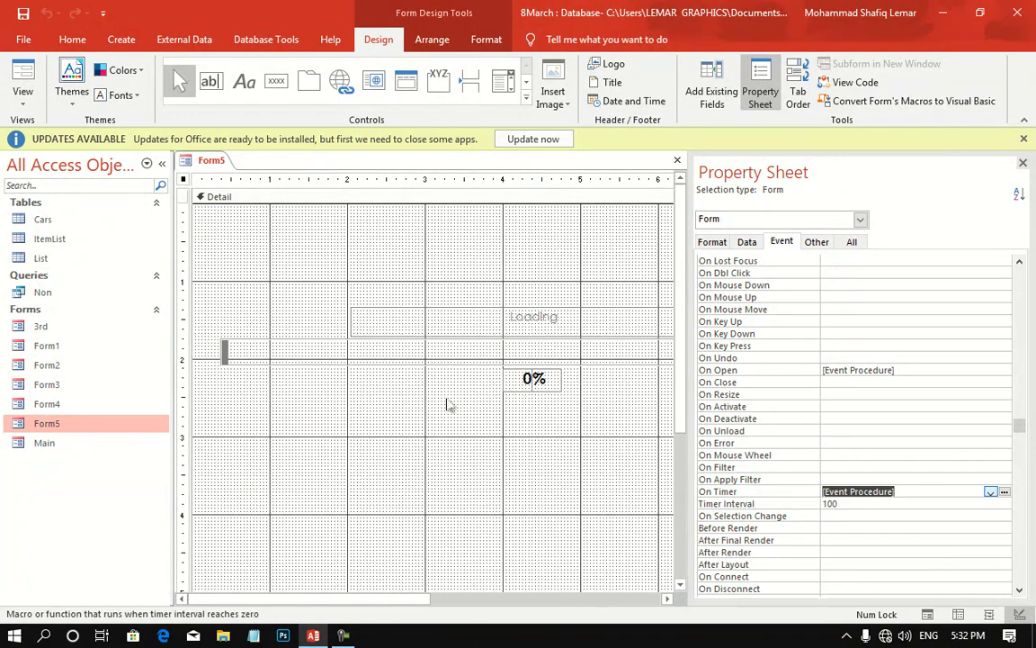
scroll(449, 405, down, 4)
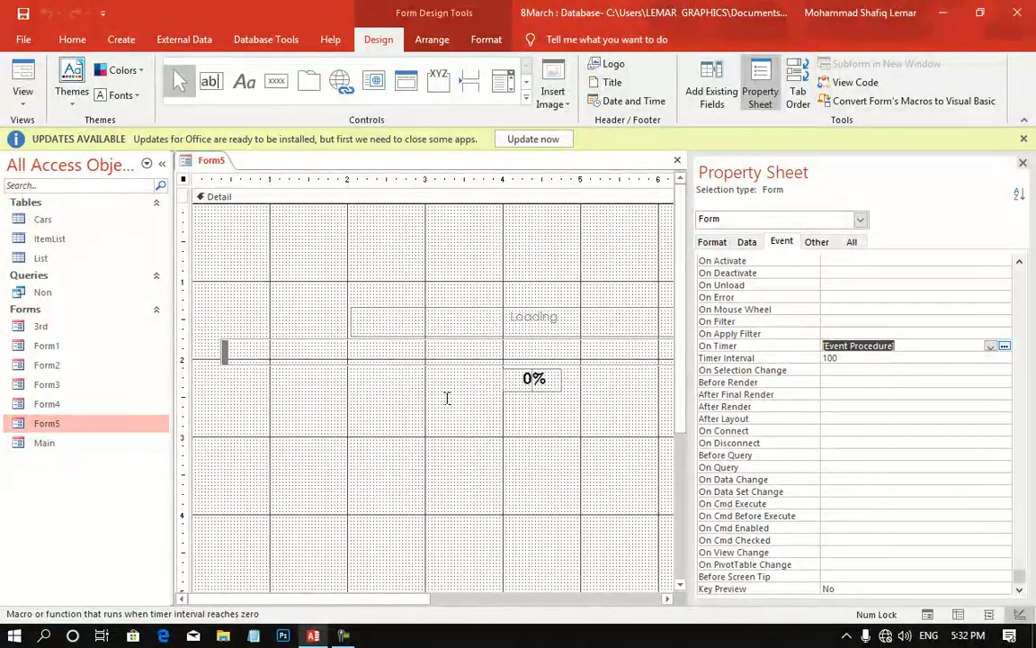
key(alt+F11)
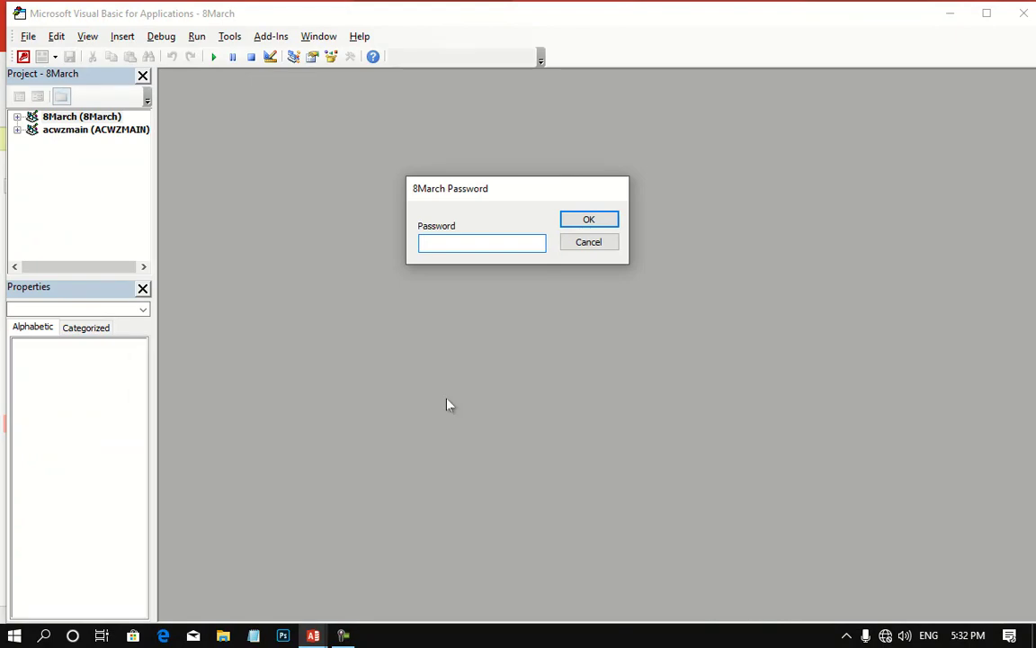
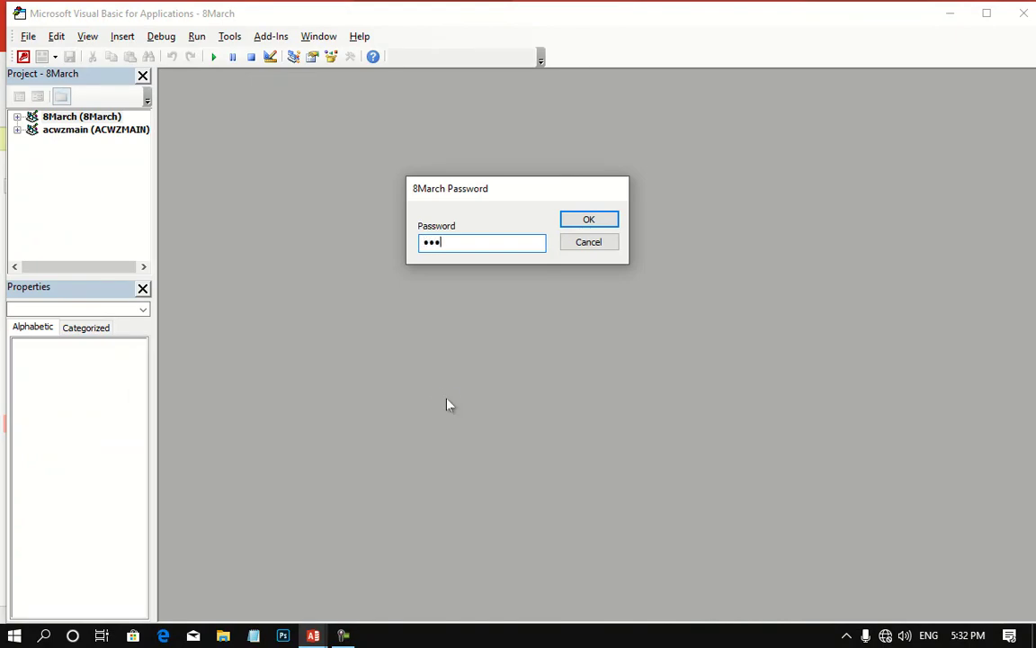